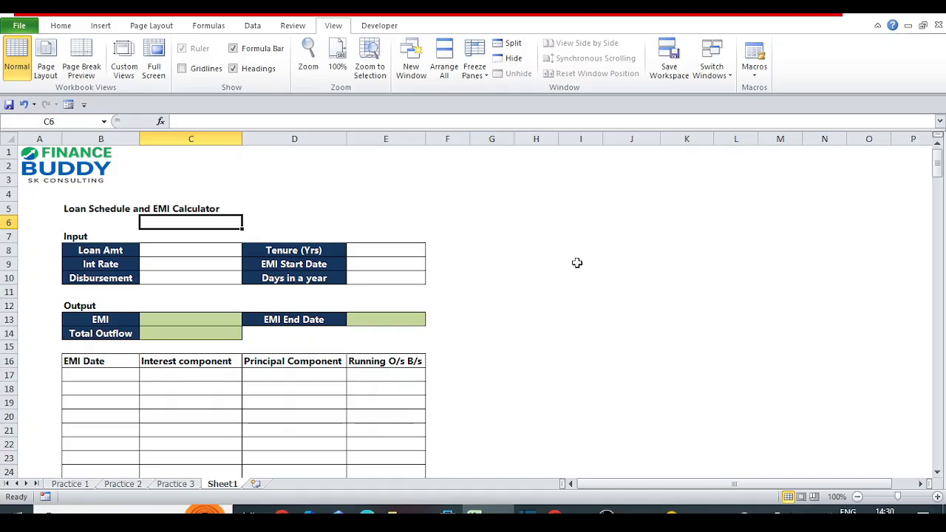
Examine the input block: loan amount, interest rate, disbursement date, tenure, EMI start date and days in a year.
left_click(115, 253)
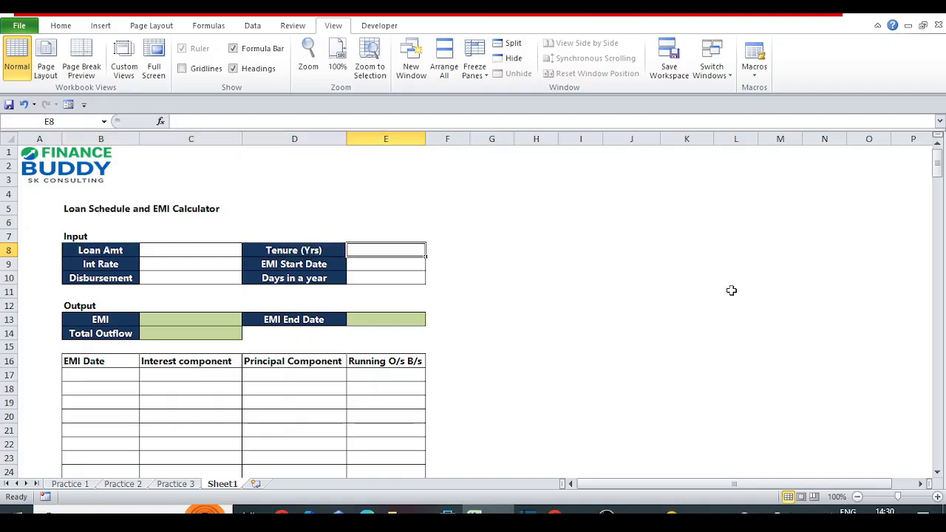
key("Up")
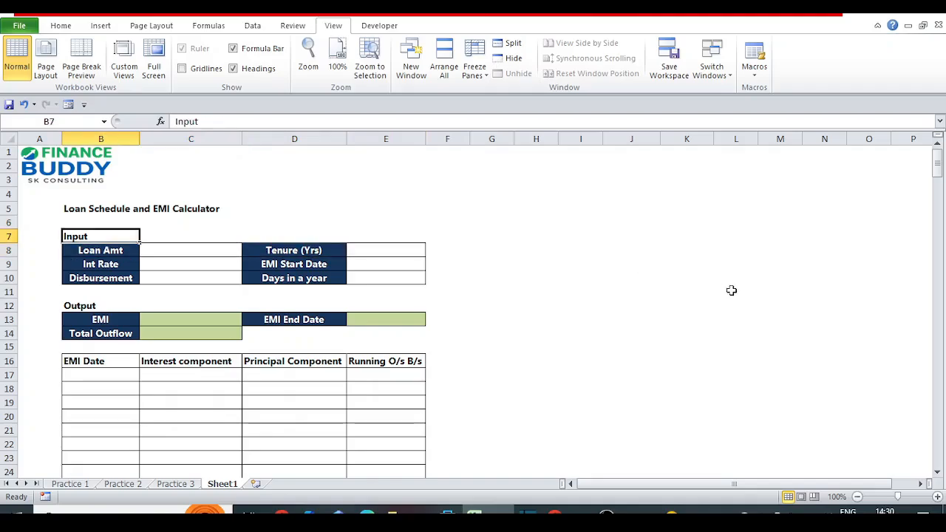
key("Down")
key("shift+Down")
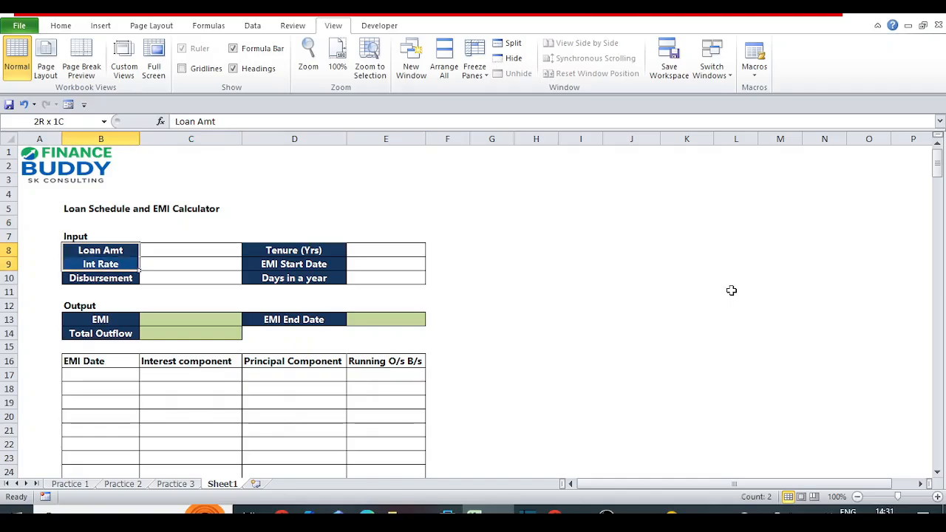
key("shift+Down")
key("Down")
key("Down")
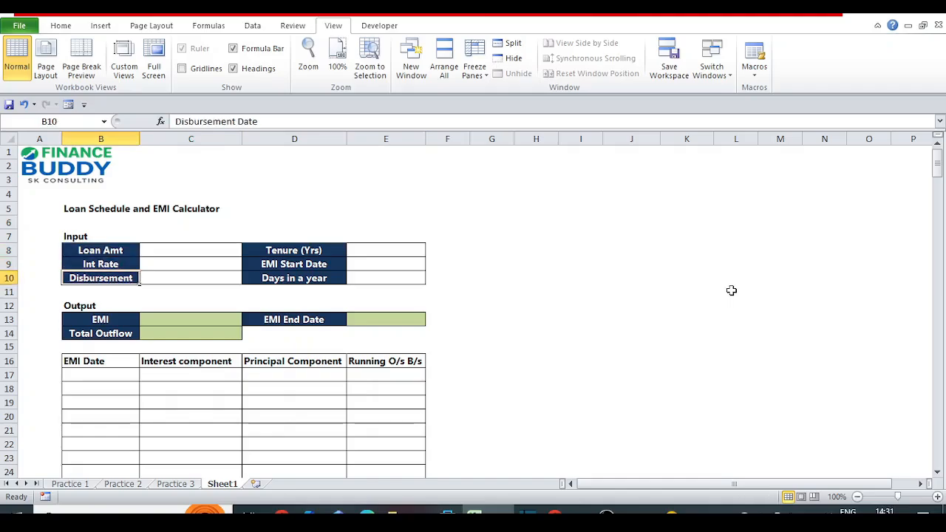
key("Right")
key("Right")
key("Up")
key("Up")
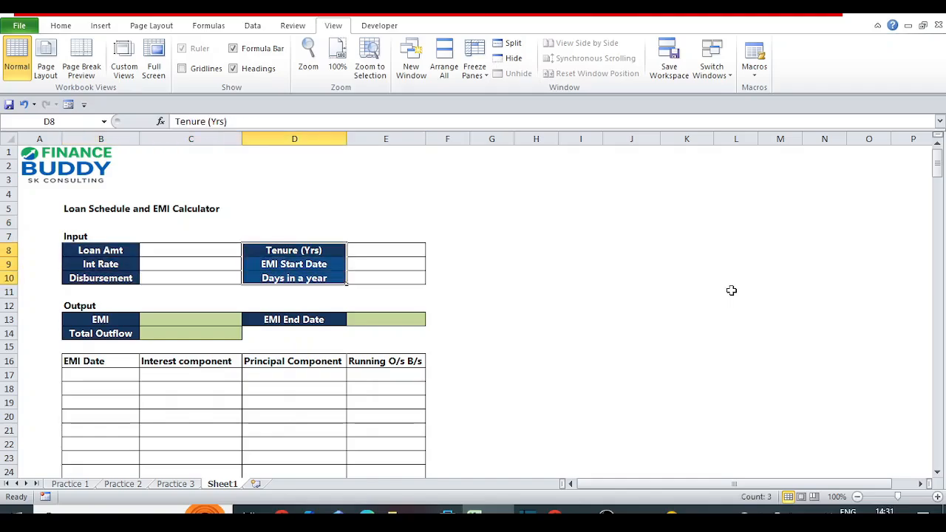
key("Down")
key("Down")
key("Left")
key("Left")
key("Up")
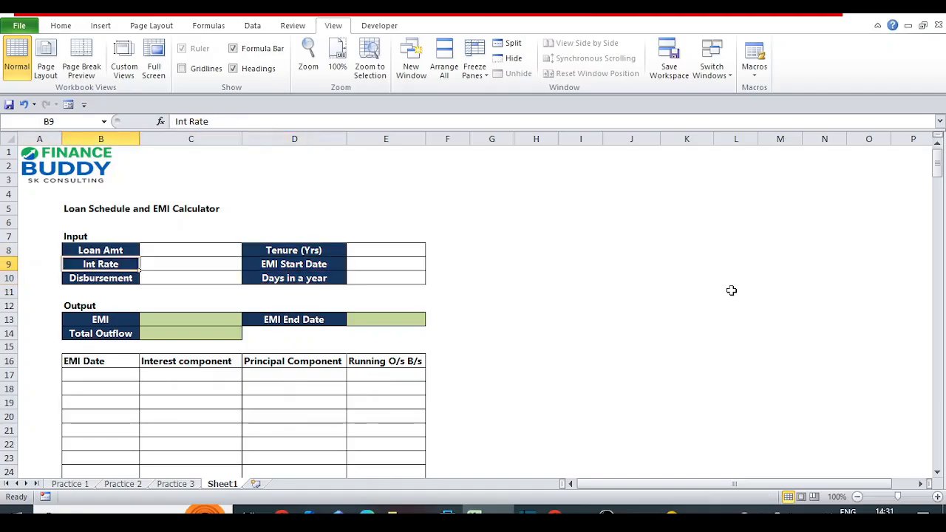
key("Up")
key("shift+Right")
key("shift+Right")
key("shift+Right")
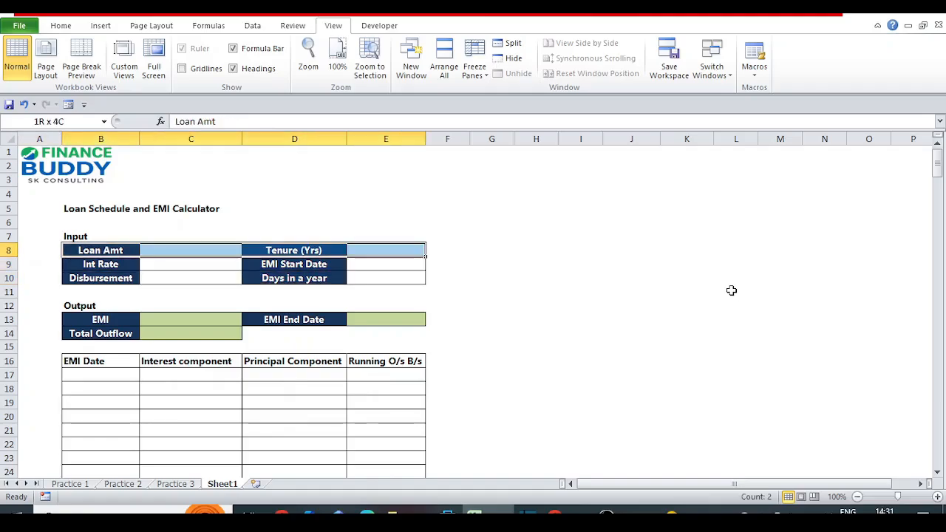
key("shift+Down")
key("shift+Down")
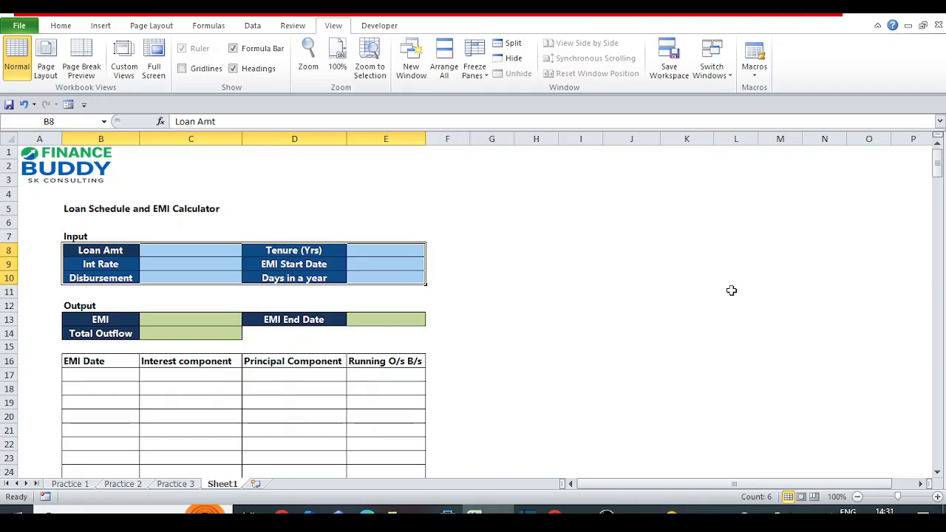
Examine the output block with the EMI, total outflow and EMI end date cells.
left_click(91, 317)
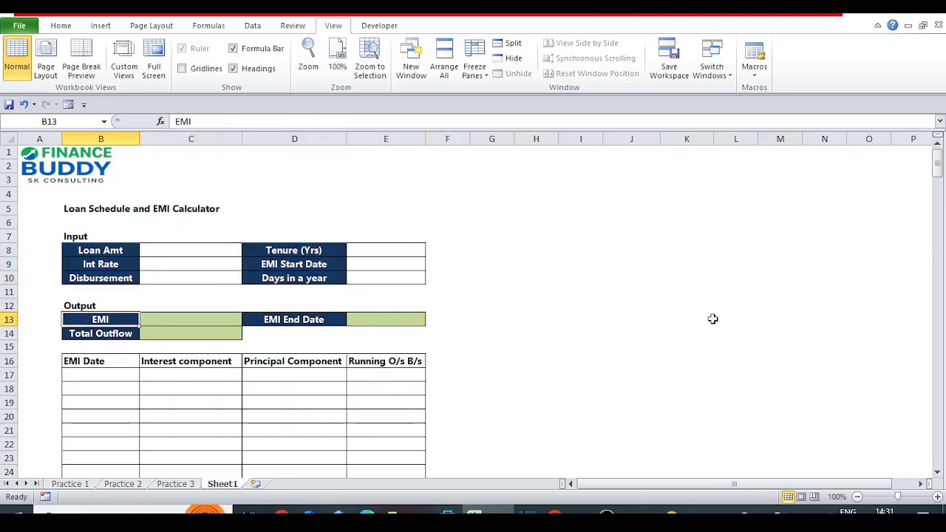
key("shift+Right")
key("shift+Left")
key("shift+Right")
key("shift+Right")
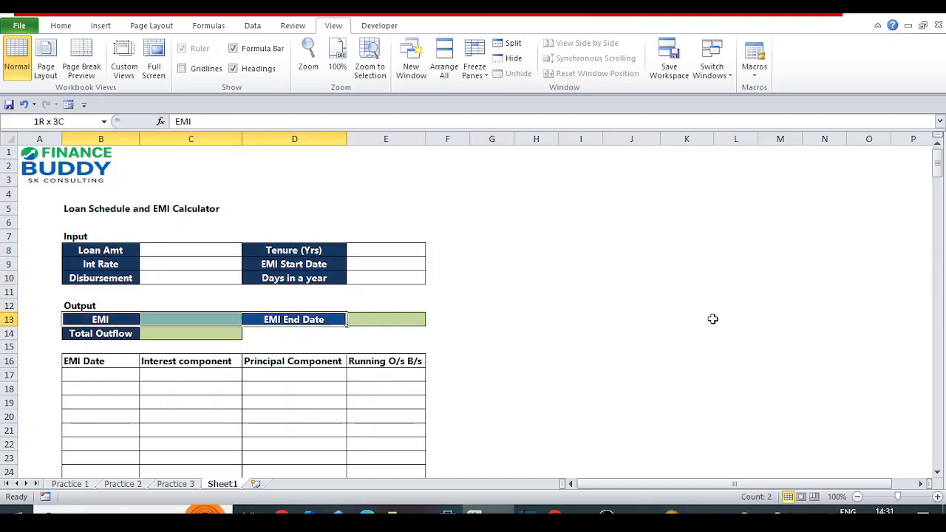
key("shift+Right")
key("shift+Down")
key("Left")
key("Right")
key("Right")
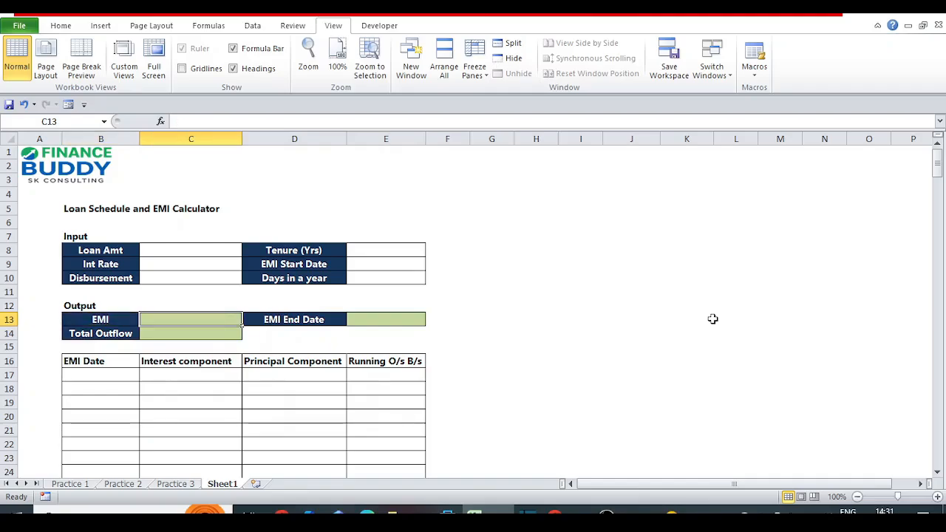
Examine the repayment schedule's columns for EMI date, interest component, principal component and running outstanding balance, including its empty rows.
key("Down")
key("Down")
key("Down")
key("Left")
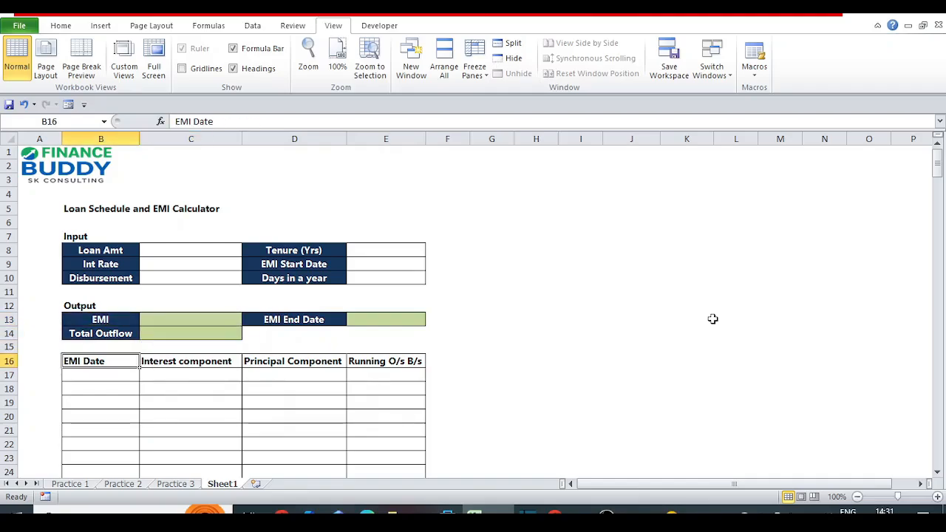
key("Down")
key("Down")
key("Down")
key("Down")
key("Down")
key("Down")
key("Down")
key("Down")
key("Down")
key("Down")
key("Down")
key("Down")
key("Down")
key("Down")
key("Down")
key("Down")
key("Down")
key("Down")
key("Down")
key("Down")
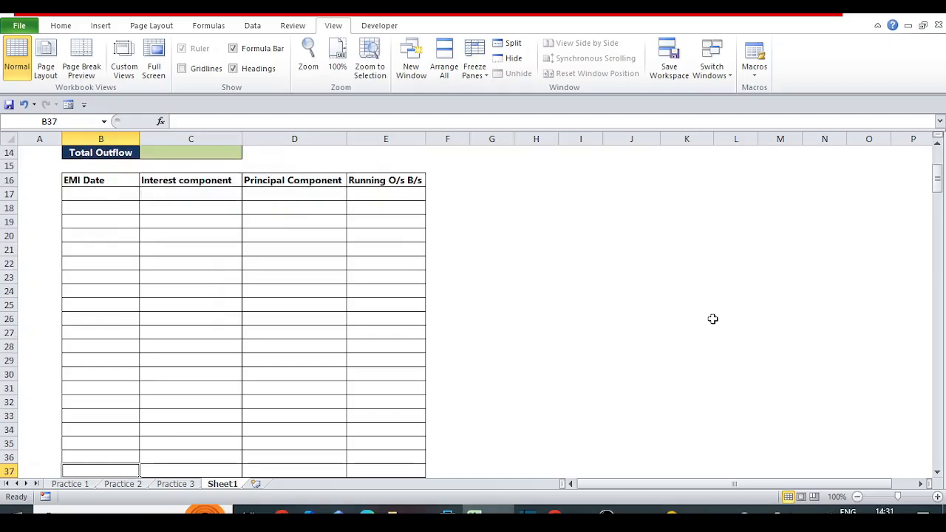
key("ctrl+Up")
key("ctrl+shift+Right")
key("Left")
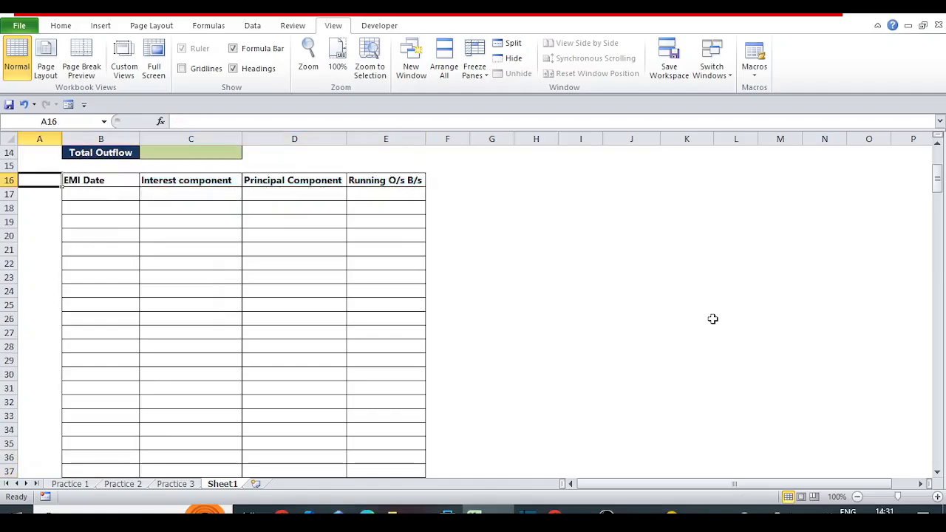
key("Right")
key("Right")
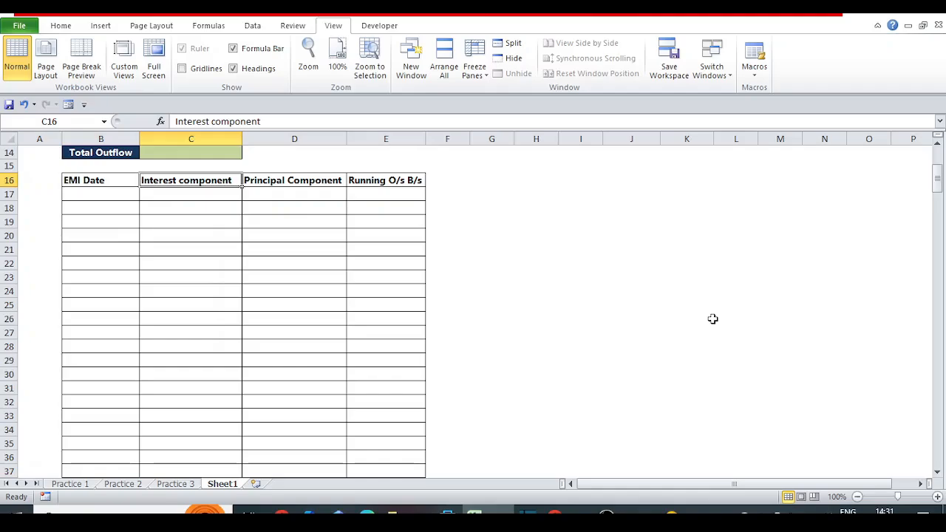
key("Right")
key("Right")
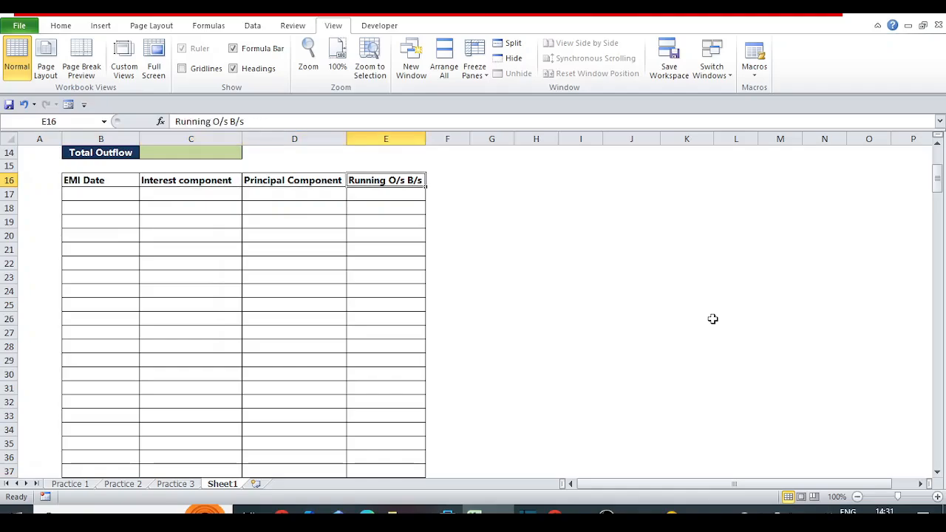
key("Left")
key("Left")
key("Left")
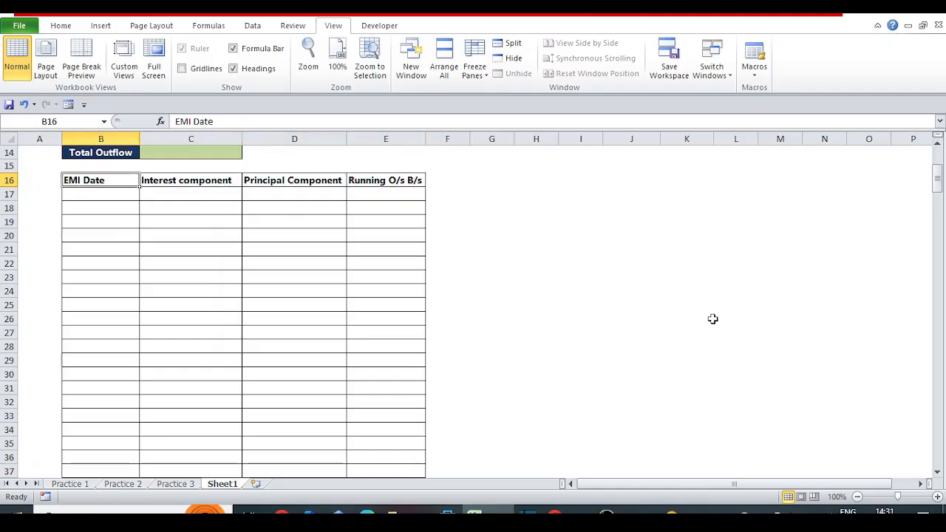
key("Down")
key("Down")
key("Down")
key("Down")
key("Down")
key("Down")
key("Down")
key("Down")
key("Down")
key("Down")
key("Down")
key("Down")
key("Down")
key("Down")
key("Down")
key("Down")
key("Down")
key("Down")
key("Down")
key("Down")
key("Down")
key("Down")
key("Down")
key("Down")
key("Down")
key("Down")
key("Down")
key("Down")
key("Down")
key("Down")
key("Down")
key("Down")
key("Down")
key("Down")
key("Down")
key("Down")
key("Down")
key("Down")
key("Down")
key("Down")
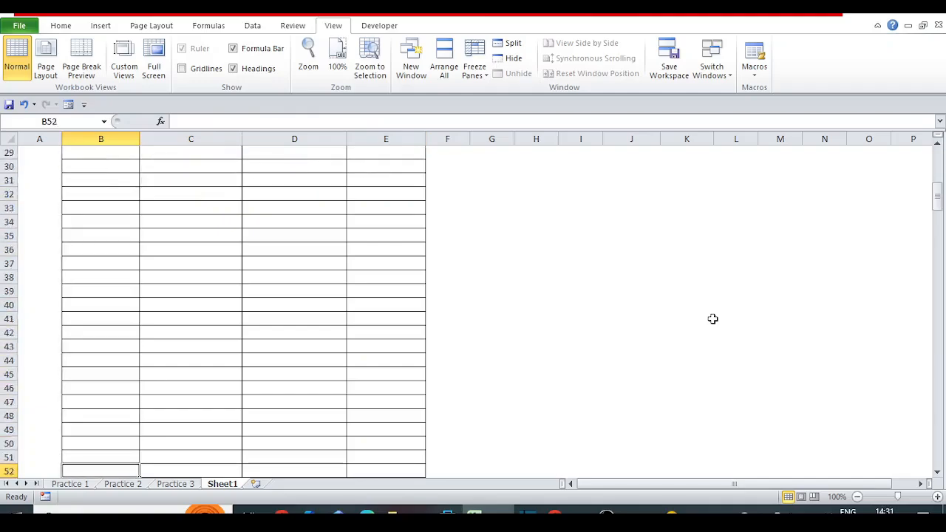
key("ctrl+Up")
key("ctrl+Up")
key("ctrl+Home")
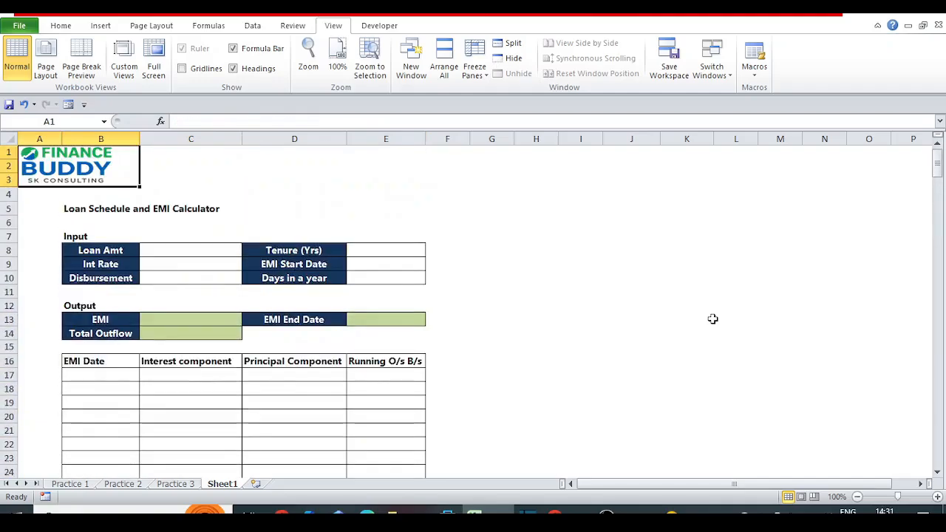
Set the loan amount in C8 to 6000000.
key("Down")
key("Down")
key("Down")
key("Down")
key("Down")
key("Down")
key("Down")
key("Down")
key("Down")
key("Down")
key("Down")
key("Down")
key("Down")
key("Down")
key("Right")
key("Right")
key("Up")
key("Up")
key("Up")
key("Up")
key("Up")
key("Up")
key("Up")
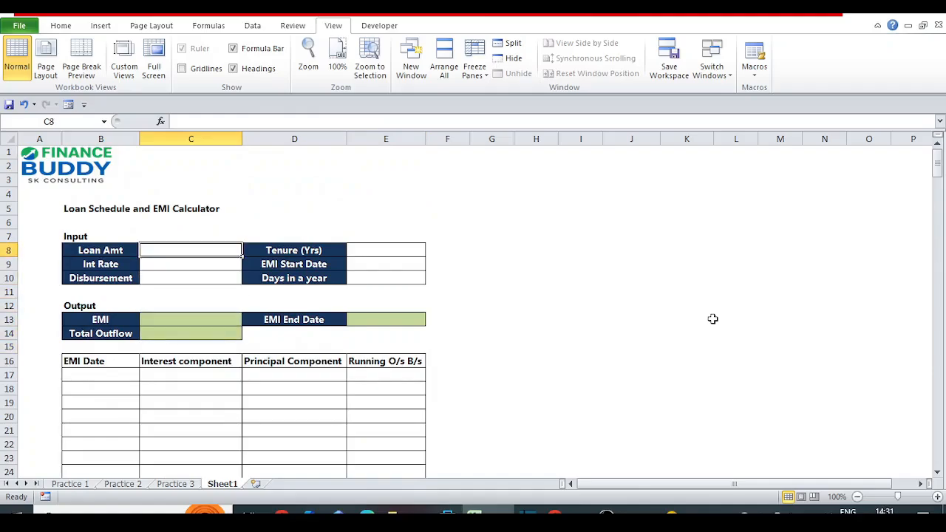
type("60")
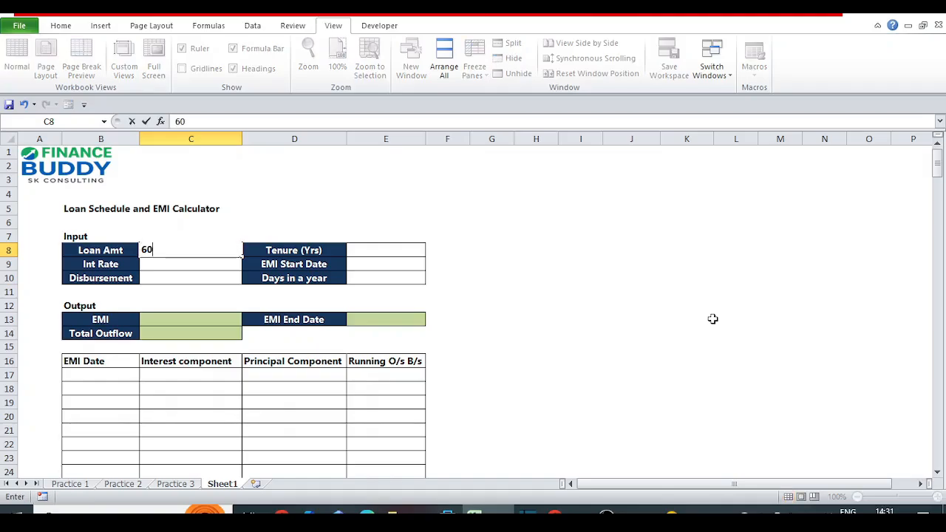
type("0000")
key("ctrl+Return")
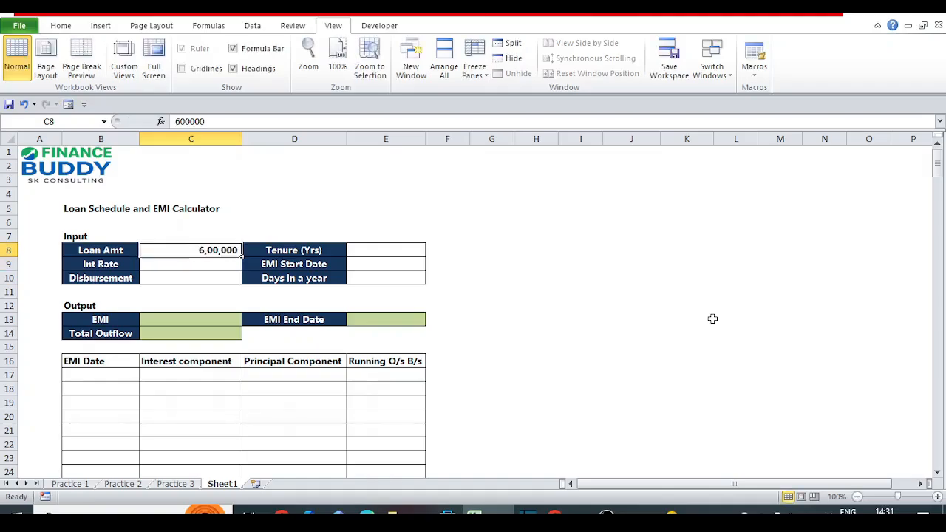
key("F2")
type("000")
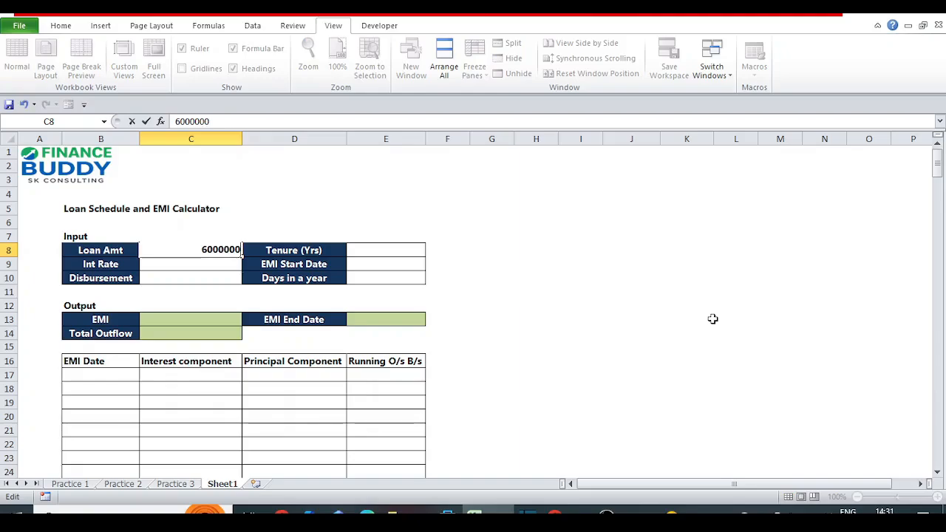
key("ctrl+Return")
Set the tenure in E8 to 20 years and the interest rate in C9 to 8.8%.
key("Right")
key("Right")
type("20")
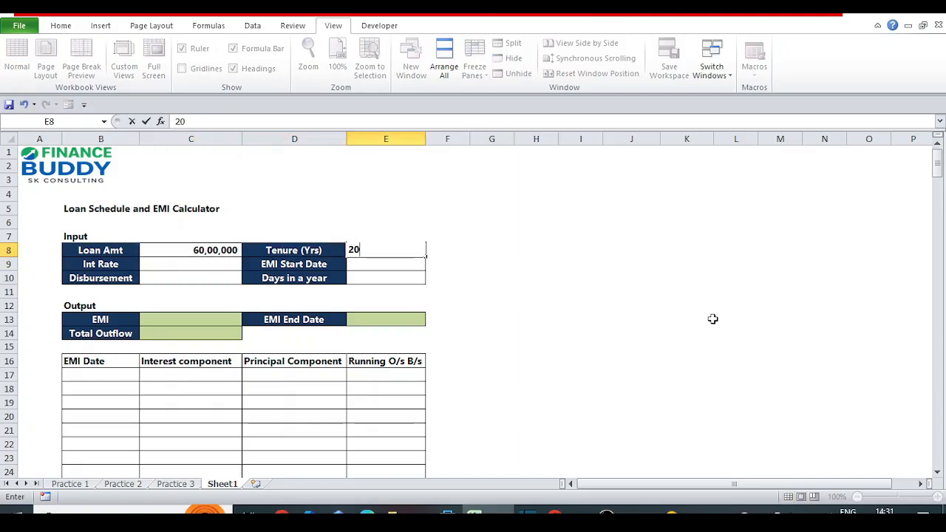
key("Return")
key("Left")
key("Left")
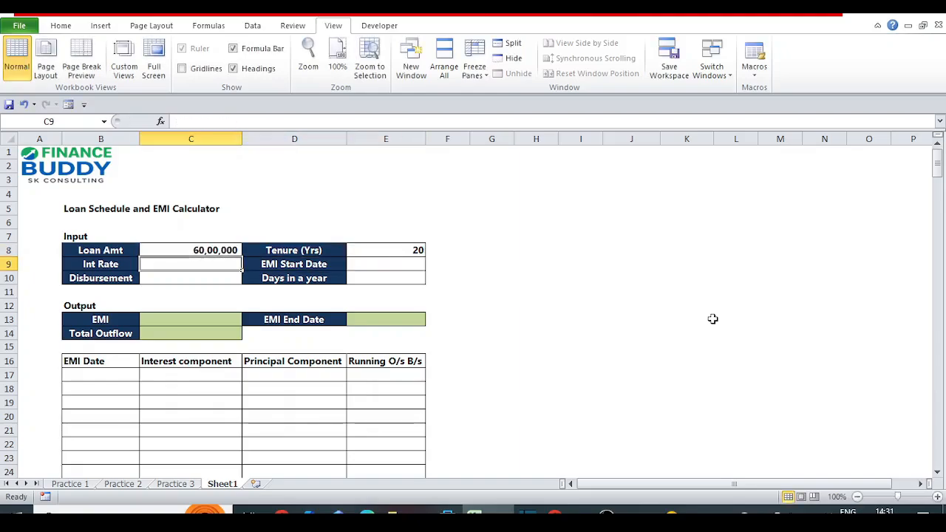
type("8.8")
key("Right")
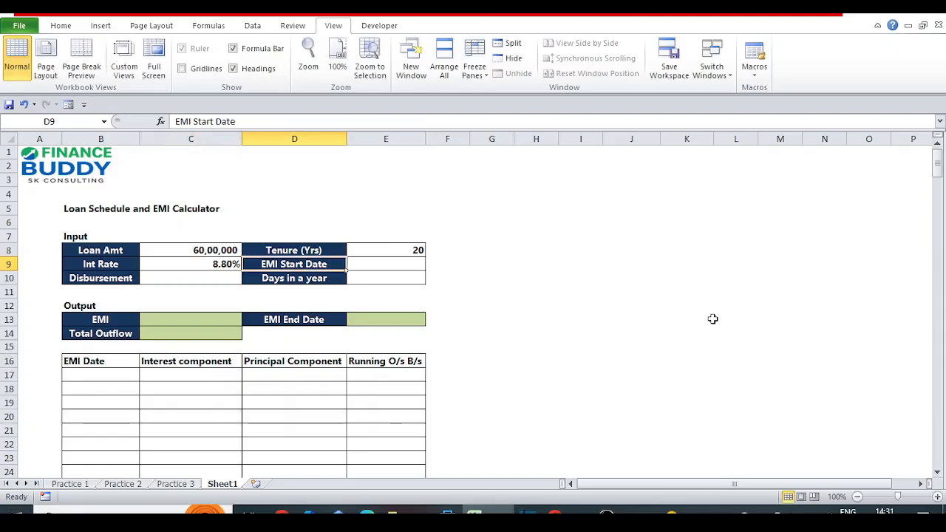
Enter 07/04/2026 as the EMI start date in E9.
key("Right")
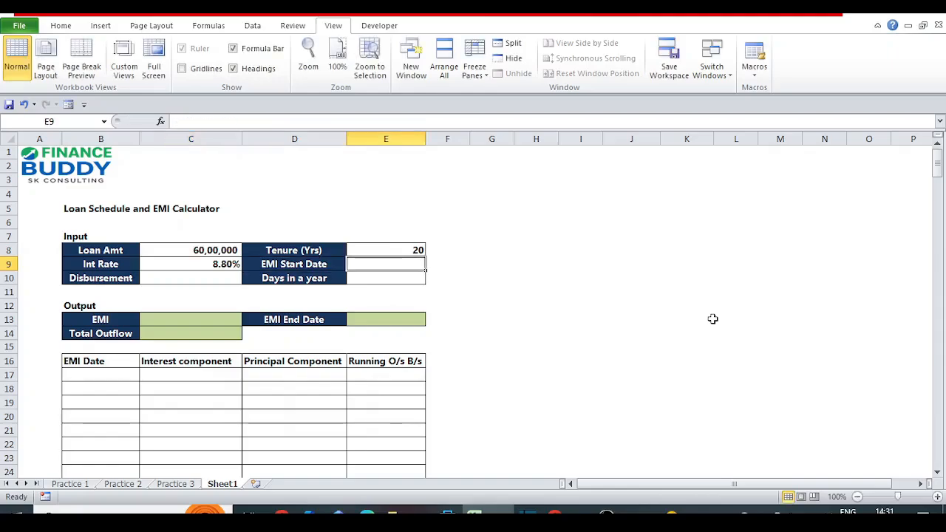
type("0")
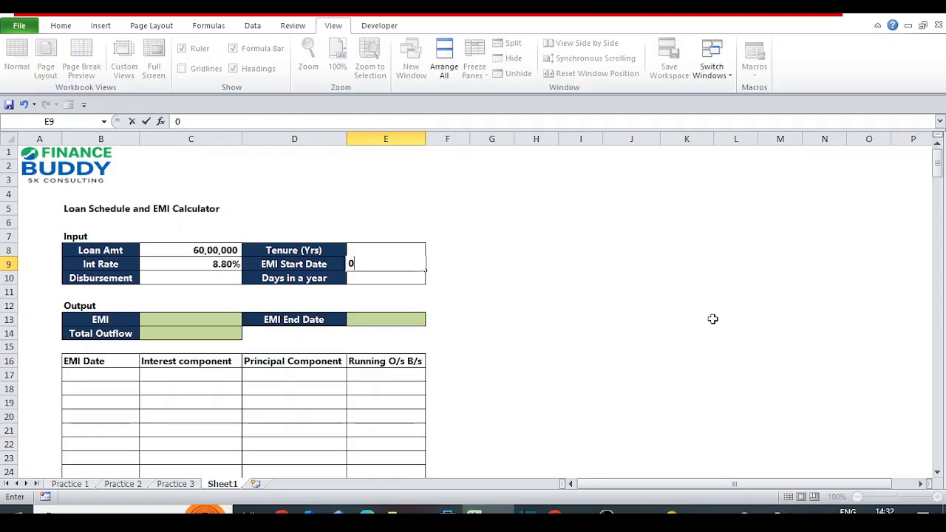
type("7/04/")
type("2026")
key("Return")
Increase the height of row 10 so the full Disbursement Date label fits on two lines.
key("Left")
key("Left")
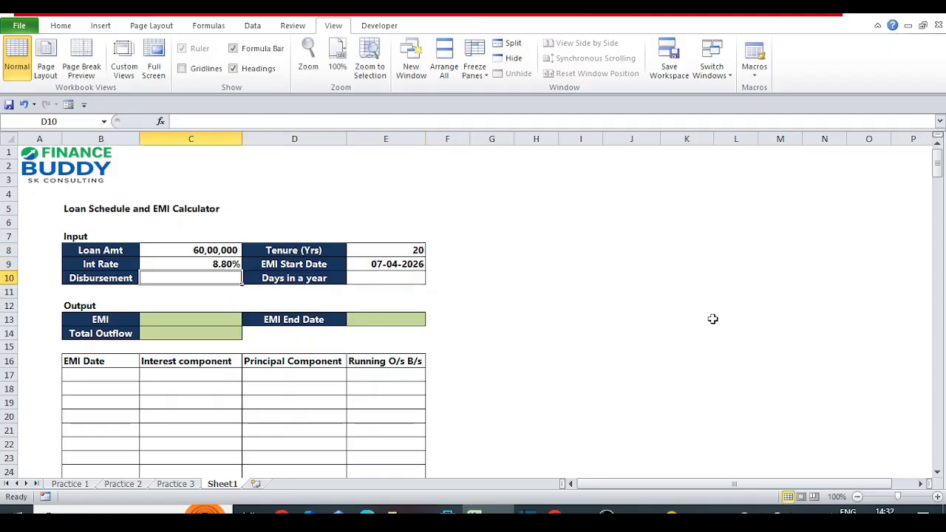
key("Left")
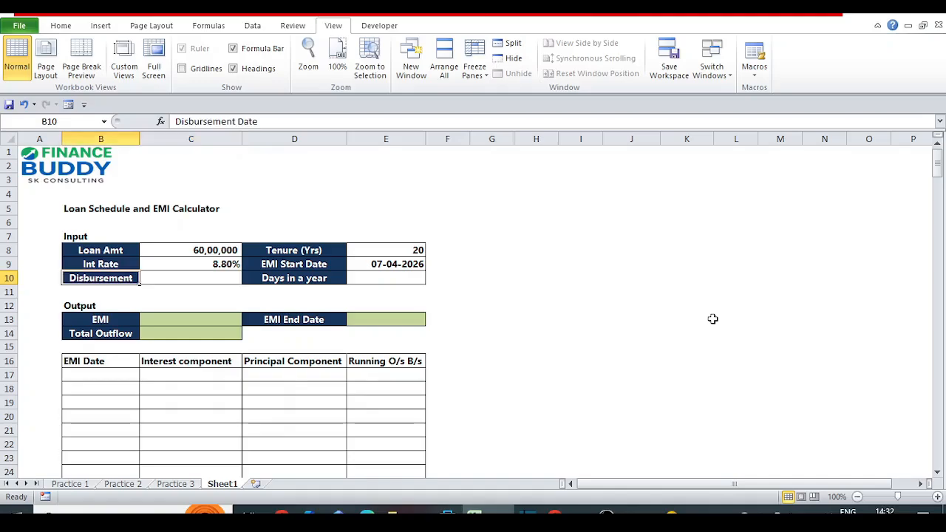
left_click_drag(9, 281, 10, 299)
Enter 30/03/2026 as the disbursement date in C10.
left_click(211, 295)
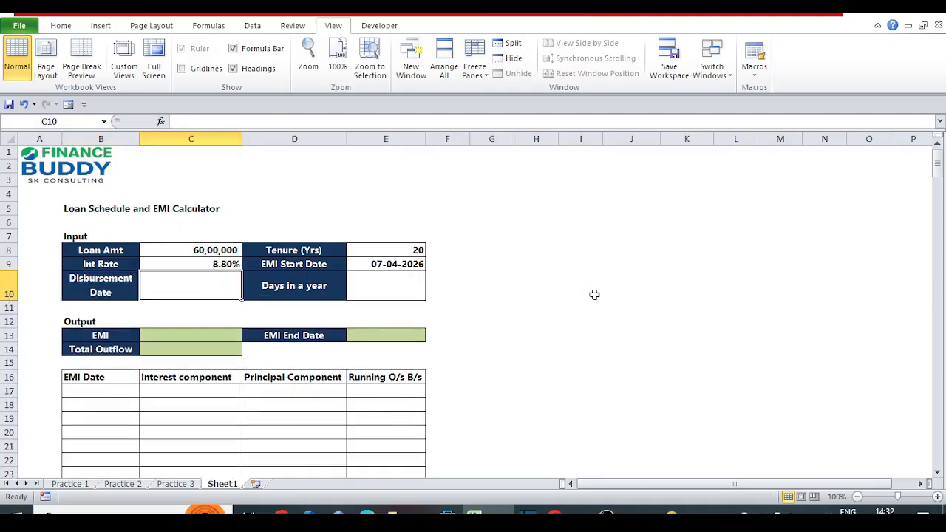
type("20")
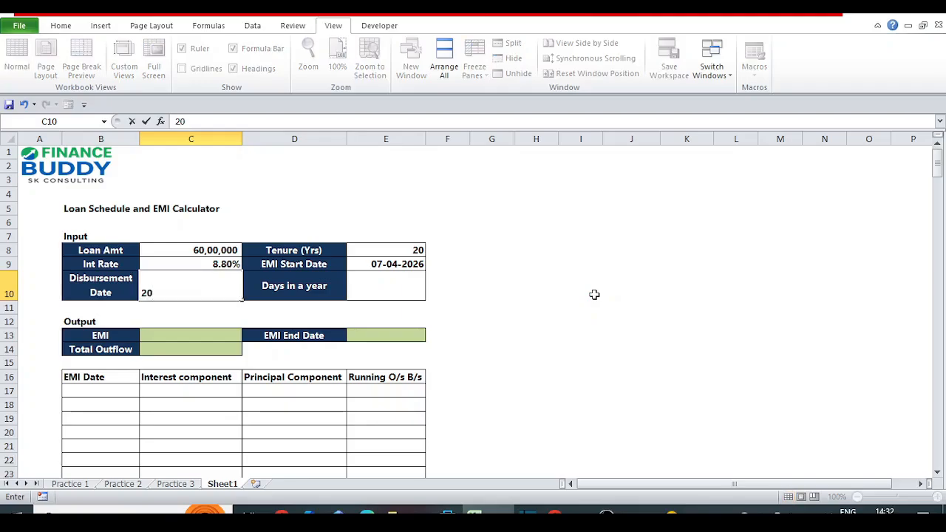
key("Escape")
type("30/03/2026")
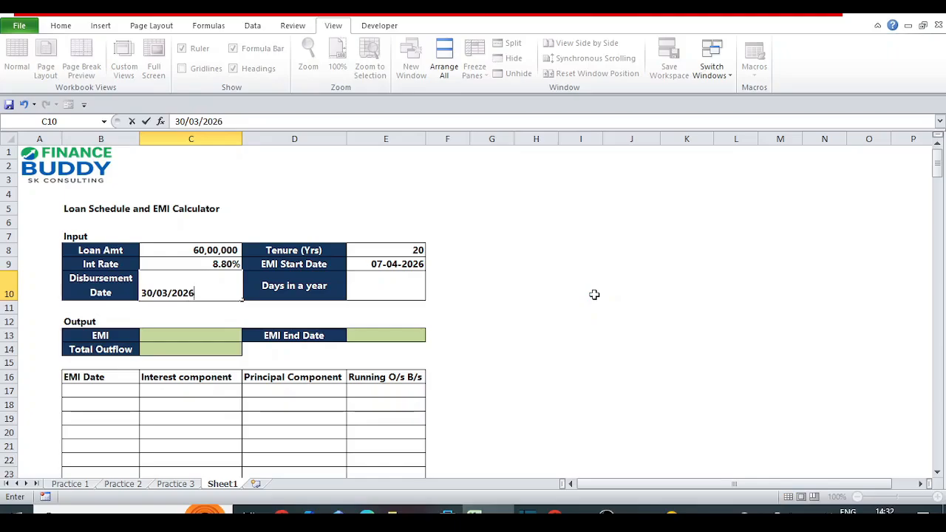
key("Tab")
key("Tab")
Enter 365 as the days in a year in E10.
key("Left")
key("Left")
key("Right")
key("Right")
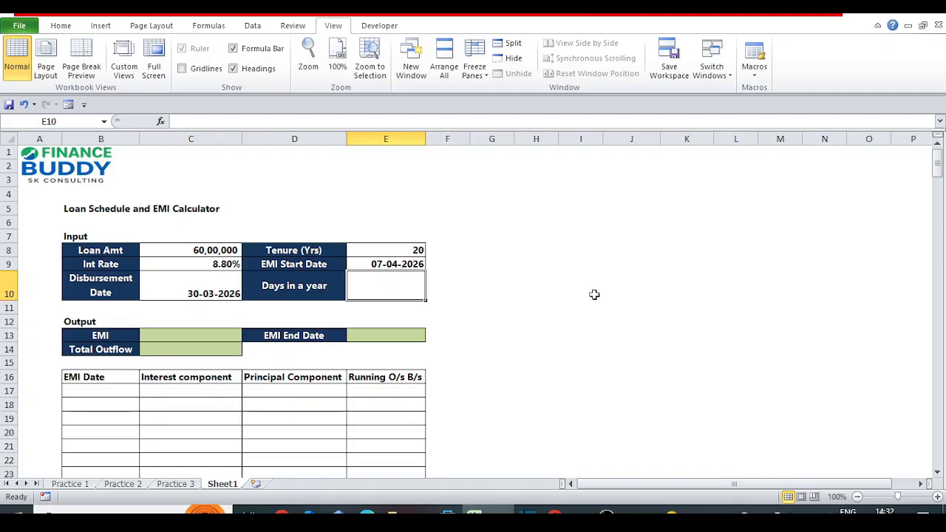
type("365")
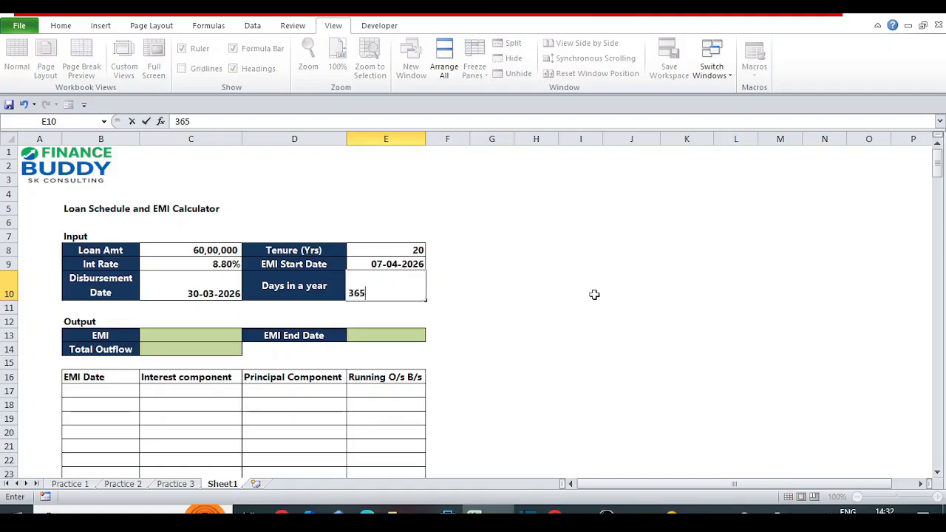
key("Return")
Calculate the EMI in C13 with the formula =PMT(C9,(E8*12),C8).
left_click(198, 331)
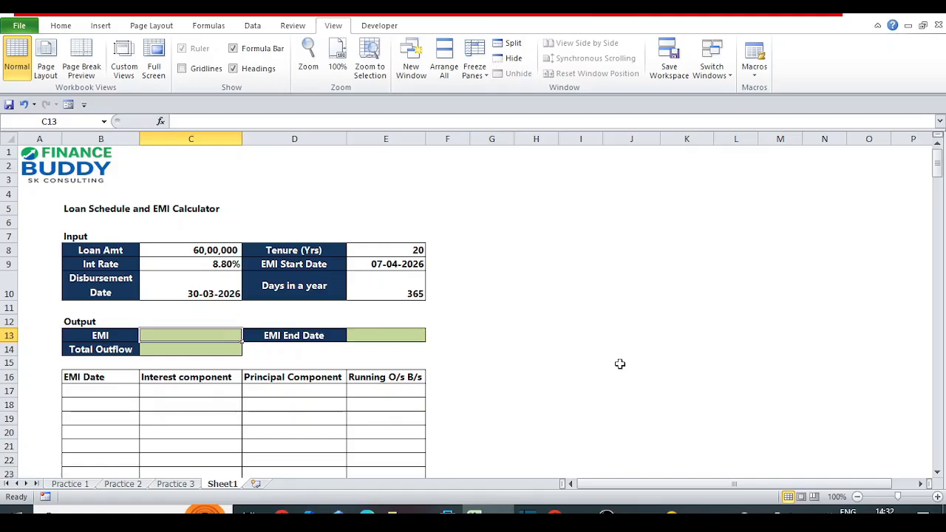
type("=")
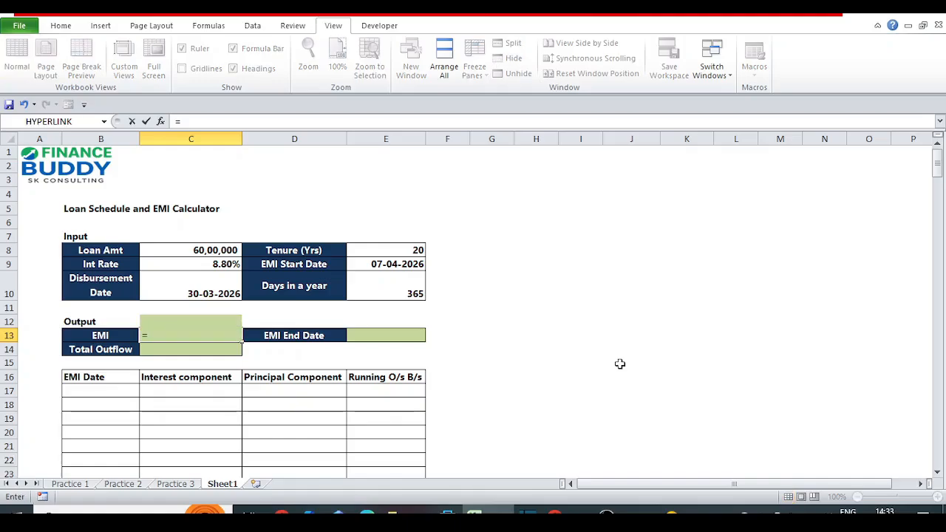
key("Escape")
type("=PMT(")
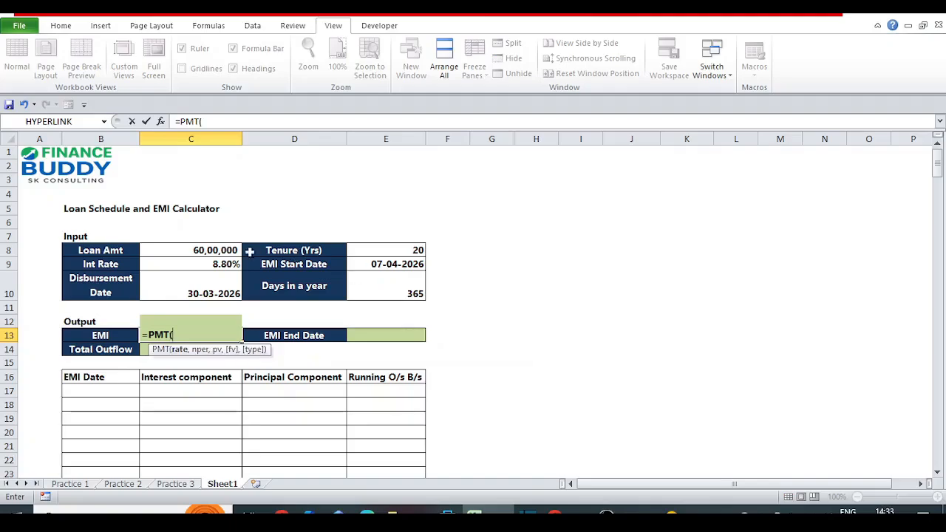
left_click(185, 264)
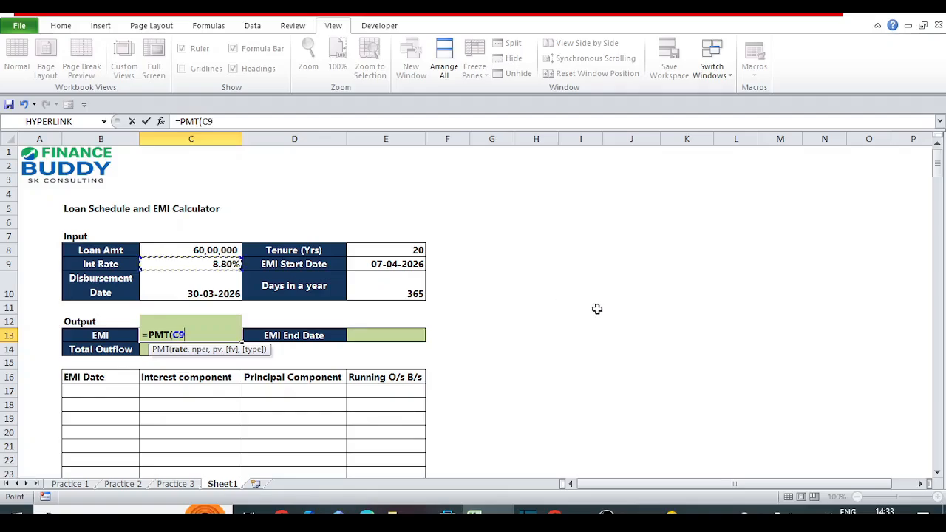
type(",")
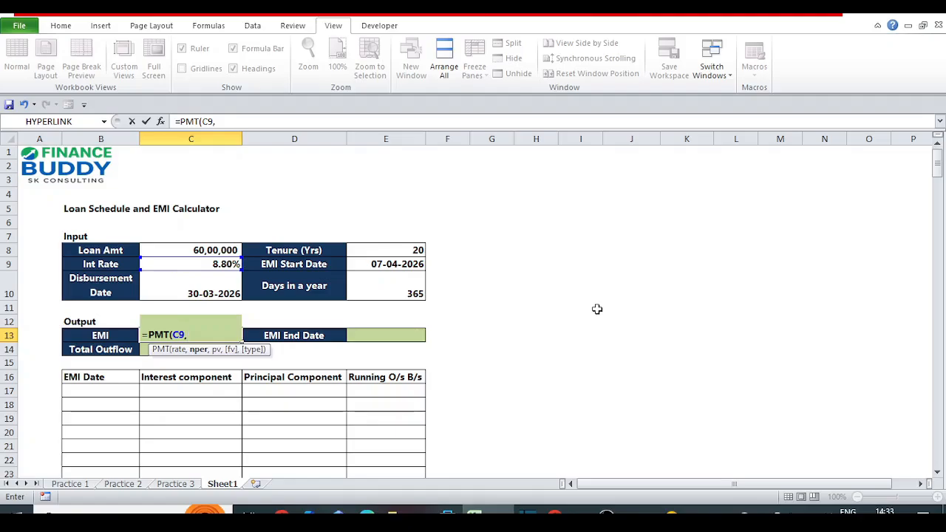
type("(")
left_click(380, 248)
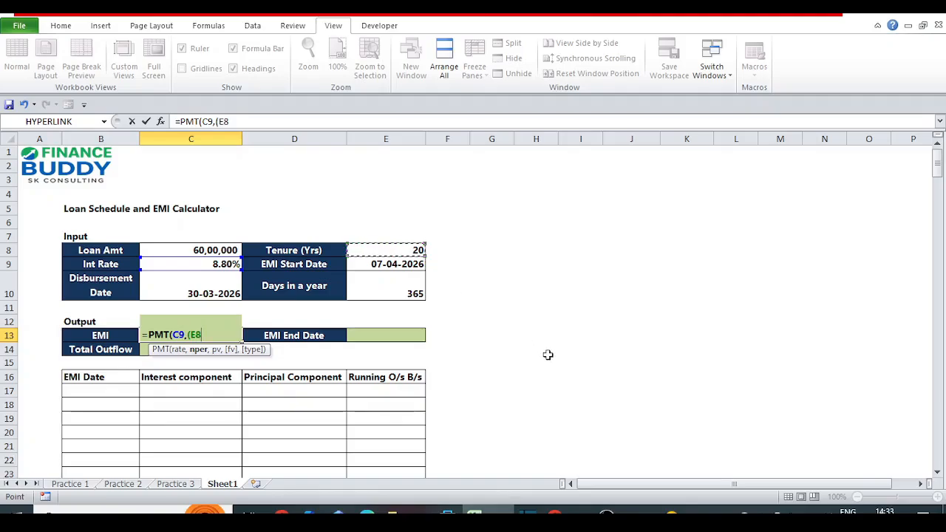
type("*12),")
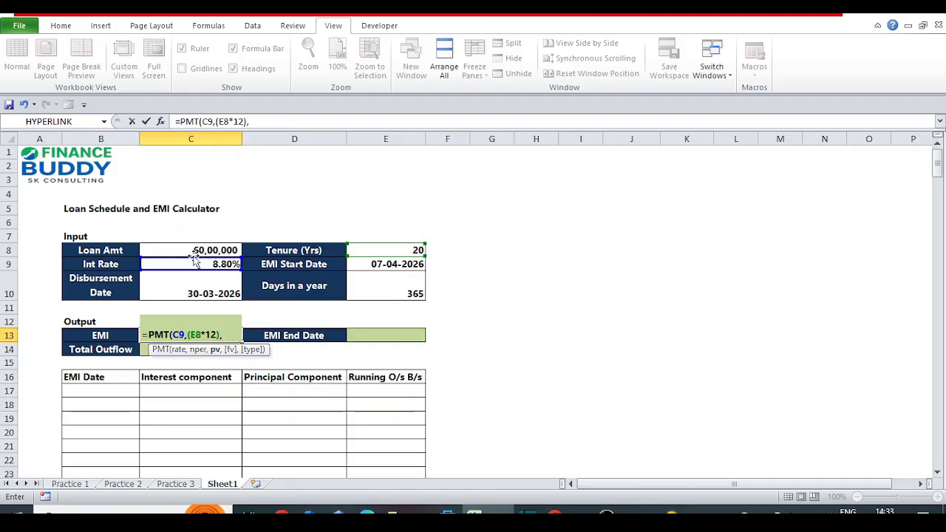
left_click(170, 251)
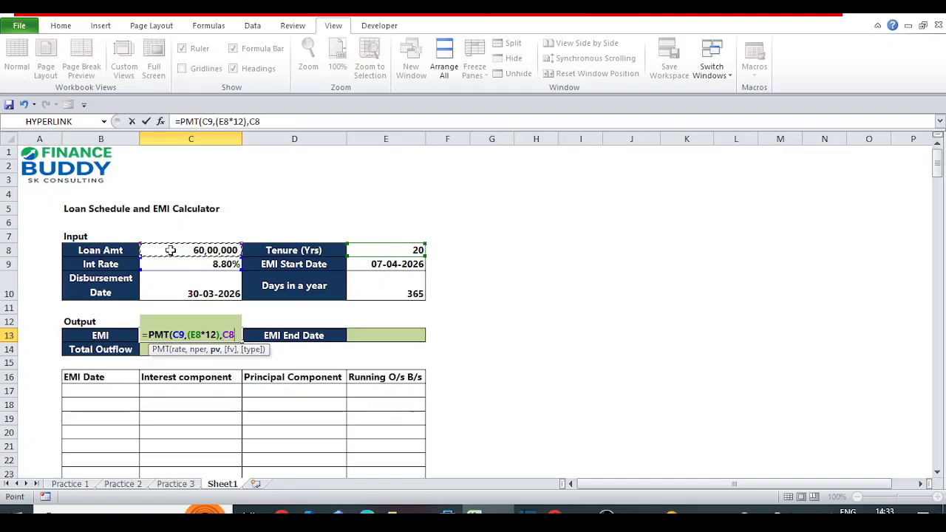
type(")")
key("ctrl+Return")
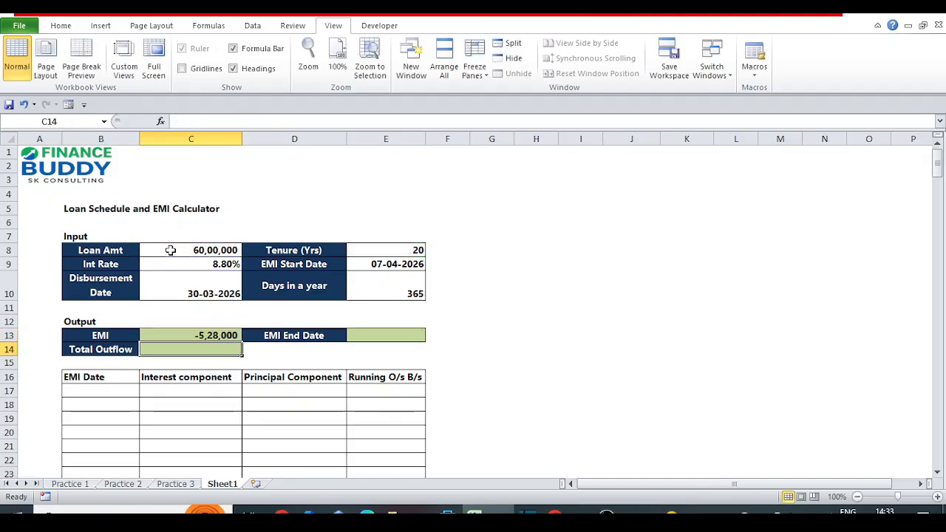
Convert the rate in the C13 EMI formula to monthly, making it =PMT((C9/12),(E8*12),C8).
key("Left")
key("Left")
key("Left")
key("Left")
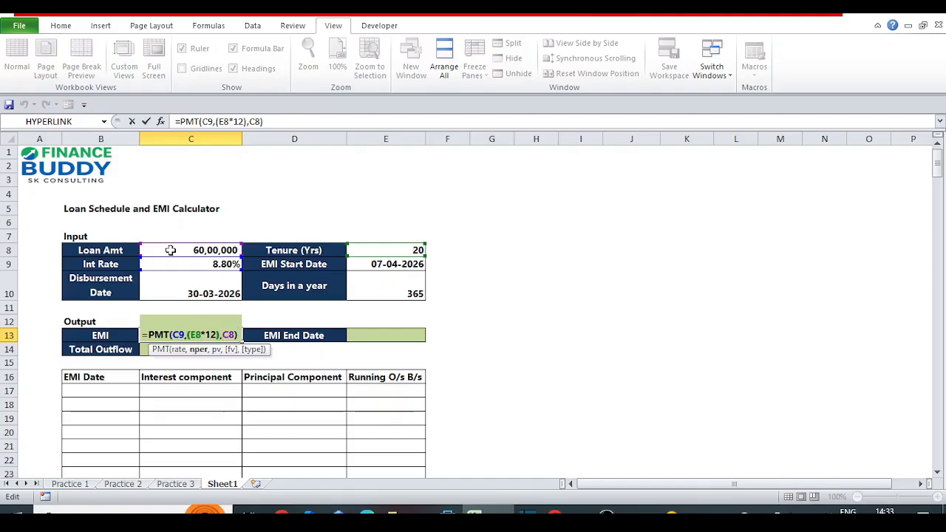
key("Left")
key("Left")
key("Left")
type("(")
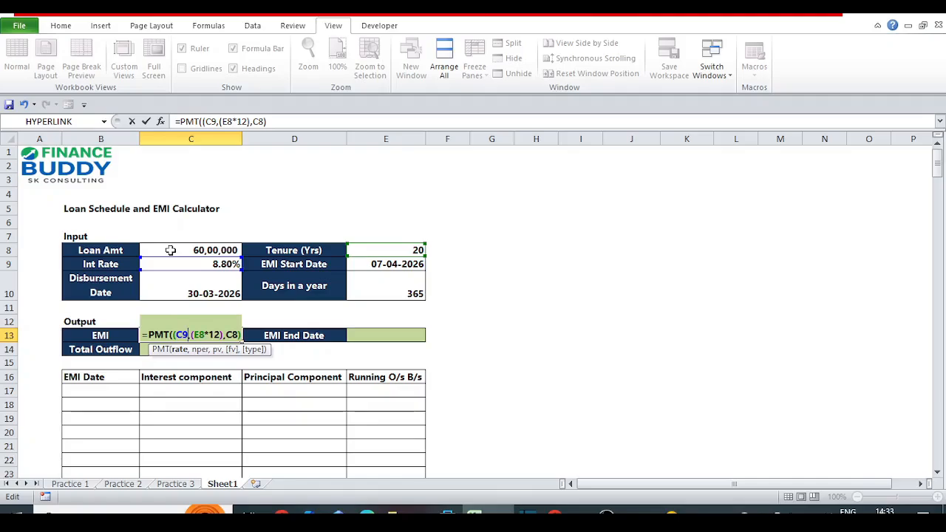
type("/12)")
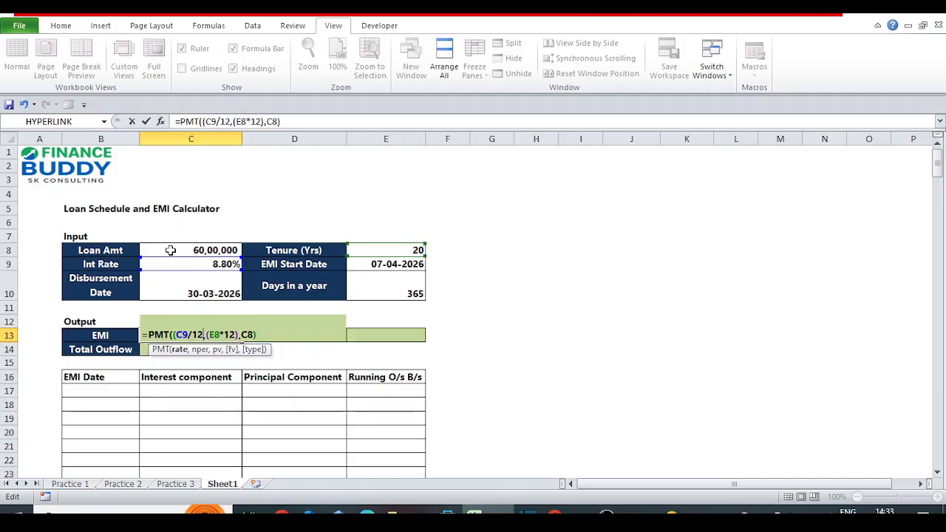
key("ctrl+Return")
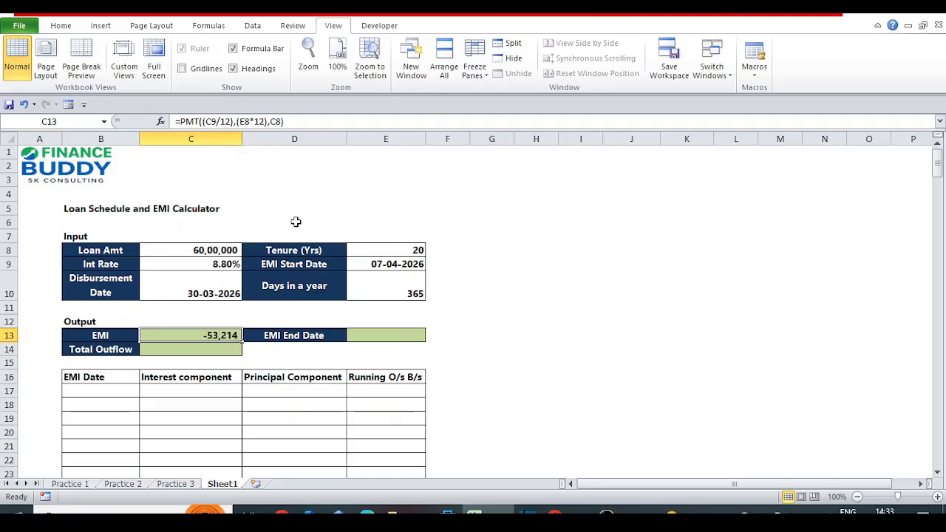
Put a minus sign before PMT in the C13 formula so that the EMI is positive.
key("F2")
key("Escape")
key("F2")
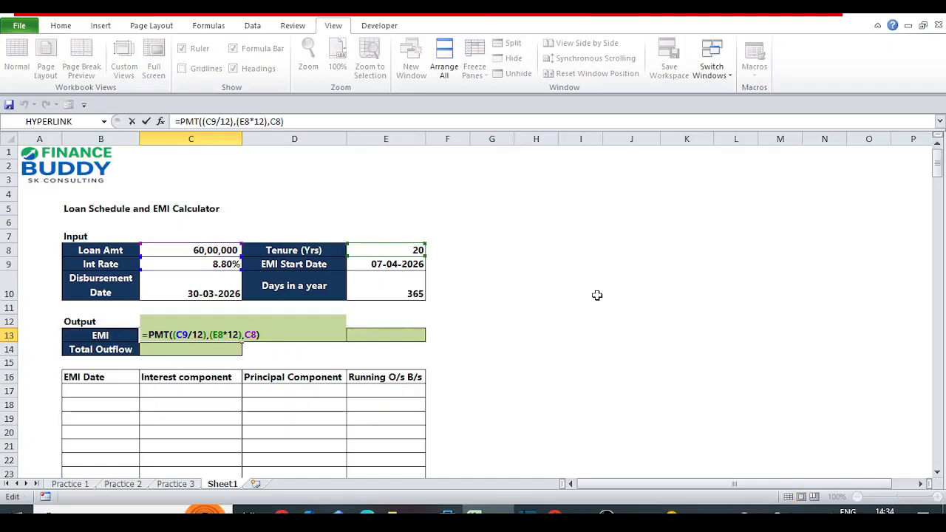
key("Left")
key("Left")
key("Left")
key("Left")
key("Left")
key("Left")
key("Left")
key("Left")
key("Left")
key("Left")
key("Left")
key("Left")
key("Left")
key("Left")
key("Left")
key("Left")
key("Left")
key("Left")
key("Left")
key("Left")
type("-")
key("ctrl+Return")
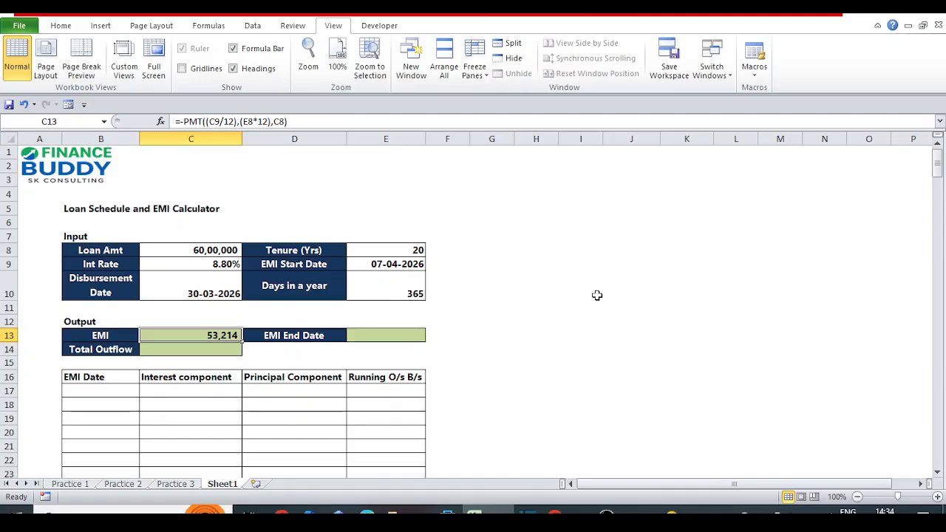
key("Right")
key("Right")
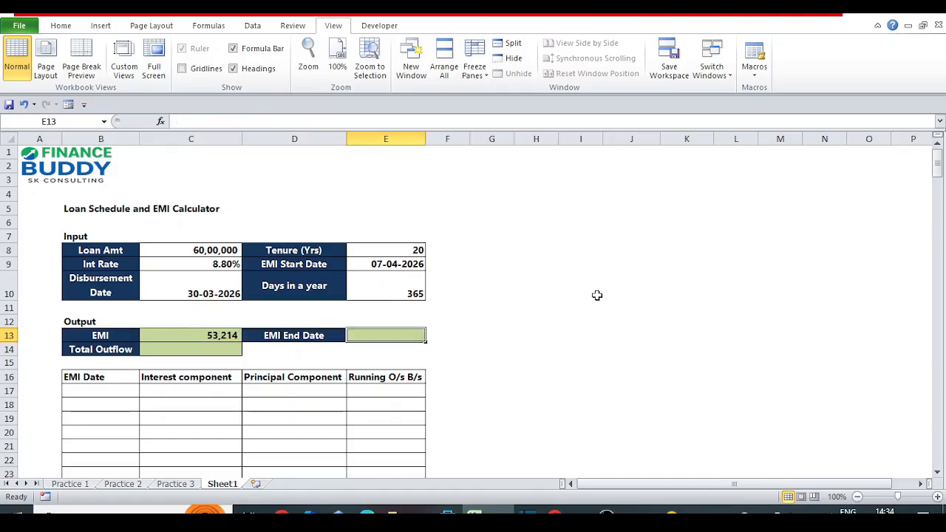
type("=")
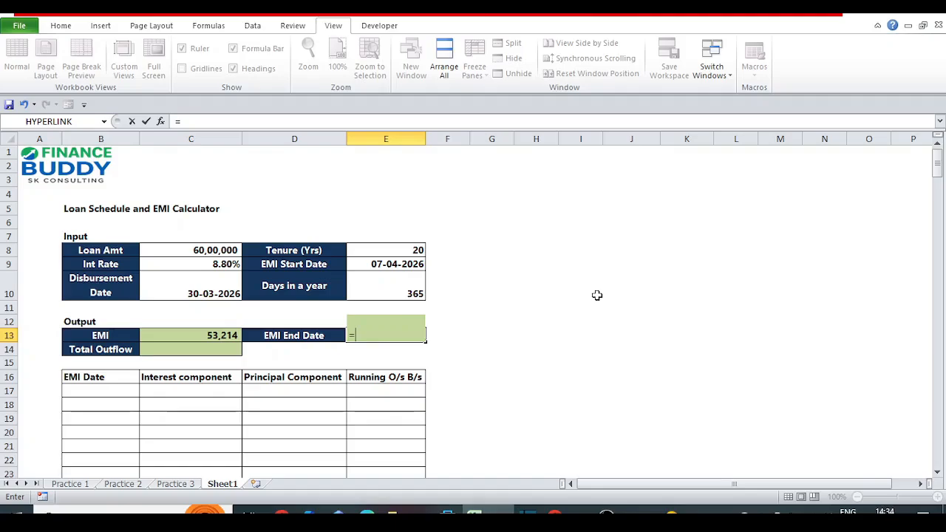
key("Escape")
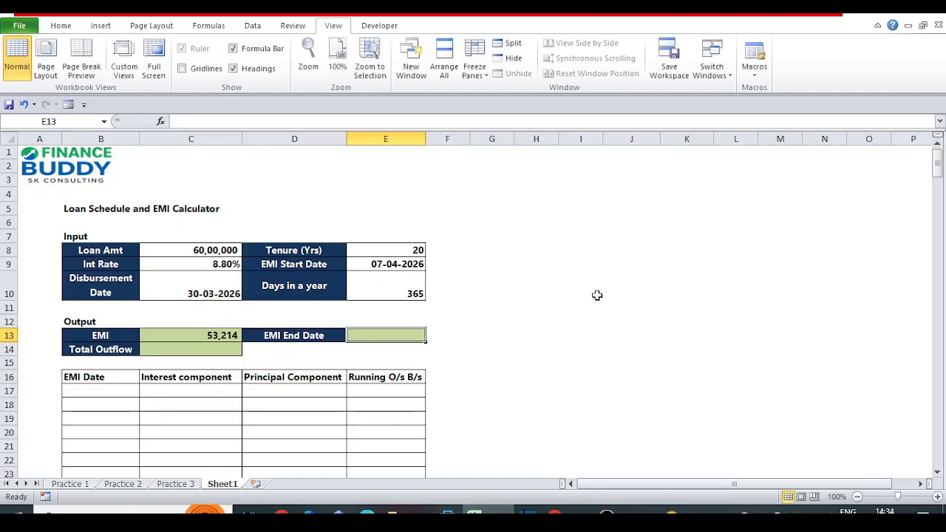
left_click(396, 262)
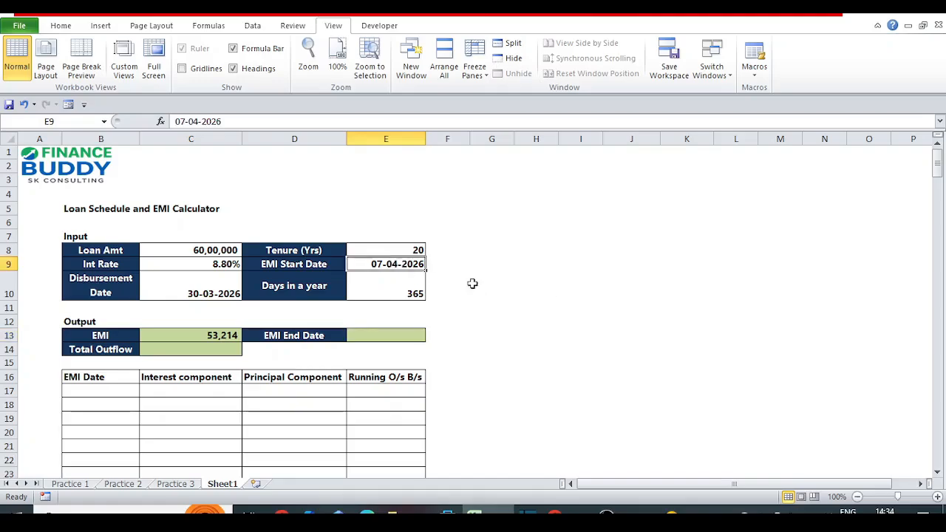
key("Down")
key("Down")
key("Down")
key("Down")
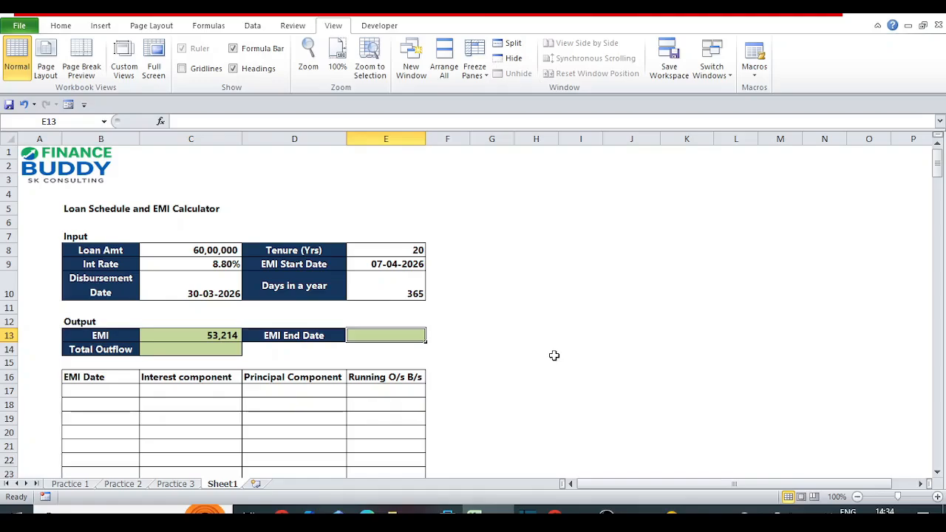
Calculate the EMI end date in E13 with the formula =EDATE(E9,(E8*12-1)).
type("=")
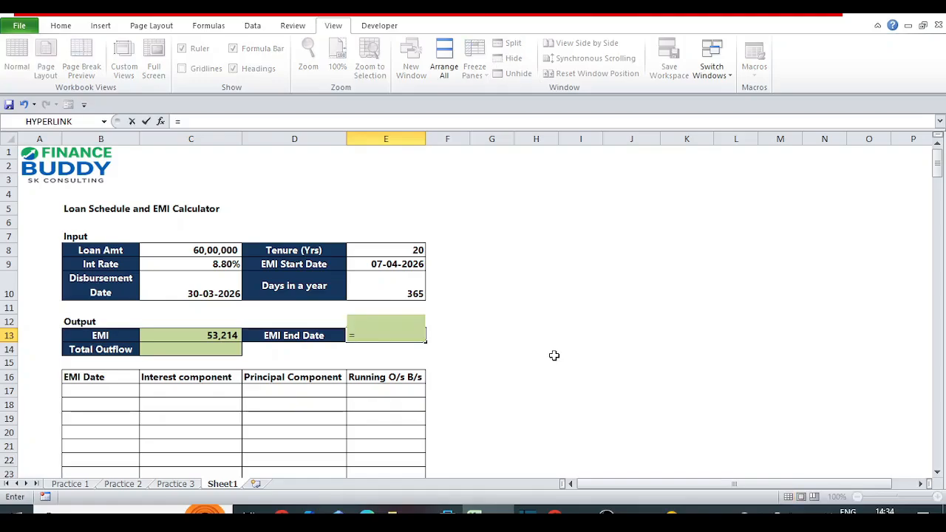
type("e")
key("Tab")
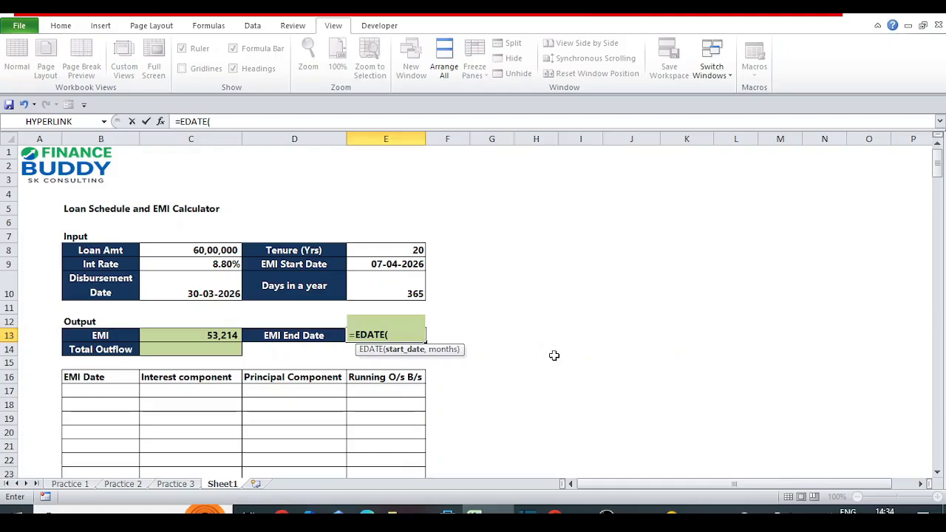
left_click(362, 264)
type(",(")
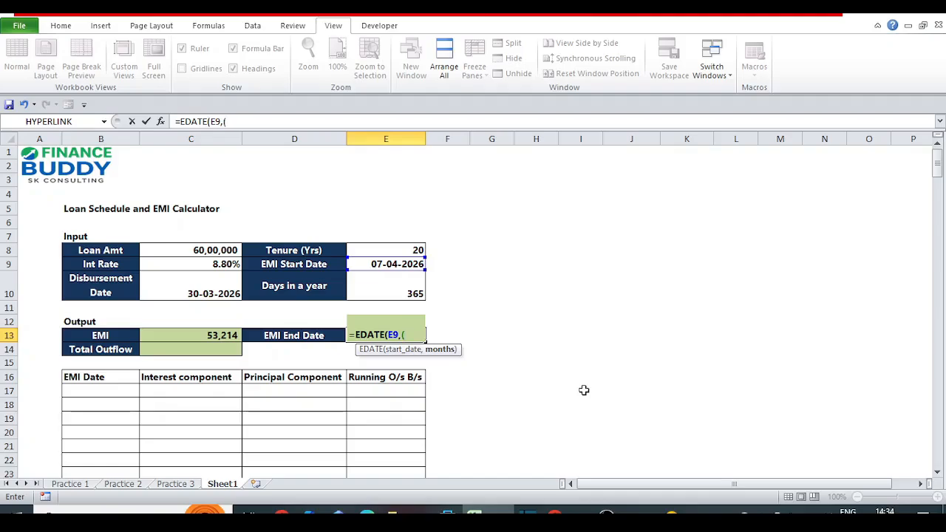
left_click(384, 249)
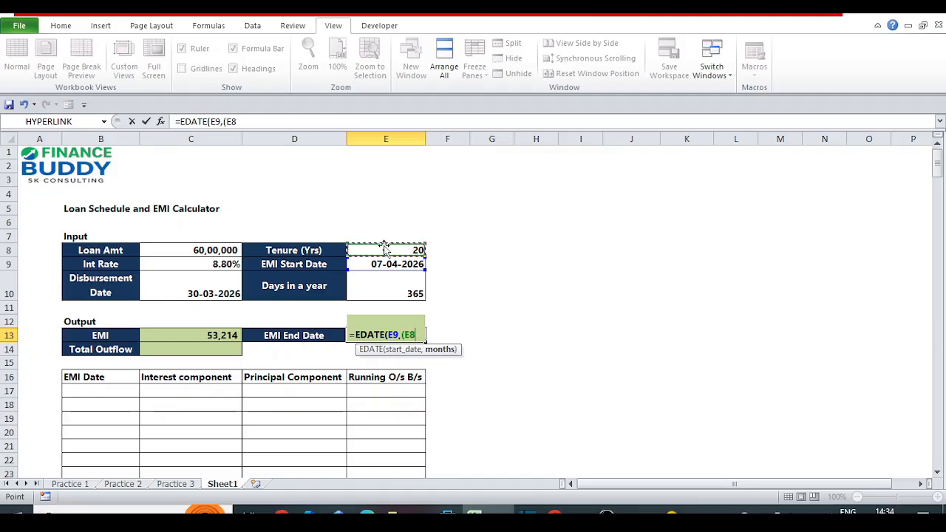
type("*12-1")
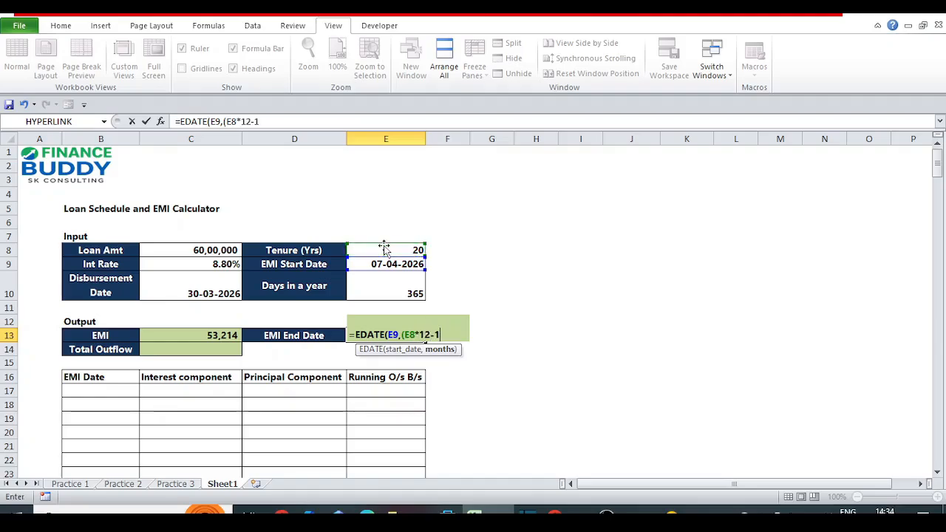
key("Return")
key("Return")
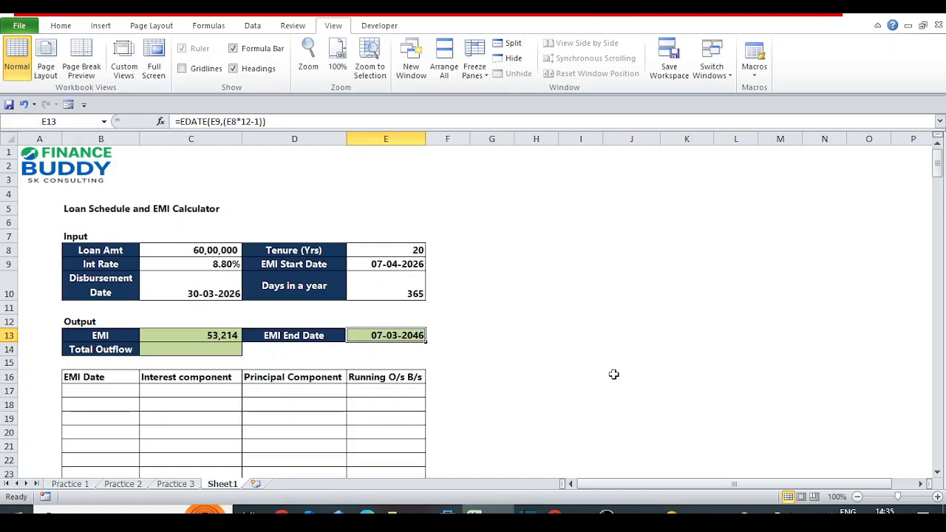
left_click(193, 348)
key("Left")
key("Right")
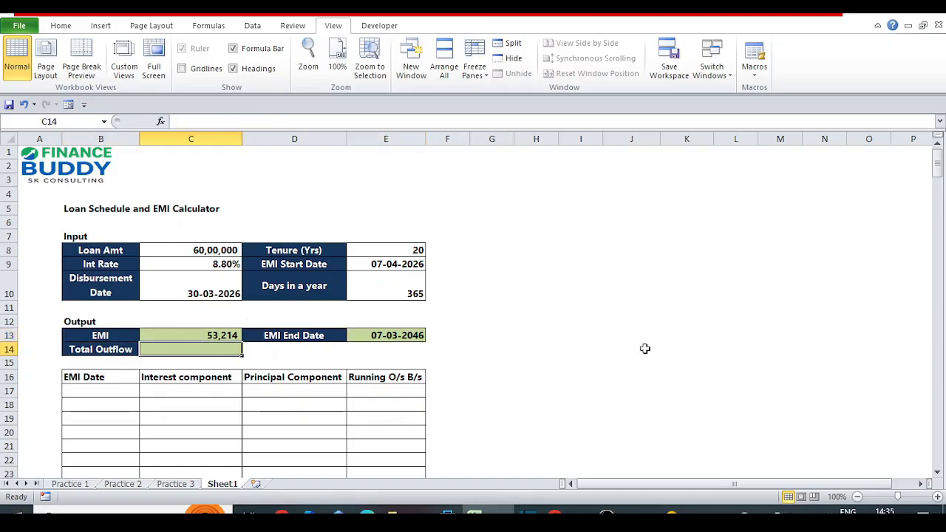
key("Left")
key("Right")
key("Left")
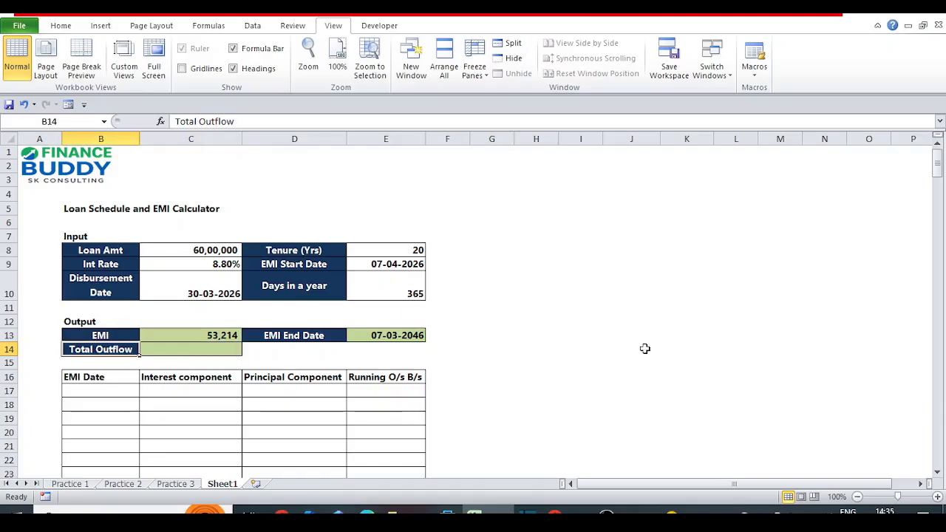
key("Right")
Link the first EMI date in B17 to the EMI start date with =E9.
key("Left")
key("Down")
key("Down")
key("Down")
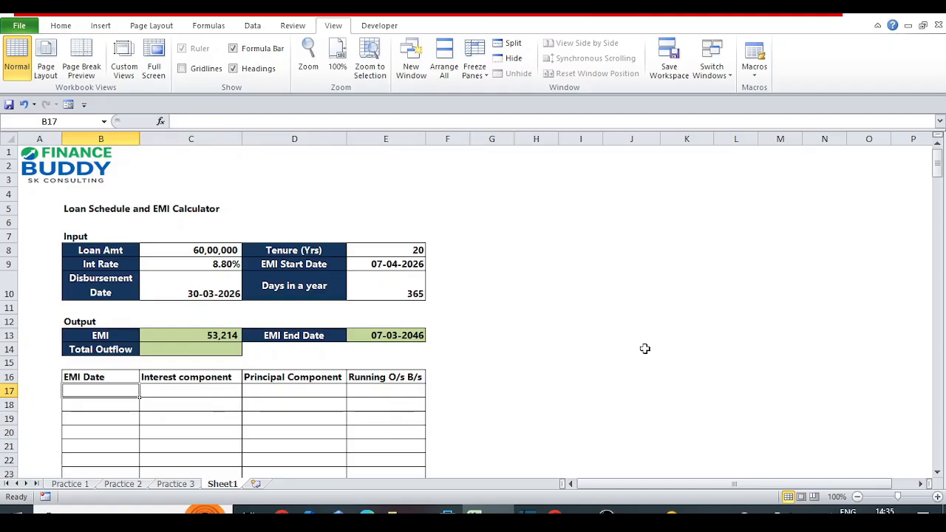
type("=")
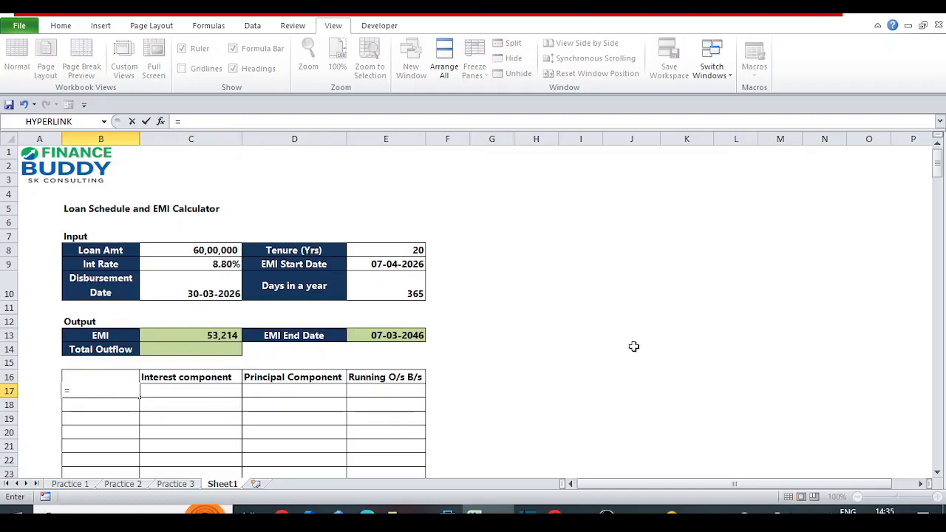
left_click(380, 265)
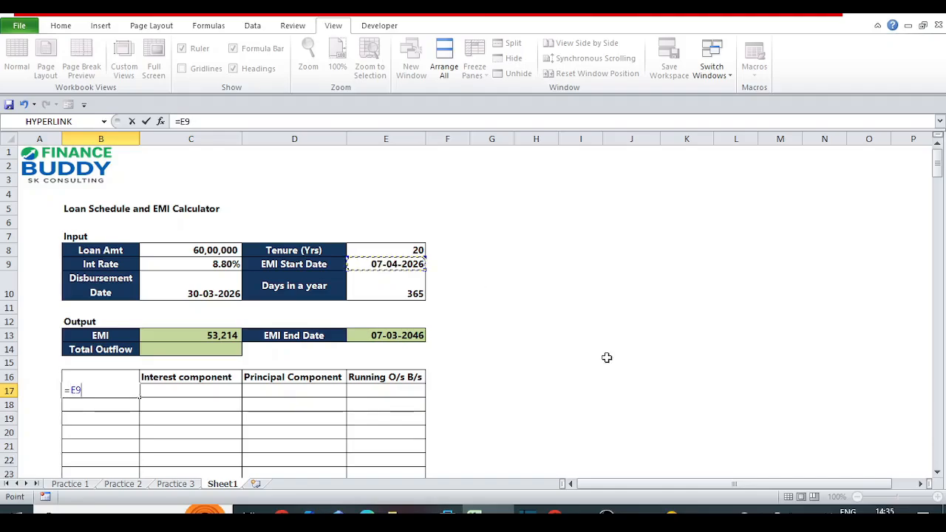
key("Return")
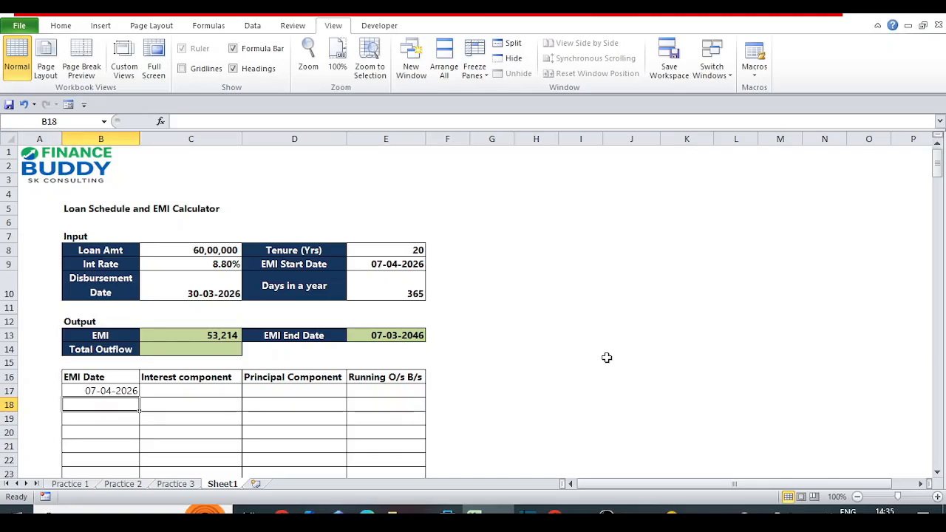
type("=")
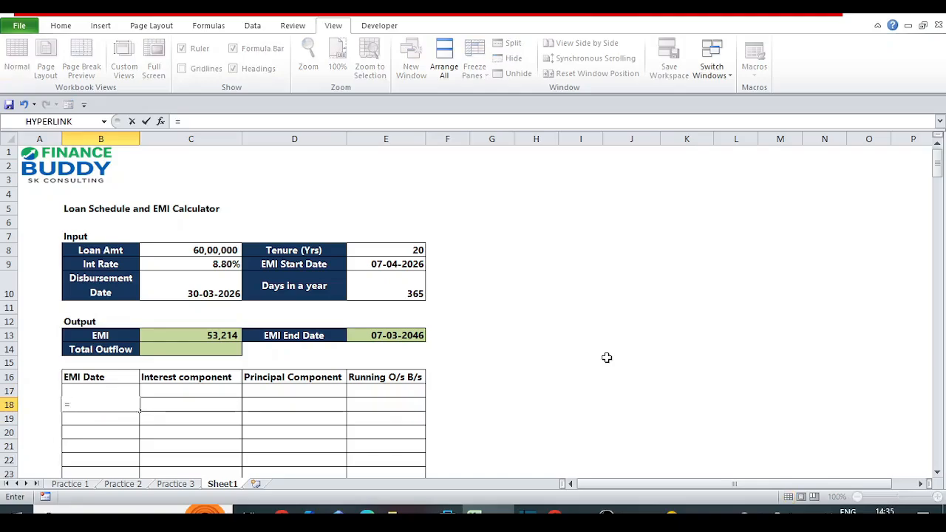
key("Escape")
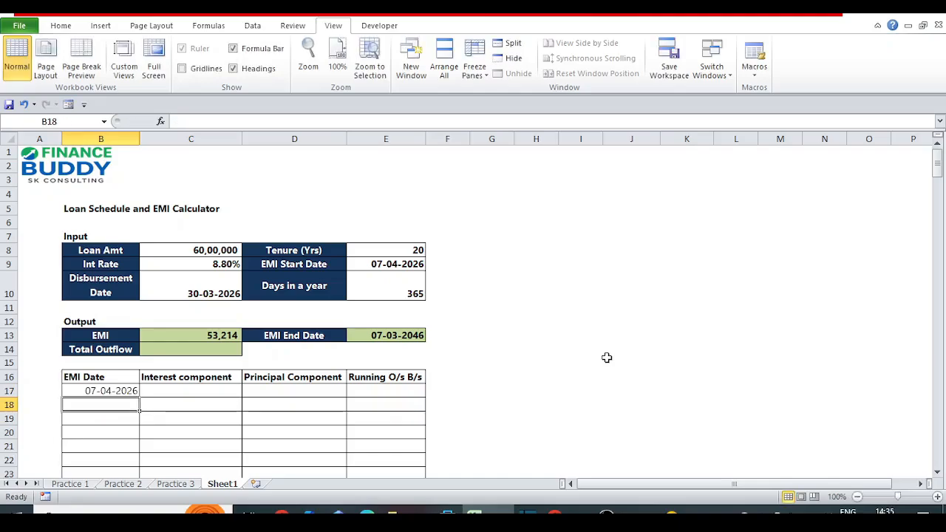
type("=")
key("Up")
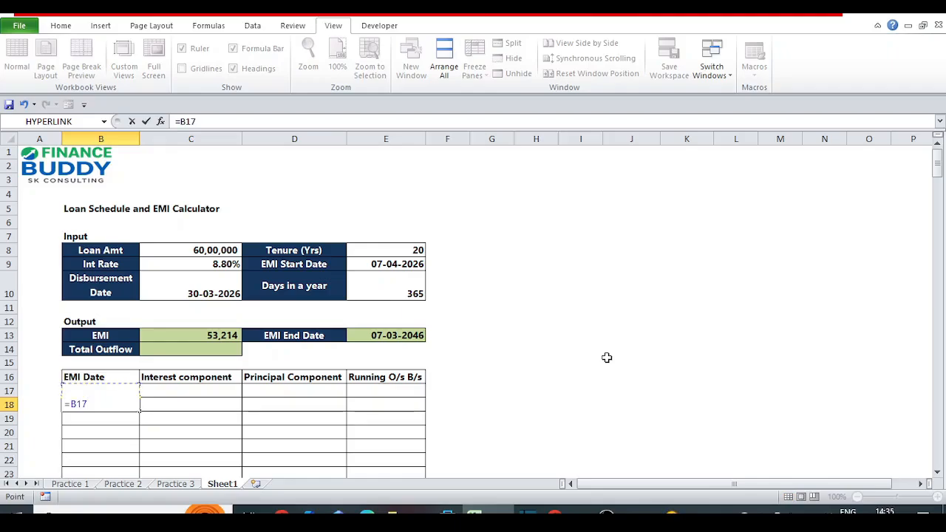
key("Return")
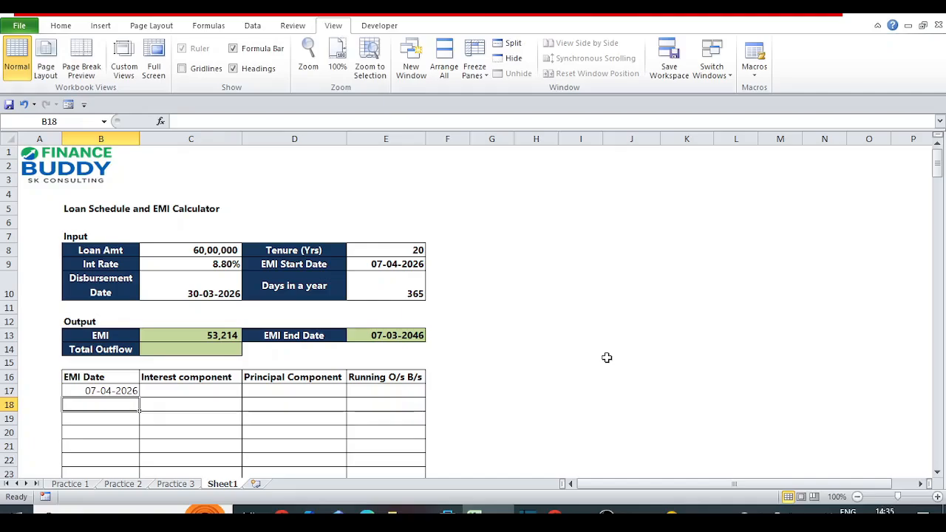
Calculate the second EMI date in B18 with the formula =EDATE(B17,1).
type("=edate(")
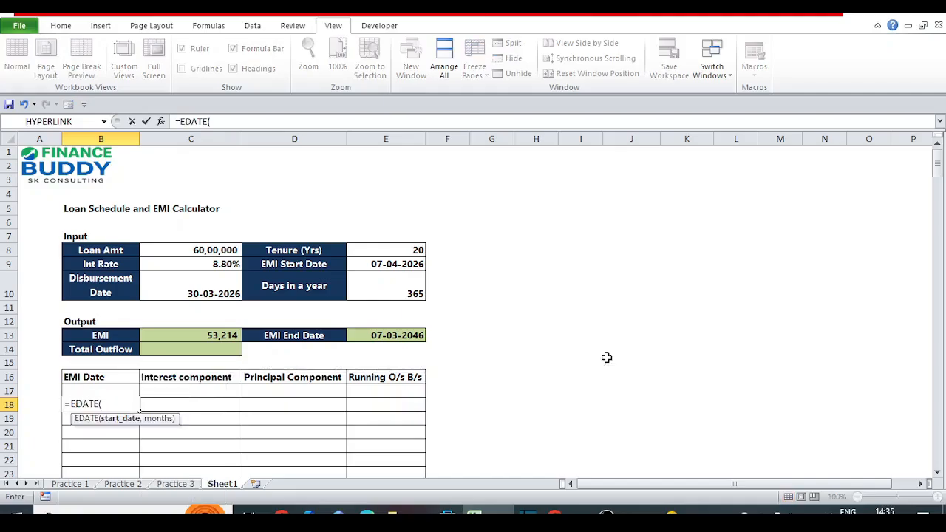
key("Up")
type(",1)")
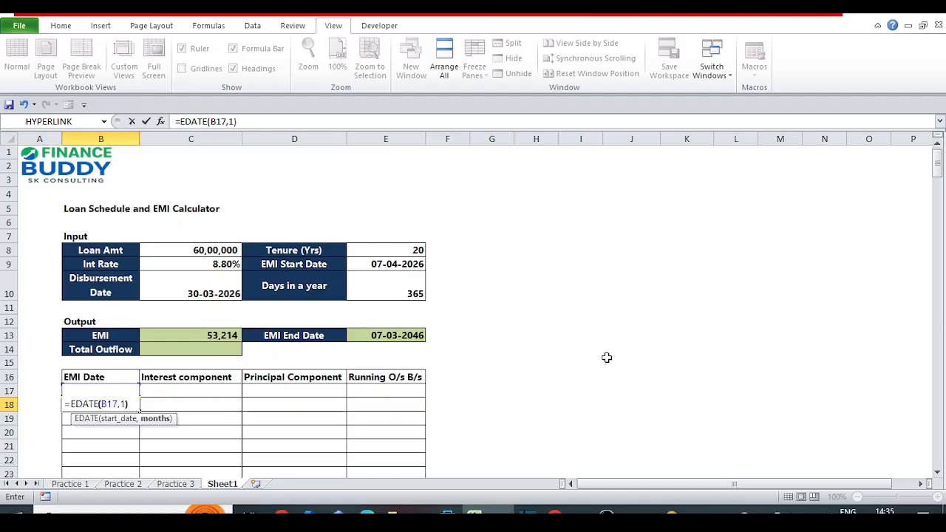
key("Return")
key("Up")
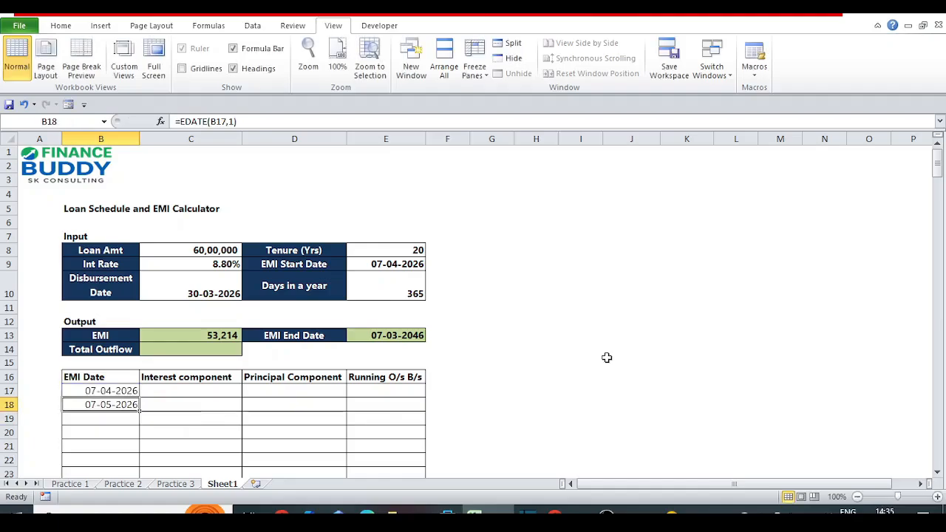
Wrap the B18 date formula in IFERROR with an empty text fallback, making it =IFERROR(EDATE(B17,1),"").
key("F2")
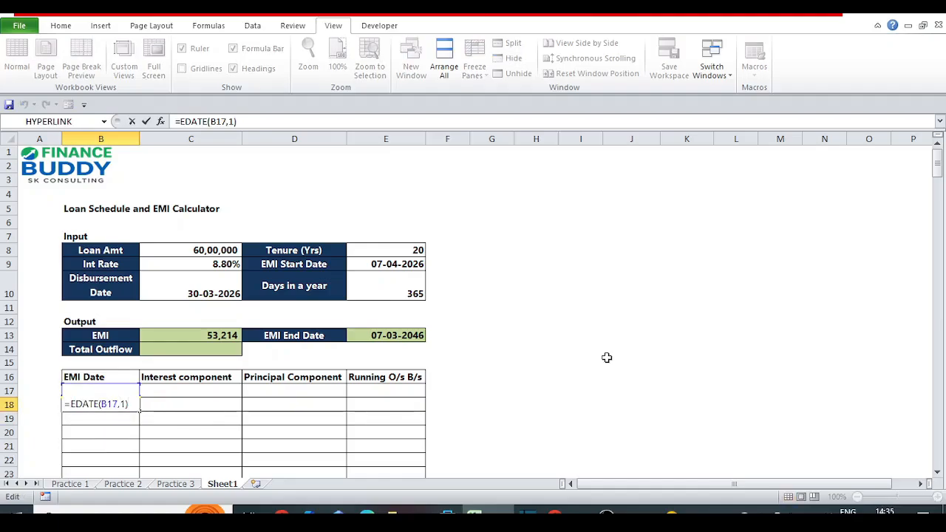
key("Home")
key("Right")
type("if")
key("Down")
key("Tab")
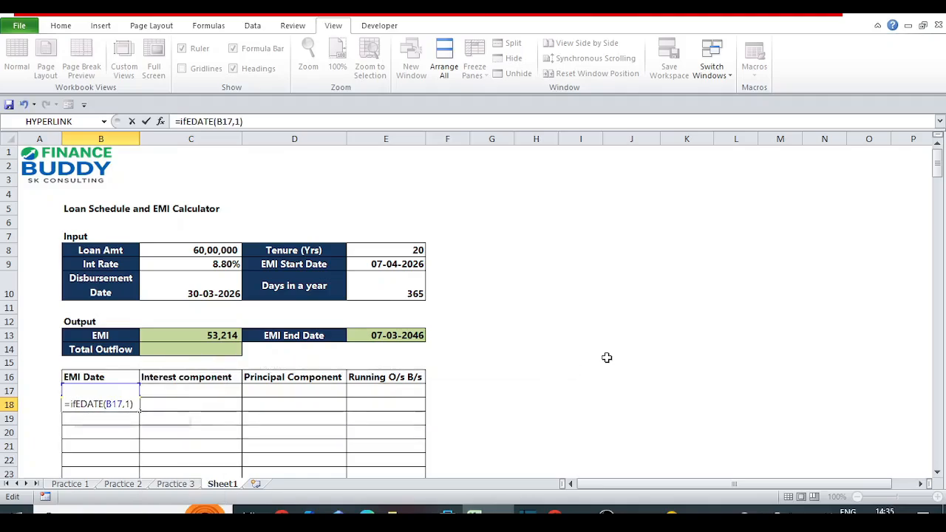
type(",")
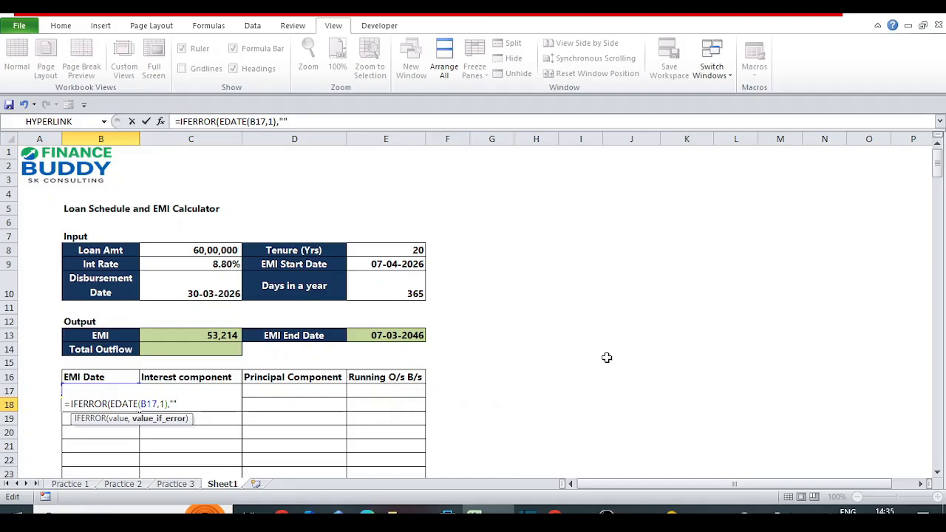
key("Return")
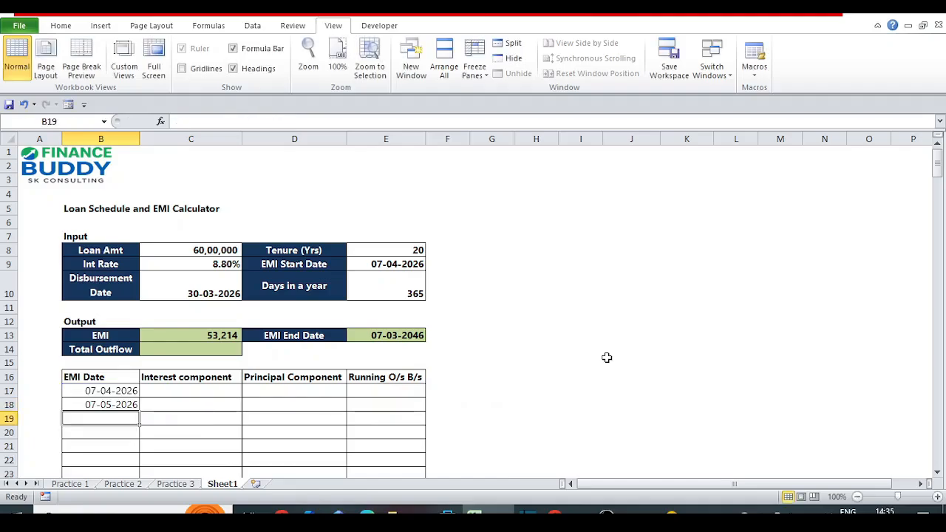
key("Up")
key("F2")
key("Escape")
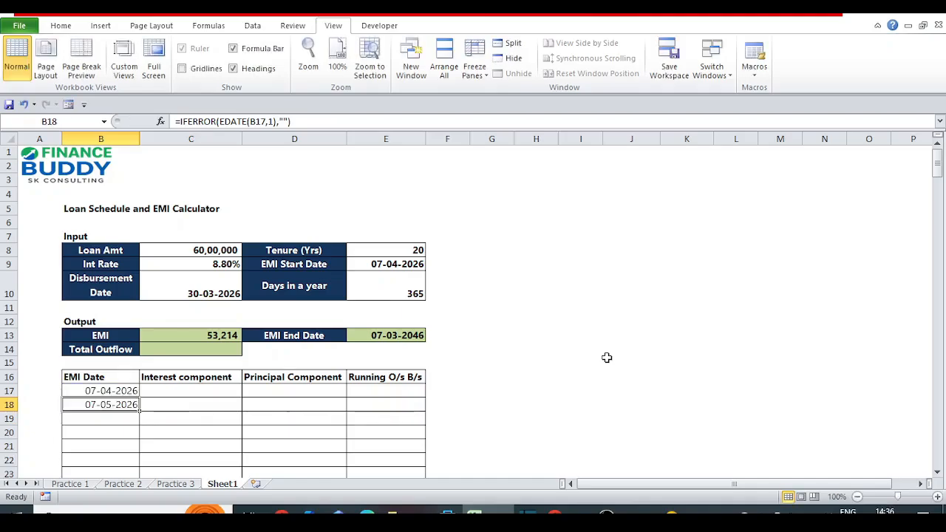
Copy the EMI date formula from B18 down the EMI Date column to B94.
key("ctrl+c")
key("Down")
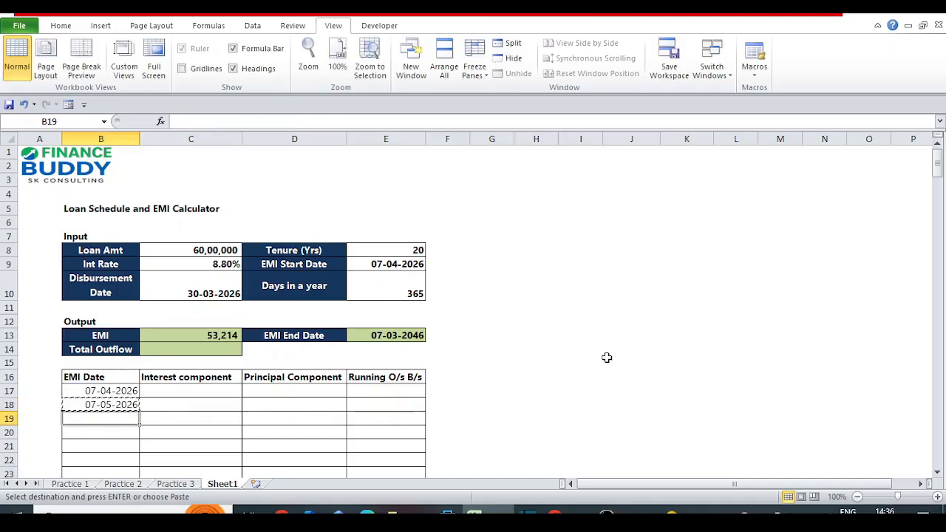
key("shift+Down")
key("shift+Down")
key("shift+Down")
key("shift+Down")
key("shift+Down")
key("shift+Down")
key("shift+Down")
key("shift+Down")
key("shift+Down")
key("shift+Down")
key("shift+Down")
key("shift+Down")
key("shift+Down")
key("shift+Down")
key("shift+Down")
key("shift+Down")
key("shift+Down")
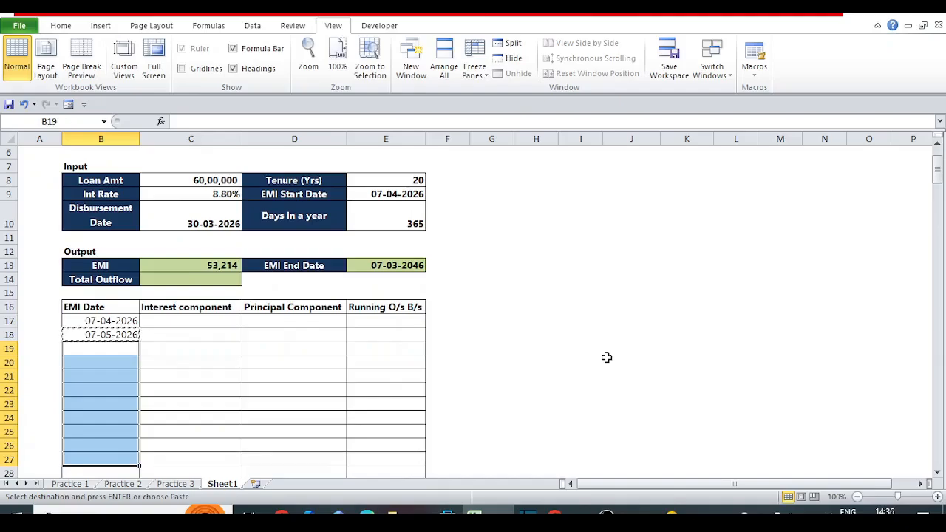
key("shift+Down")
key("shift+Down")
key("shift+Down")
key("shift+Down")
key("shift+Down")
key("shift+Down")
key("shift+Down")
key("shift+Down")
key("shift+Down")
key("shift+Down")
key("shift+Down")
key("shift+Down")
key("shift+Down")
key("shift+Down")
key("shift+Down")
key("shift+Down")
key("shift+Down")
key("shift+Down")
key("shift+Down")
key("shift+Down")
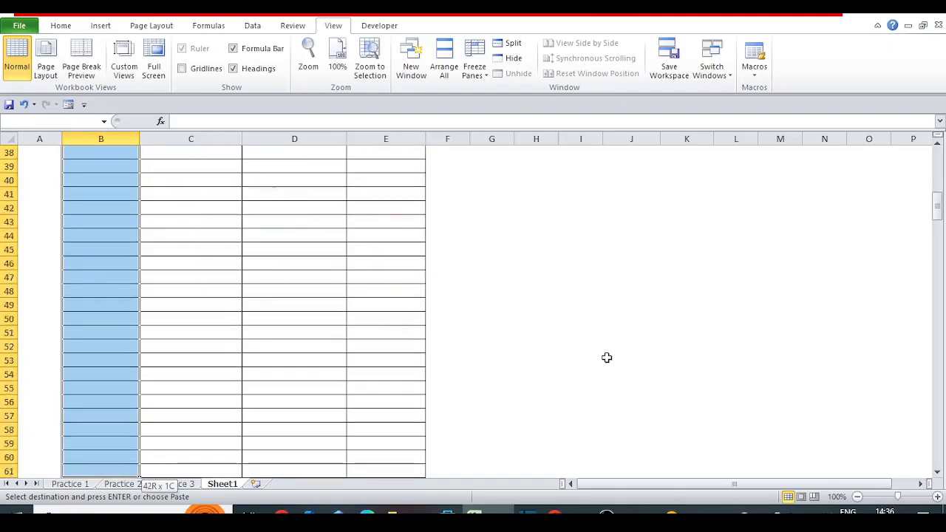
Copy the EMI date formula from B94 further down the column to B192.
key("shift+Down")
key("shift+Down")
key("shift+Down")
key("shift+Down")
key("shift+Down")
key("shift+Down")
key("shift+Down")
key("shift+Down")
key("shift+Down")
key("Return")
key("ctrl+Down")
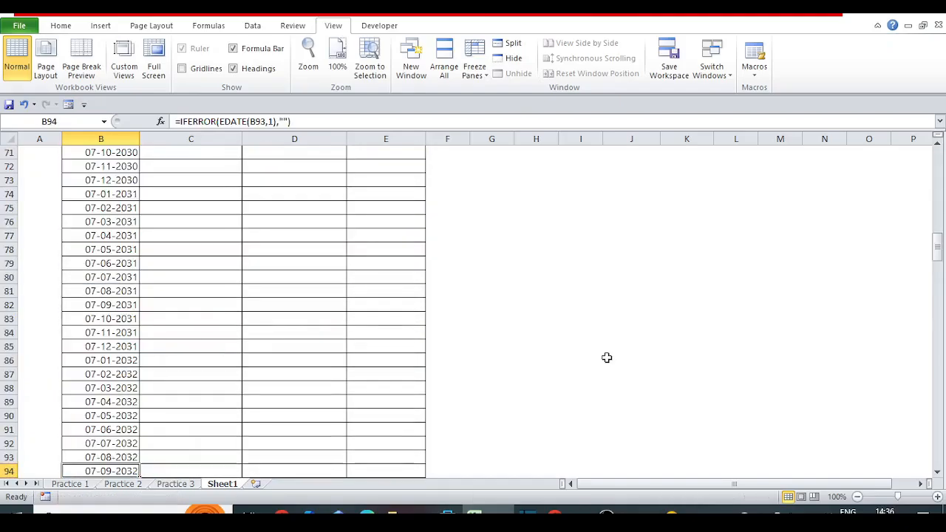
key("Down")
key("Down")
key("Down")
key("Down")
key("Down")
key("Down")
key("Down")
key("Down")
key("Down")
key("ctrl+Up")
key("ctrl+c")
key("Down")
key("shift+Down")
key("shift+Down")
key("shift+Down")
key("shift+Down")
key("shift+Down")
key("shift+Down")
key("shift+Down")
key("shift+Down")
key("shift+Down")
key("shift+Down")
key("shift+Down")
key("shift+Down")
key("shift+Down")
key("shift+Down")
key("shift+Down")
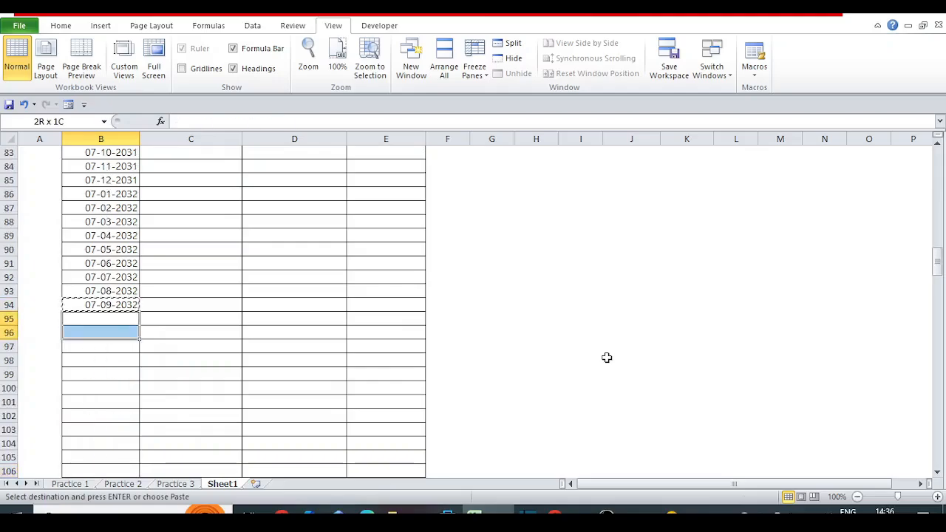
key("shift+Down")
key("shift+Down")
key("shift+Down")
key("shift+Down")
key("shift+Down")
key("shift+Down")
key("shift+Down")
key("shift+Down")
key("shift+Down")
key("shift+Down")
key("shift+Down")
key("shift+Down")
key("shift+Down")
key("shift+Down")
key("shift+Down")
key("shift+Down")
key("shift+Down")
key("shift+Down")
key("shift+Down")
key("shift+Down")
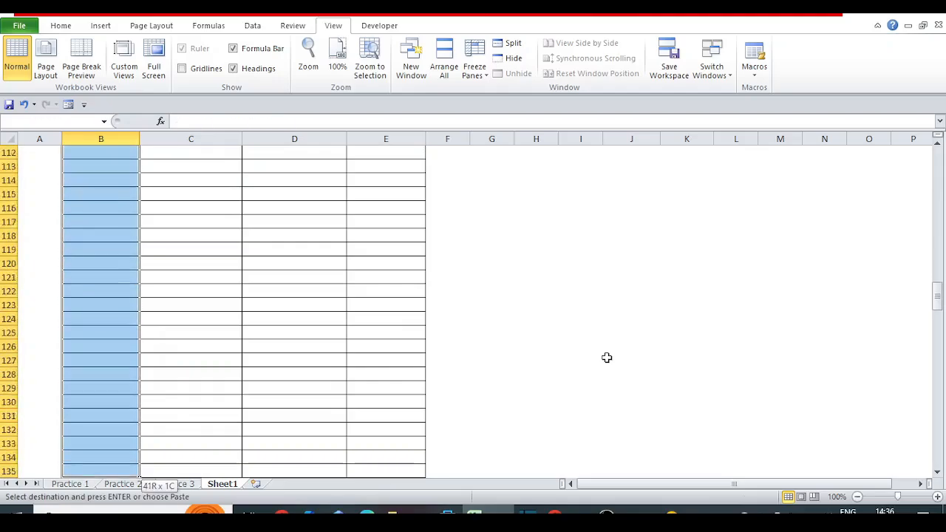
Copy the EMI date formula from B192 down to the last bordered schedule row, B265.
key("shift+Down")
key("shift+Down")
key("shift+Down")
key("shift+Down")
key("shift+Down")
key("shift+Down")
key("shift+Down")
key("shift+Down")
key("shift+Down")
key("shift+Down")
key("shift+Down")
key("shift+Down")
key("shift+Down")
key("shift+Down")
key("shift+Down")
key("shift+Down")
key("shift+Down")
key("shift+Down")
key("shift+Down")
key("shift+Down")
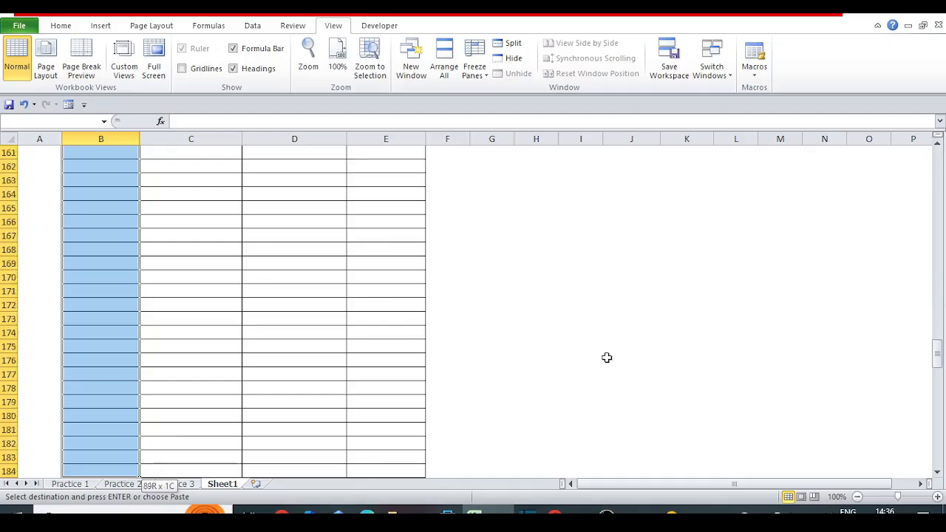
key("Return")
key("ctrl+Down")
key("ctrl+c")
key("Down")
key("shift+Down")
key("shift+Down")
key("shift+Down")
key("shift+Down")
key("shift+Down")
key("shift+Down")
key("shift+Down")
key("shift+Down")
key("shift+Down")
key("shift+Down")
key("shift+Down")
key("shift+Down")
key("shift+Down")
key("shift+Down")
key("shift+Down")
key("shift+Down")
key("shift+Down")
key("shift+Down")
key("shift+Down")
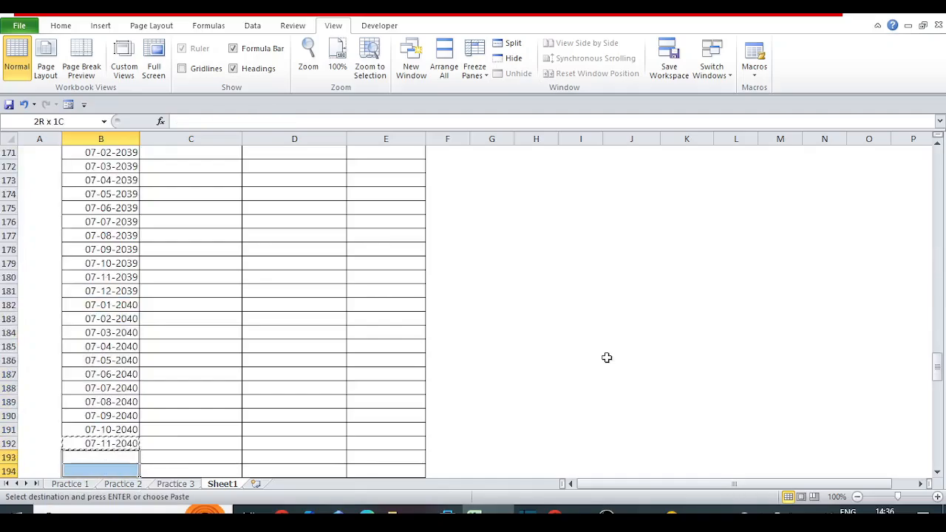
key("shift+Down")
key("shift+Down")
key("shift+Down")
key("shift+Down")
key("shift+Down")
key("shift+Down")
key("shift+Down")
key("shift+Down")
key("shift+Down")
key("shift+Down")
key("shift+Down")
key("shift+Down")
key("shift+Down")
key("shift+Down")
key("shift+Down")
key("shift+Down")
key("shift+Down")
key("shift+Down")
key("shift+Down")
key("shift+Down")
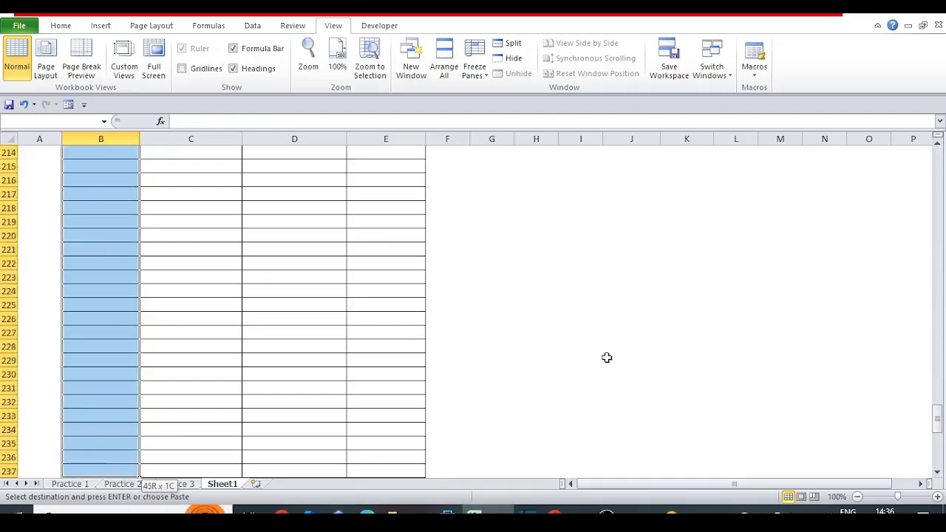
key("shift+Down")
key("shift+Down")
key("shift+Down")
key("shift+Down")
key("shift+Down")
key("shift+Down")
key("shift+Down")
key("shift+Up")
key("shift+Up")
key("shift+Up")
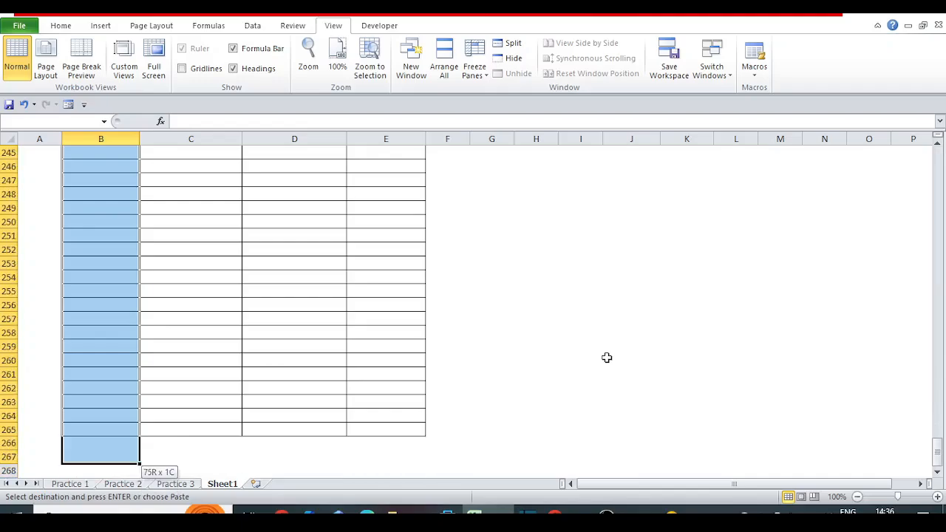
key("Return")
key("ctrl+Down")
key("Down")
key("Down")
key("Down")
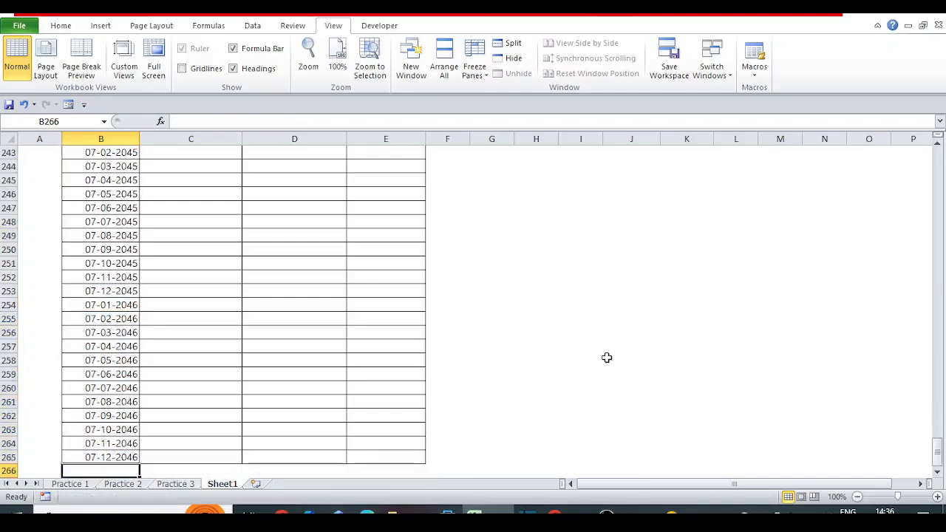
key("ctrl+Up")
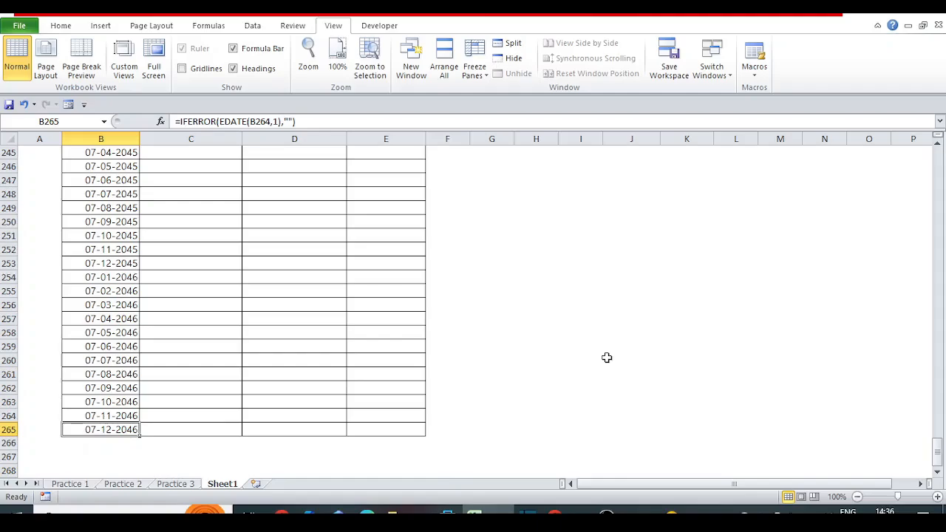
Return to the start of the schedule and review the arguments of the IFERROR date formula in B18.
key("ctrl+Up")
key("ctrl+Up")
key("ctrl+Up")
key("ctrl+Up")
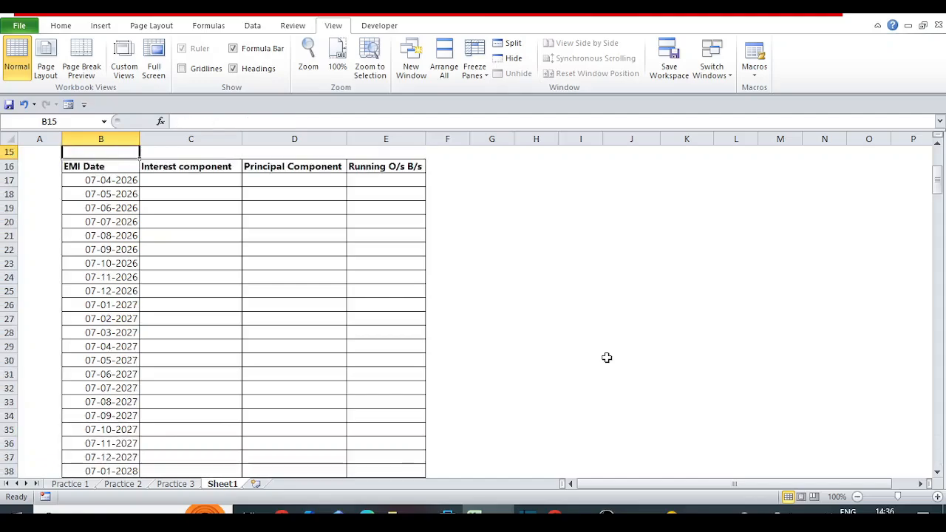
key("Down")
key("Down")
key("Down")
key("Down")
key("Down")
key("Down")
key("Down")
key("Down")
key("Down")
key("Down")
key("Down")
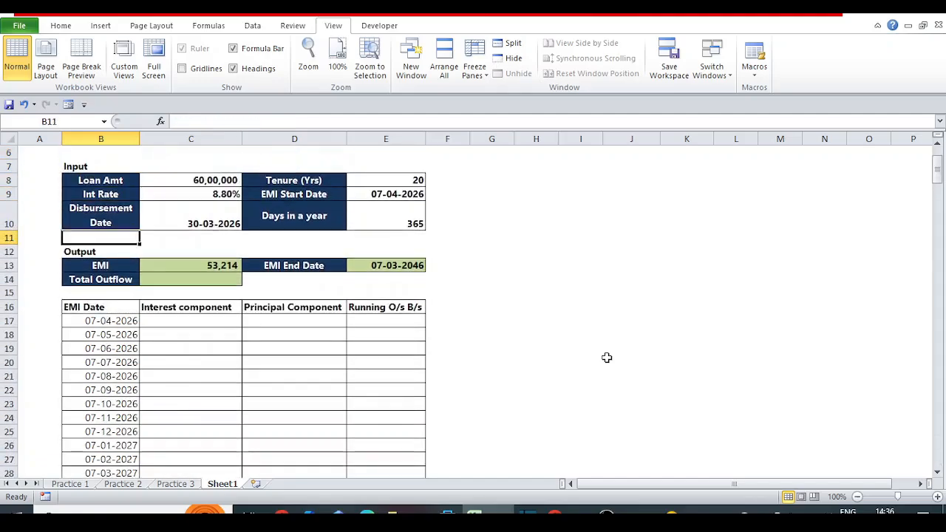
key("F2")
key("Left")
key("Left")
key("Left")
key("Left")
key("Left")
key("Left")
key("Left")
key("Left")
key("Left")
key("Left")
key("Left")
key("Left")
key("Left")
key("Left")
key("Left")
key("Left")
key("Left")
key("Left")
key("Left")
key("Left")
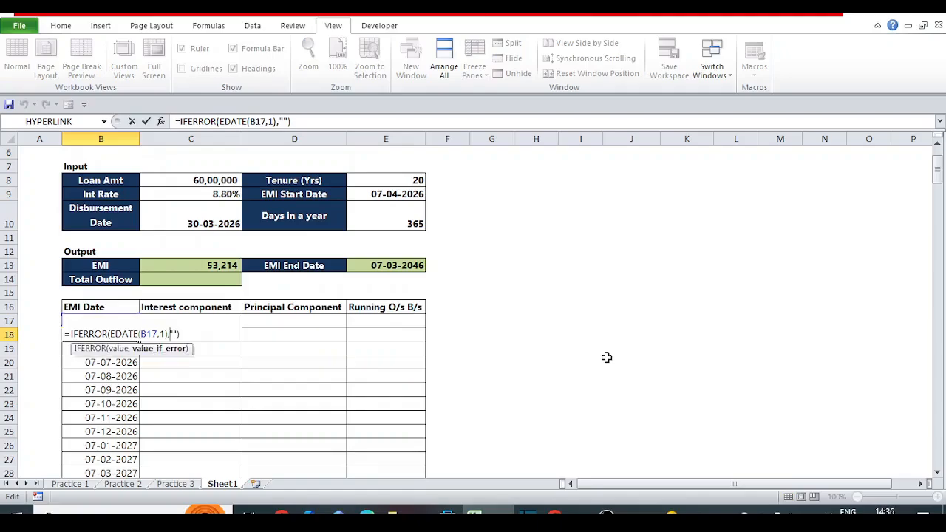
key("Right")
key("Right")
key("Right")
key("Right")
key("Right")
key("Right")
key("Right")
key("Right")
key("Escape")
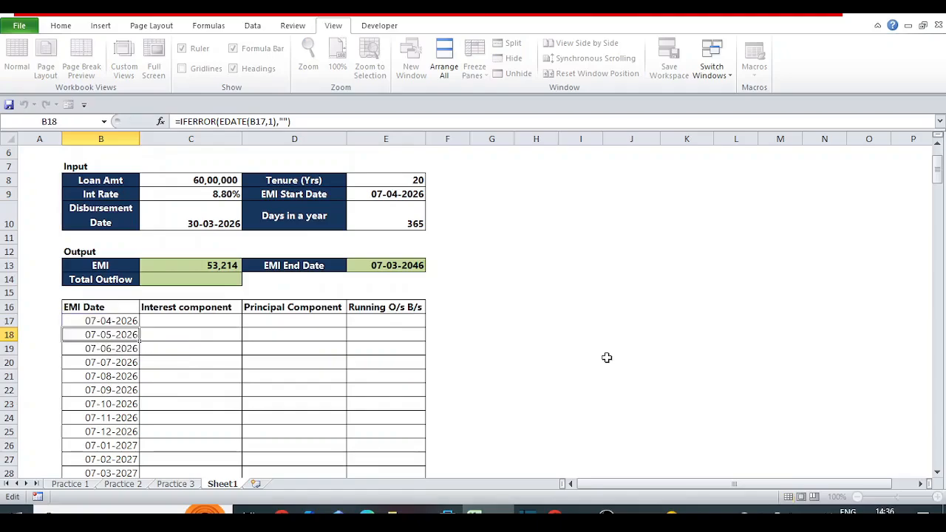
Copy the EMI date formula from B265 down through the last row of the sheet in column B.
key("ctrl+Down")
key("Down")
key("Down")
key("Down")
key("Up")
key("Up")
key("Up")
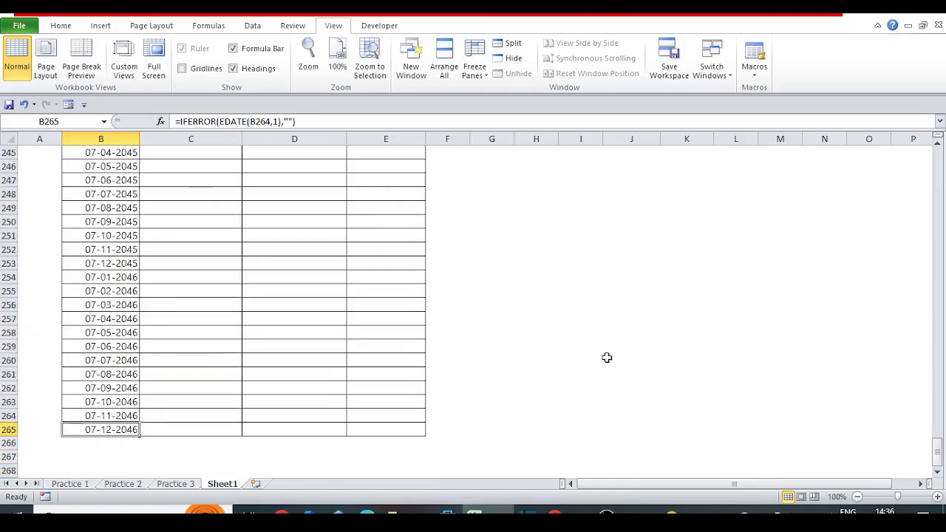
key("Down")
key("Down")
key("Down")
key("Down")
key("Down")
key("Down")
key("Down")
key("Down")
key("Down")
key("Down")
key("Down")
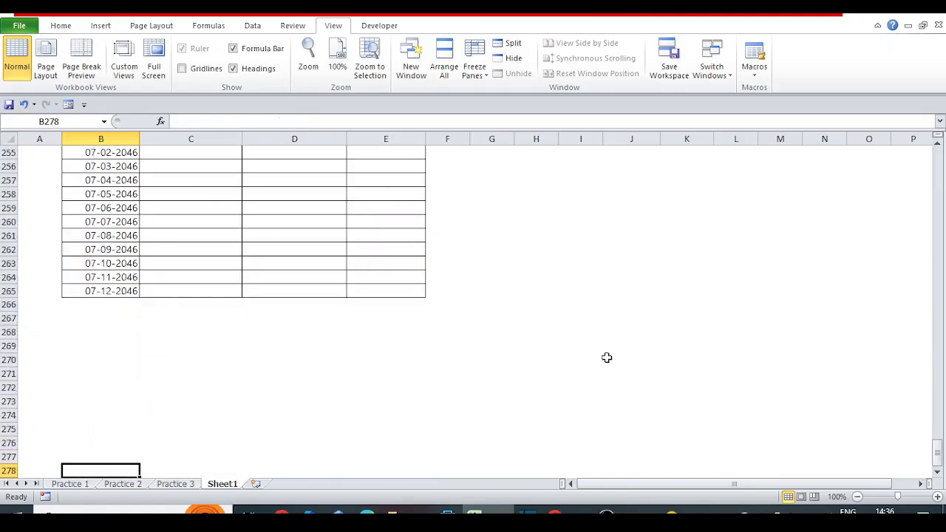
key("ctrl+Up")
key("ctrl+c")
key("ctrl+shift+Down")
key("ctrl+v")
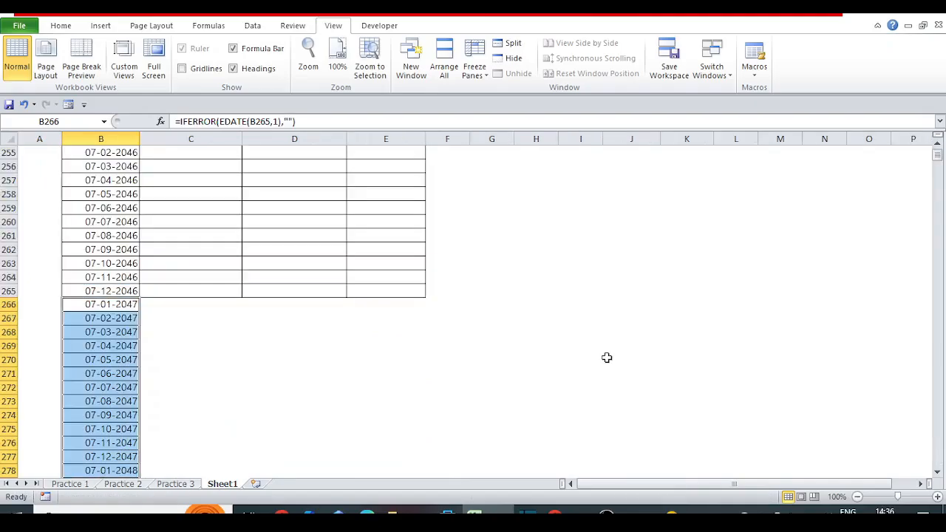
Inspect the extended EMI Date column at the sheet's last row, at the schedule's start and several thousand rows down.
key("ctrl+Down")
key("Left")
key("Right")
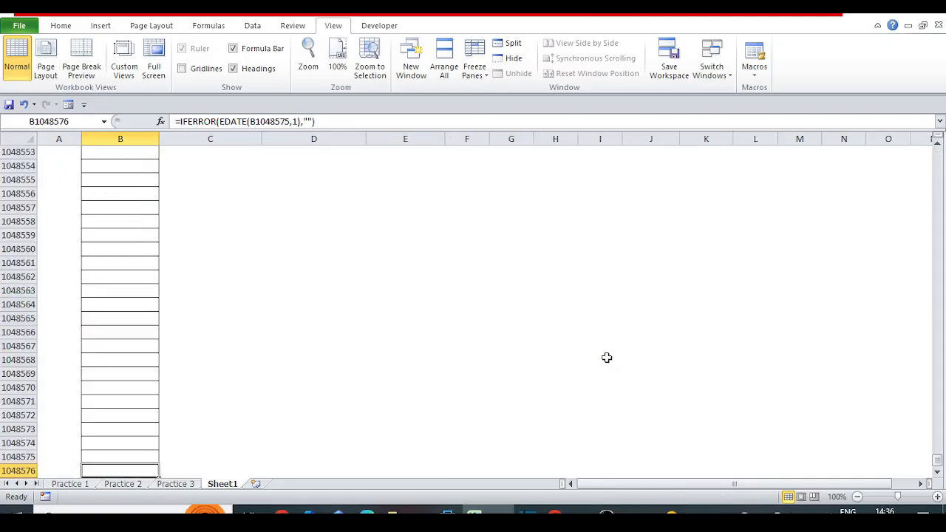
key("ctrl+Up")
key("Down")
key("Left")
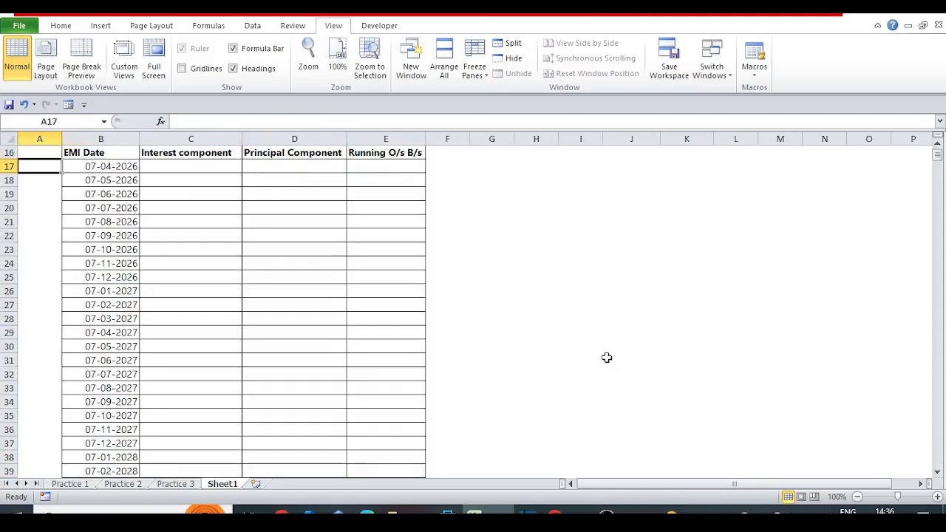
key("Right")
key("Right")
key("Down")
key("Down")
key("Down")
key("Down")
key("Down")
key("Down")
key("Down")
key("Down")
key("Down")
key("Down")
key("Down")
key("Down")
key("Down")
key("Down")
key("Down")
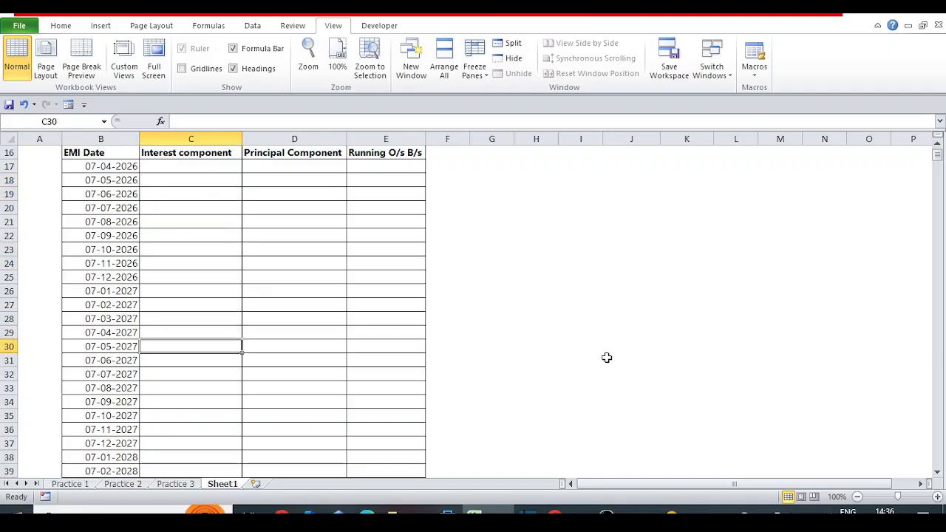
mouse_move(937, 161)
left_mouse_down()
mouse_move(939, 187)
mouse_move(941, 160)
left_mouse_up()
left_click(238, 205)
key("Up")
key("Up")
key("Up")
key("Up")
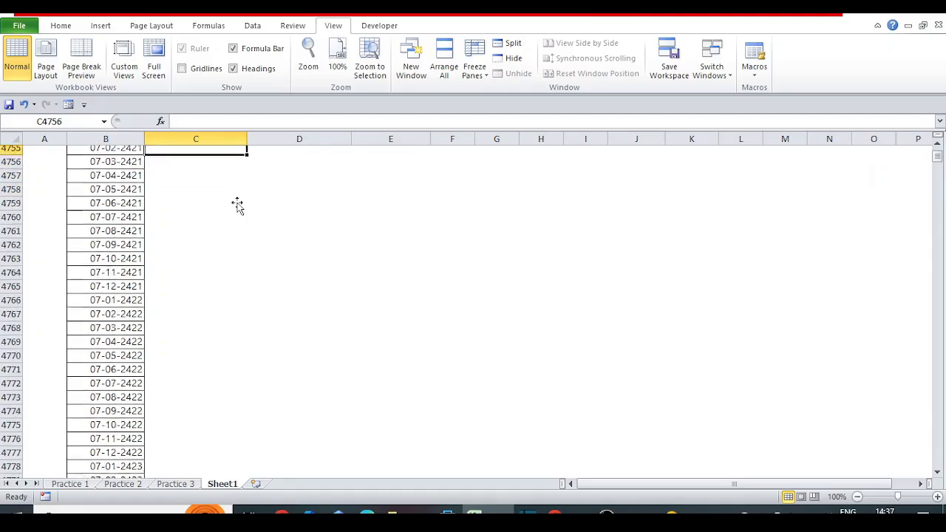
Review the EMI Date column from the schedule's start down to the bordered rows beyond the EMI end date.
key("Up")
key("Up")
key("Up")
key("Up")
key("Up")
key("Up")
key("Up")
key("Up")
key("Up")
key("Up")
key("Up")
key("Up")
key("Up")
key("Up")
key("Up")
key("Up")
key("Up")
key("Up")
key("Up")
key("Up")
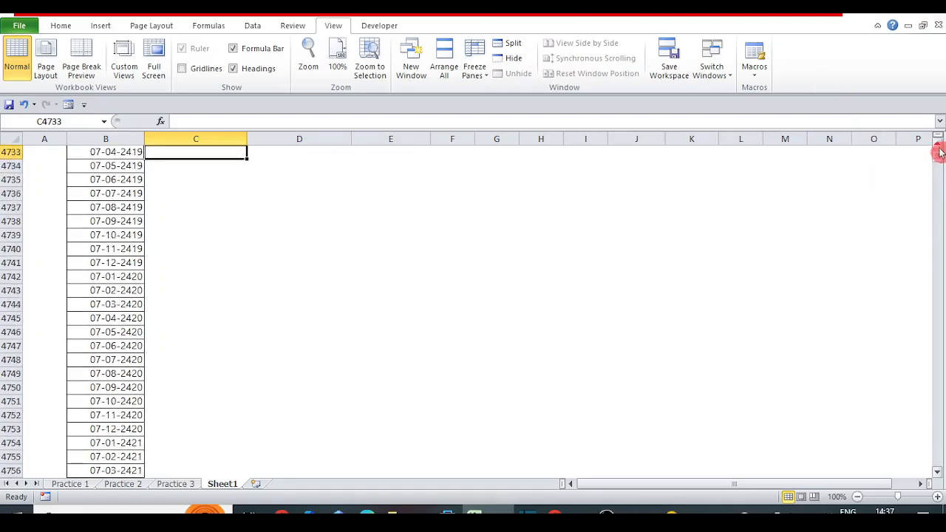
left_click(938, 146)
left_click(939, 145)
left_click_drag(939, 155, 941, 145)
left_click(236, 414)
key("Down")
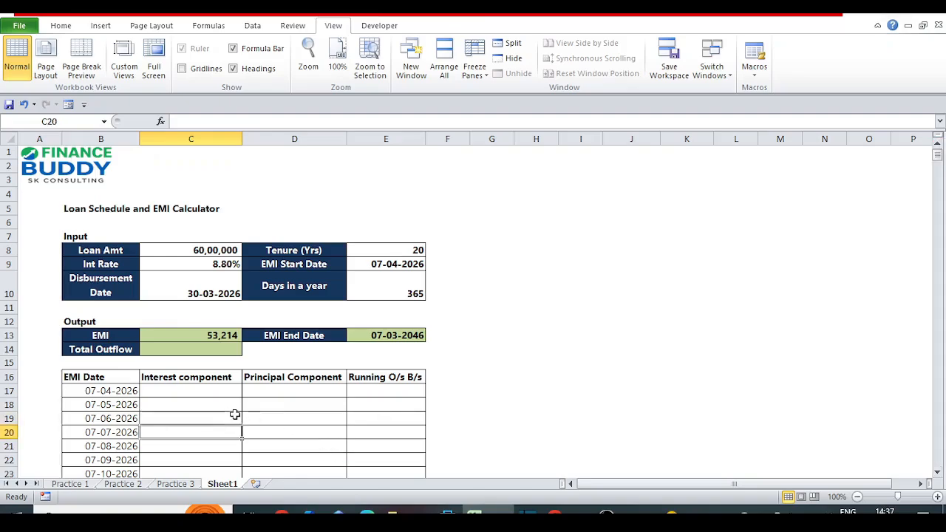
key("Down")
key("Down")
key("Down")
key("Down")
key("Down")
key("Down")
key("Down")
key("Down")
key("Down")
key("Down")
key("Down")
key("Down")
key("Down")
key("Down")
key("Down")
key("Down")
key("Down")
key("Down")
key("Down")
key("Down")
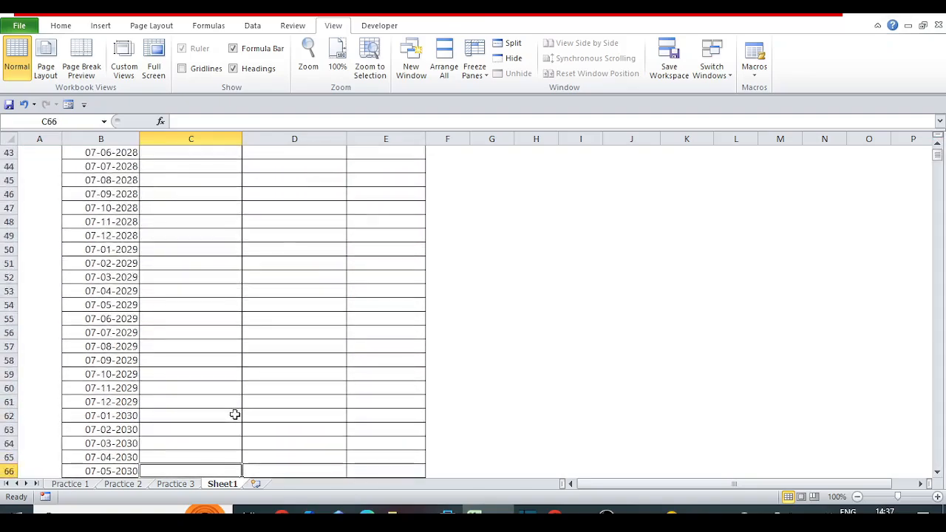
key("Down")
key("Down")
key("Down")
key("Down")
key("Down")
key("Down")
key("Down")
key("Down")
key("Down")
key("Down")
key("Down")
key("Down")
key("Down")
key("Down")
key("Down")
key("Down")
key("Down")
key("Down")
key("Down")
key("Down")
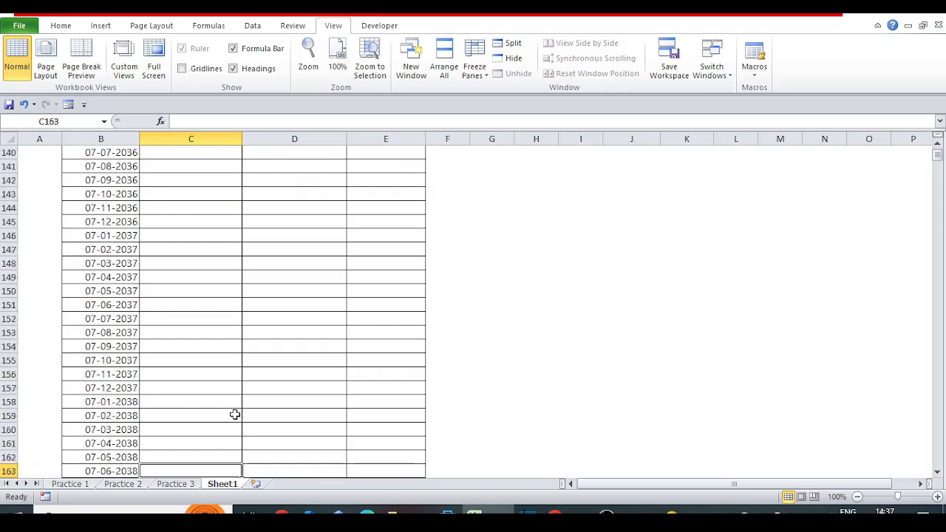
key("Down")
key("Down")
key("Down")
key("Down")
key("Down")
key("Down")
key("Down")
key("Down")
key("Down")
key("Down")
key("Down")
key("Down")
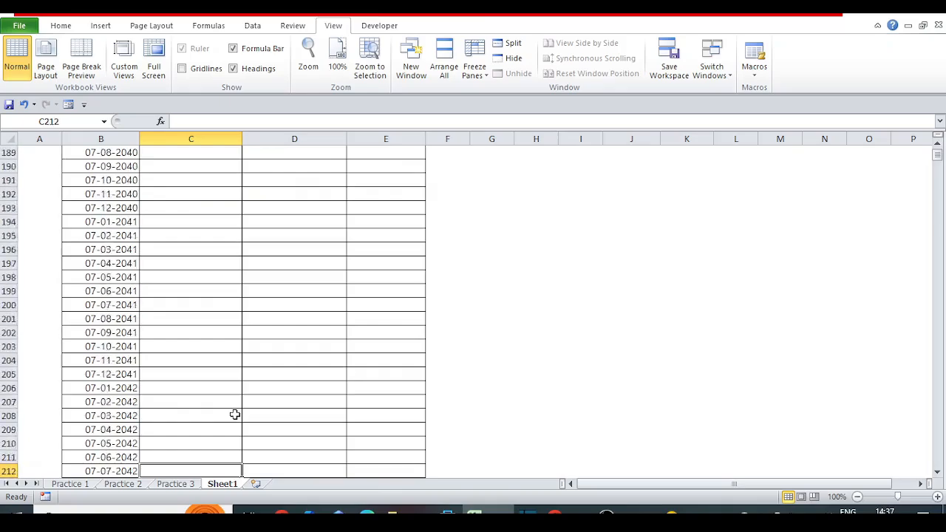
key("Down")
key("Down")
key("Down")
key("Down")
key("Down")
key("Down")
key("Down")
key("Down")
key("Down")
key("Down")
key("Down")
key("Down")
key("Down")
key("Down")
key("Down")
key("Down")
key("Down")
key("Down")
key("Down")
key("Down")
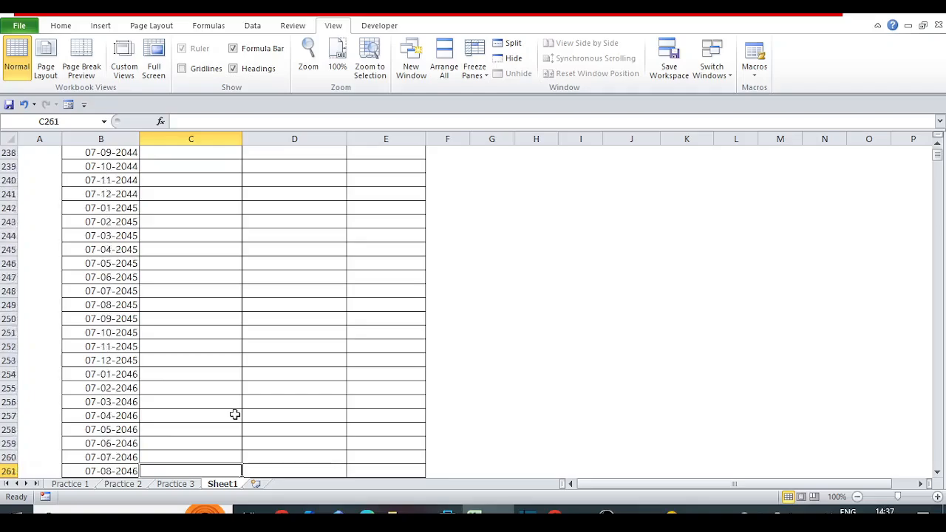
Delete all rows from row 266 down to the end of the sheet, below the bordered schedule.
key("Up")
key("Up")
key("Up")
key("Up")
key("Up")
key("Up")
key("Up")
key("Up")
key("Up")
key("Up")
key("Up")
key("Up")
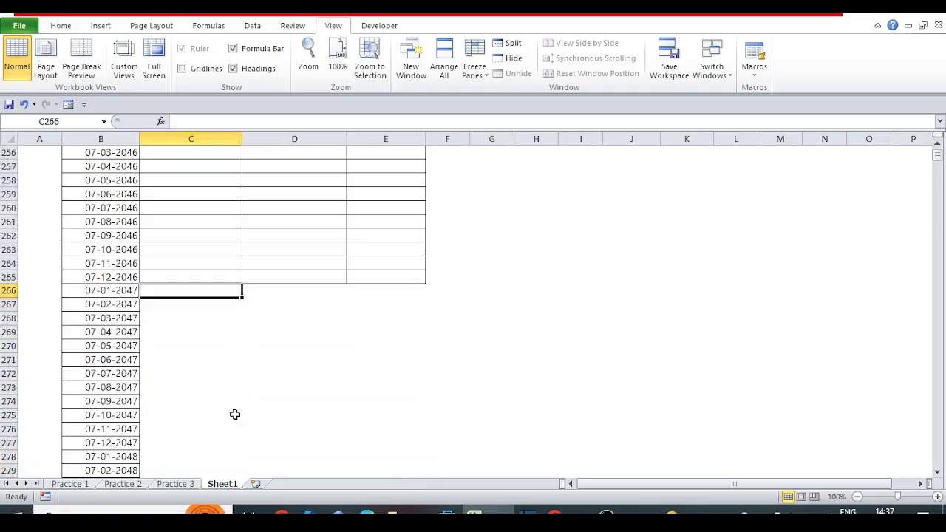
key("shift+space")
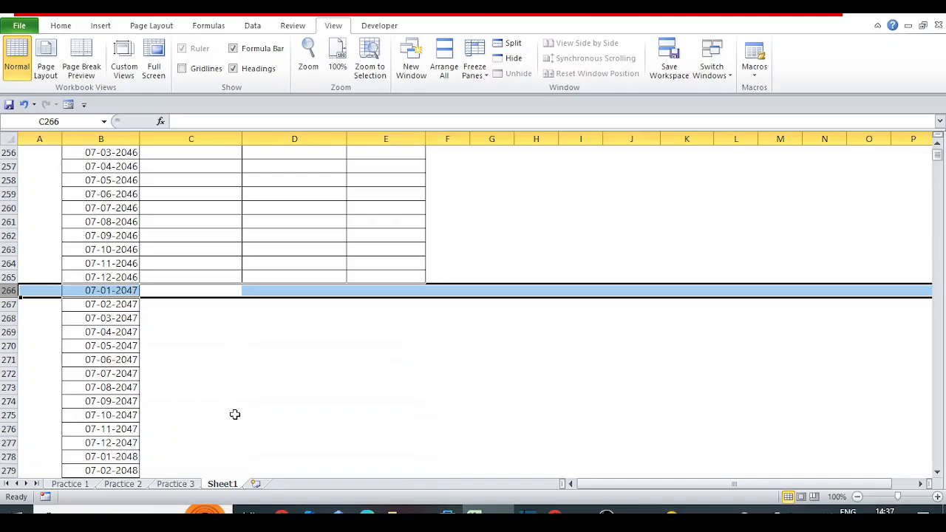
key("ctrl+shift+Down")
key("ctrl+minus")
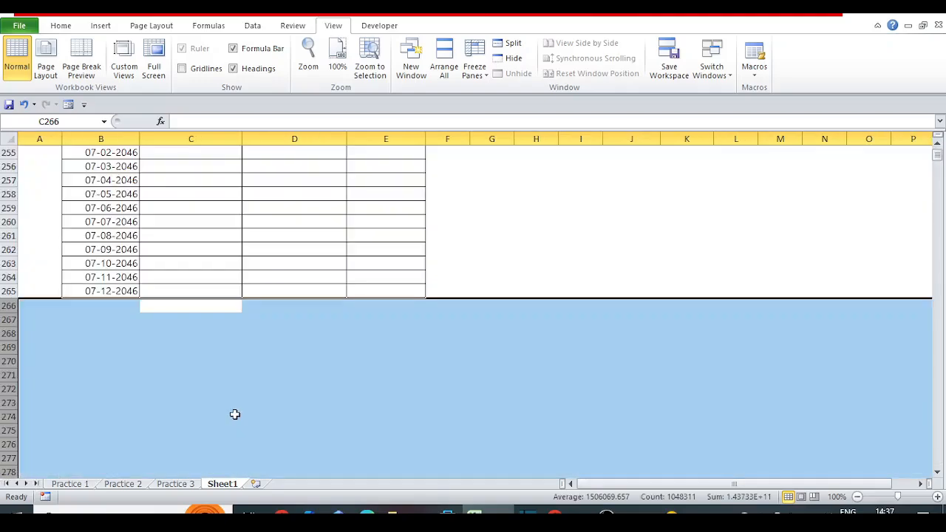
Return to the schedule's start and insert an IF function before EDATE inside the IFERROR formula in B18.
key("Up")
key("Left")
key("ctrl+Up")
key("Up")
key("Up")
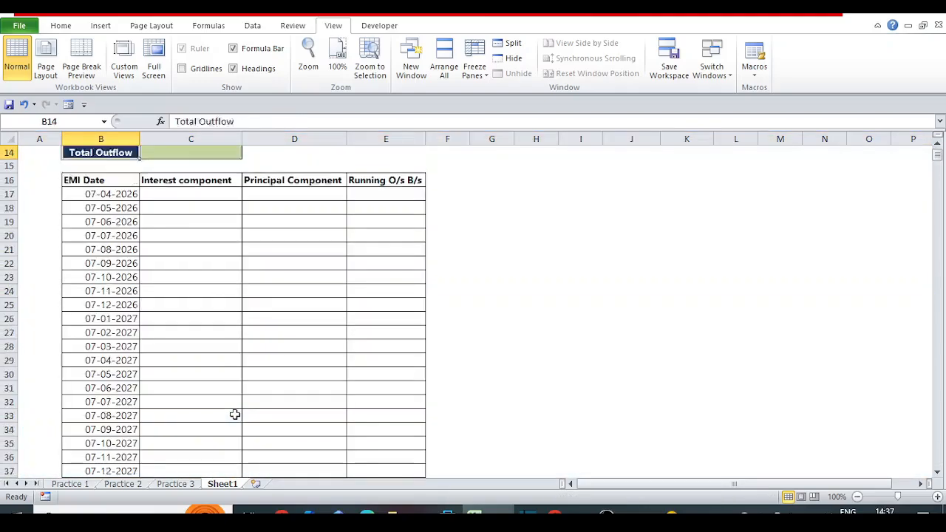
key("ctrl+Home")
left_click(122, 392)
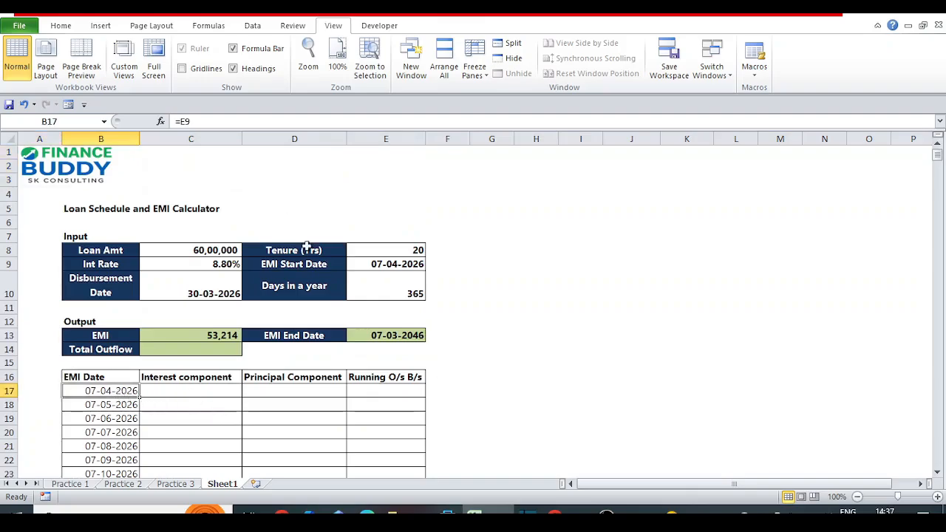
key("Down")
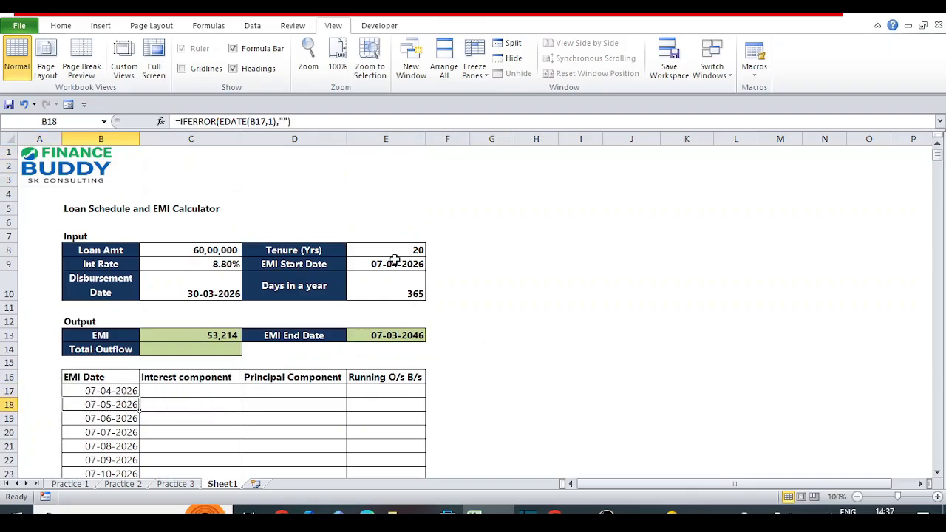
left_click(216, 121)
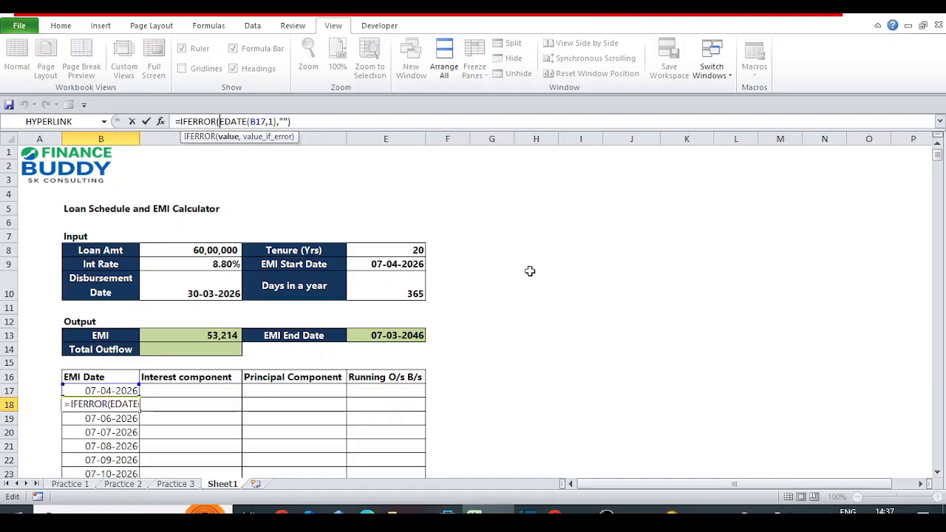
type("IF(")
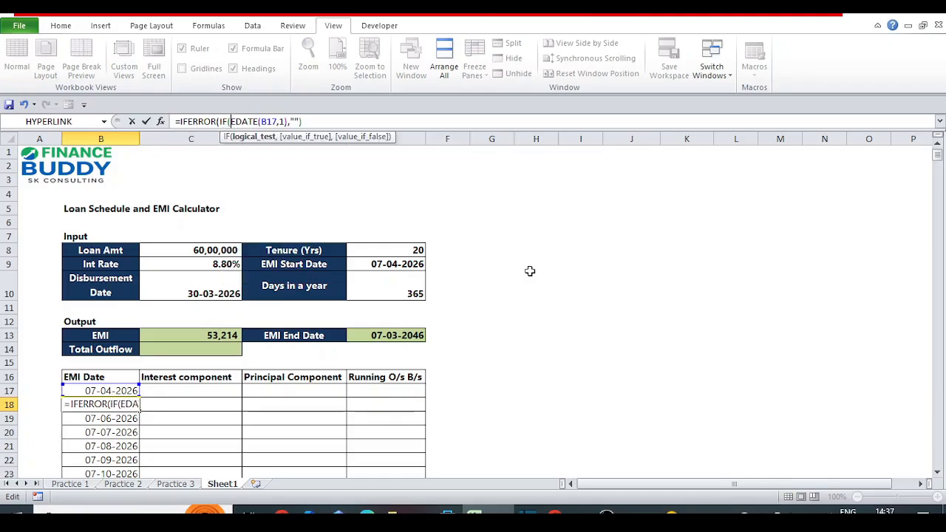
Complete the IF logical test in B18 as EDATE(B17,1)<=E13, comparing the next EMI date with the EMI end date.
key("Right")
key("Right")
key("Right")
key("Right")
key("Right")
key("Right")
key("Right")
key("Right")
key("Right")
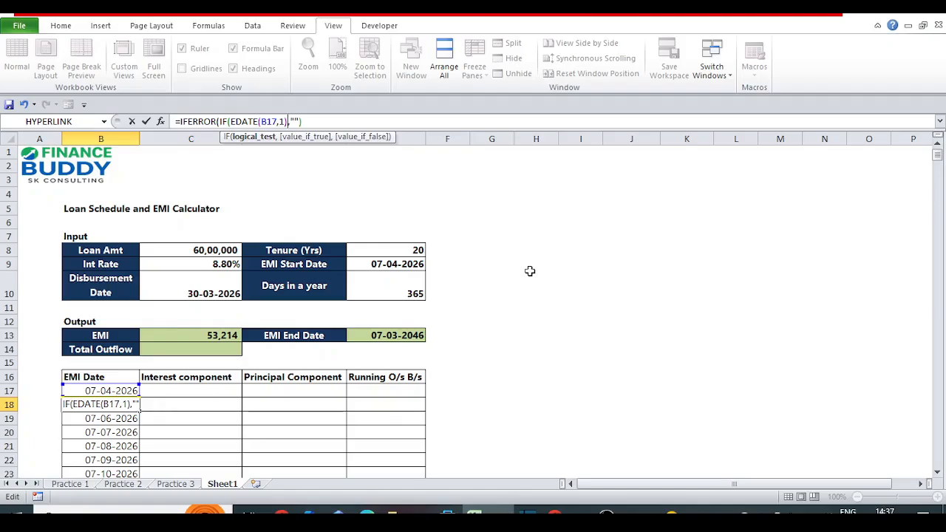
key("shift+Left")
key("shift+Left")
key("shift+Left")
key("shift+Left")
key("shift+Left")
key("shift+Left")
key("shift+Left")
key("shift+Left")
key("shift+Left")
key("shift+Left")
key("shift+Left")
key("shift+Left")
key("Right")
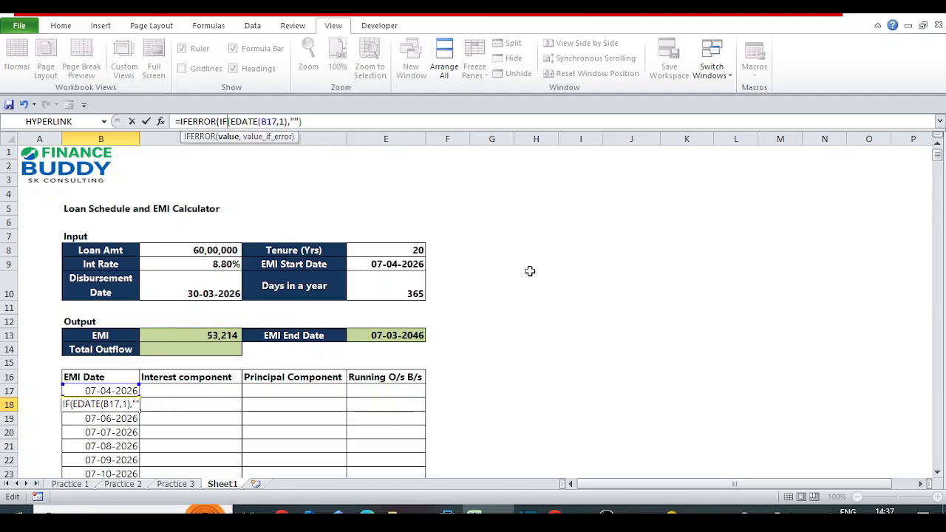
key("shift+Right")
key("shift+Right")
key("shift+Right")
key("shift+Right")
key("shift+Right")
key("shift+Right")
key("shift+Right")
key("shift+Right")
key("shift+Right")
key("shift+Right")
key("shift+Right")
key("shift+Right")
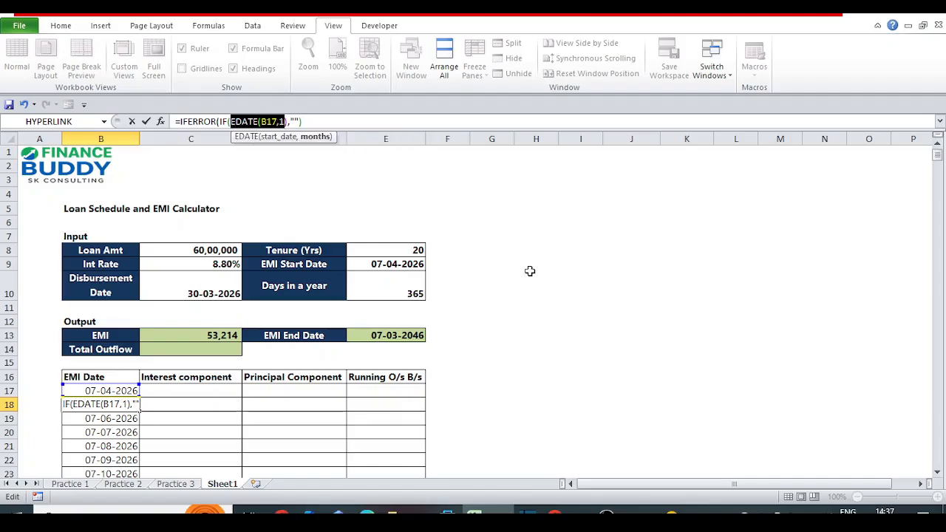
key("Right")
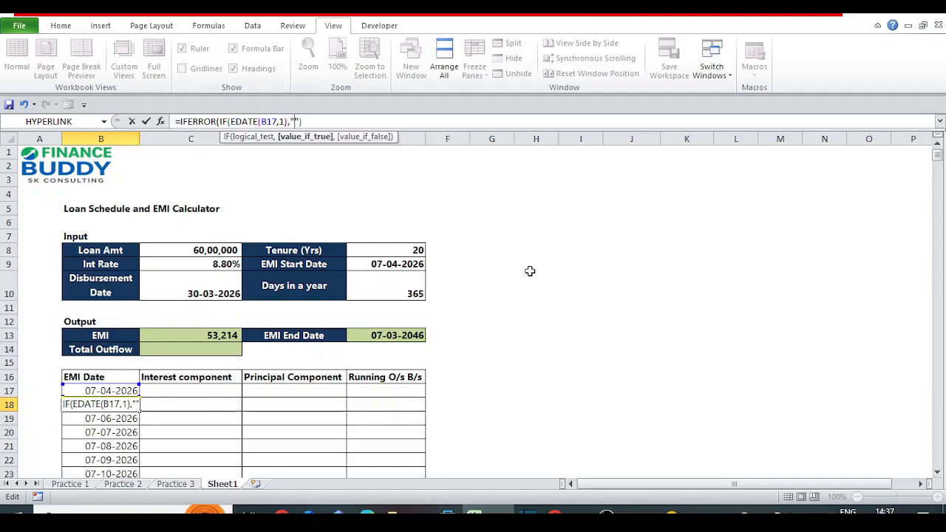
key("Left")
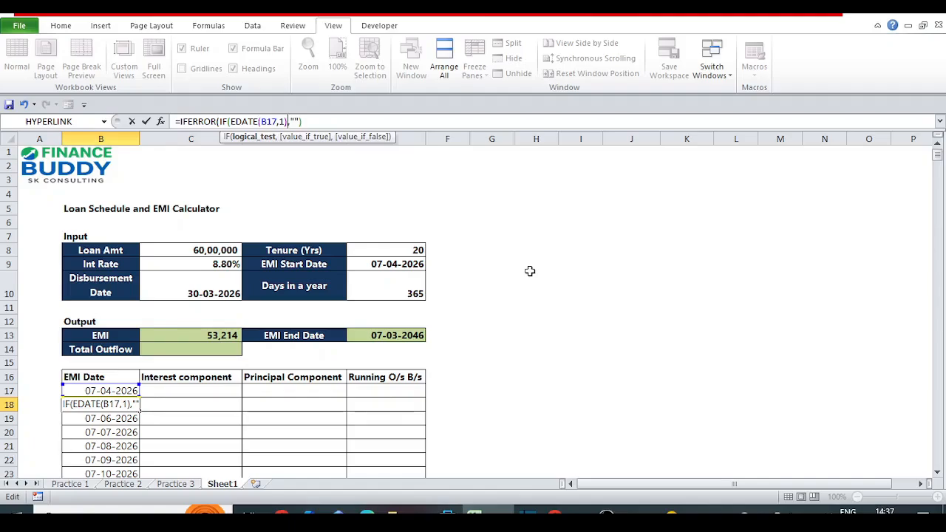
type("<=")
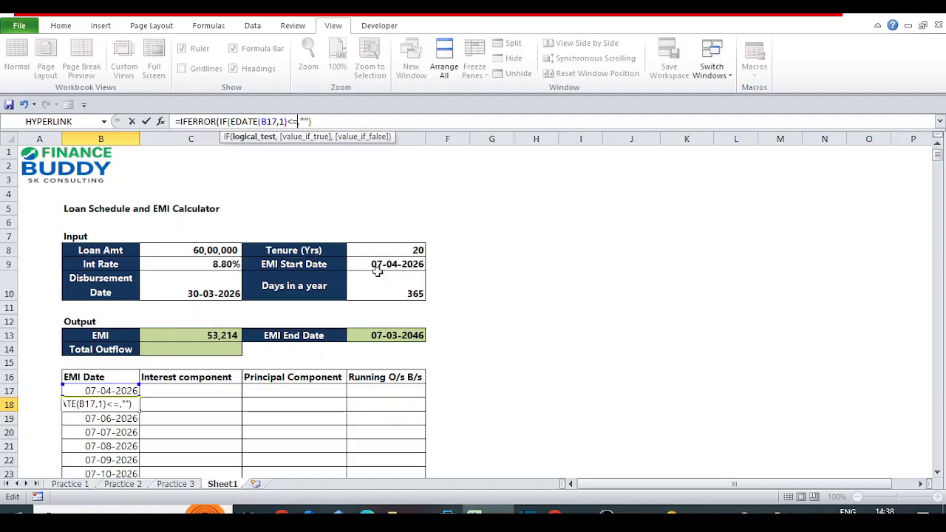
left_click(378, 335)
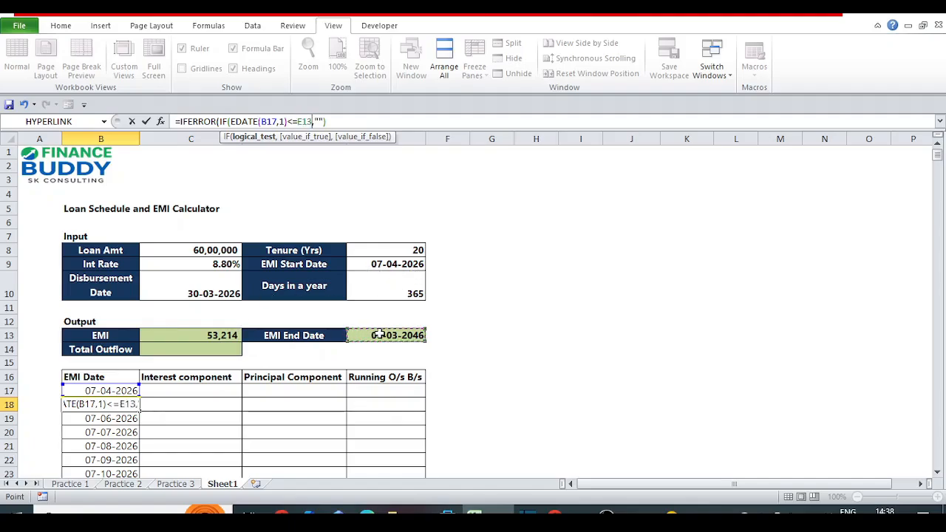
type(",")
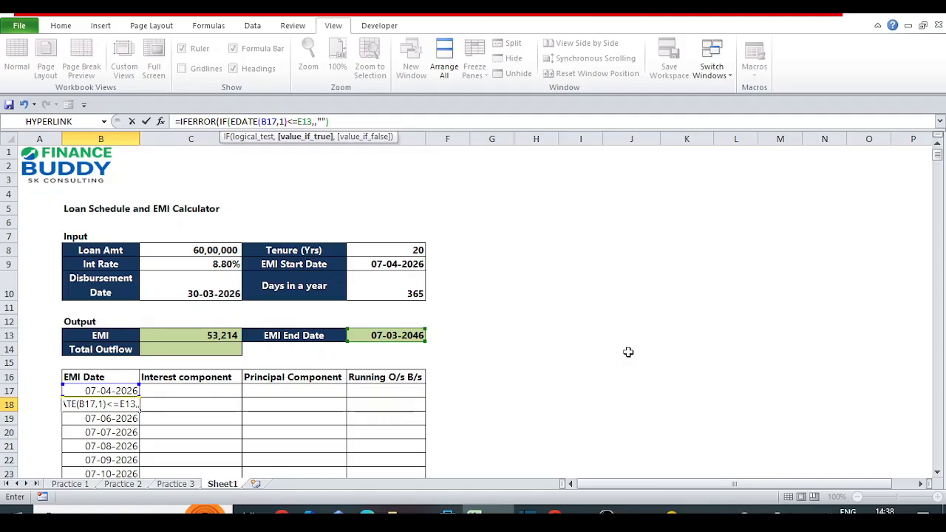
Reuse the EDATE(B17,1) expression as the IF function's value-if-true argument in B18, preceded by an opening parenthesis.
key("Down")
key("BackSpace")
key("BackSpace")
key("BackSpace")
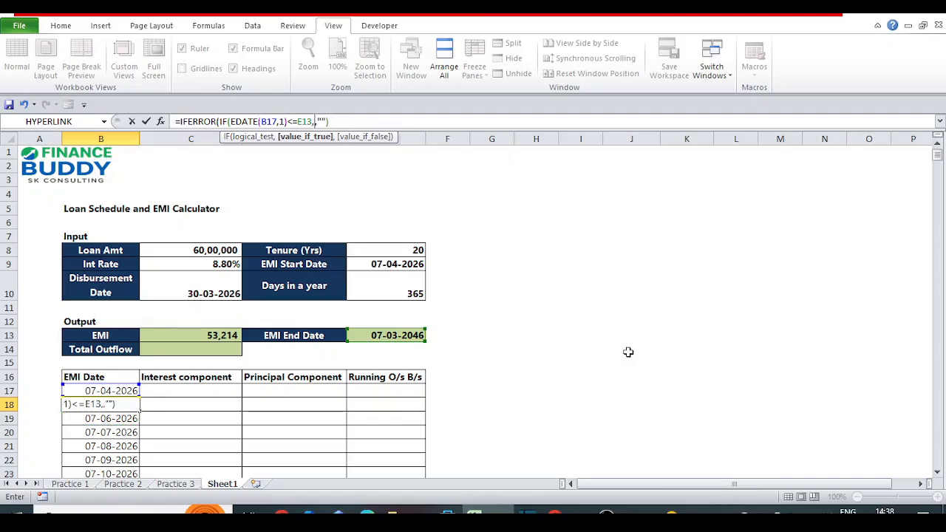
left_click(233, 122)
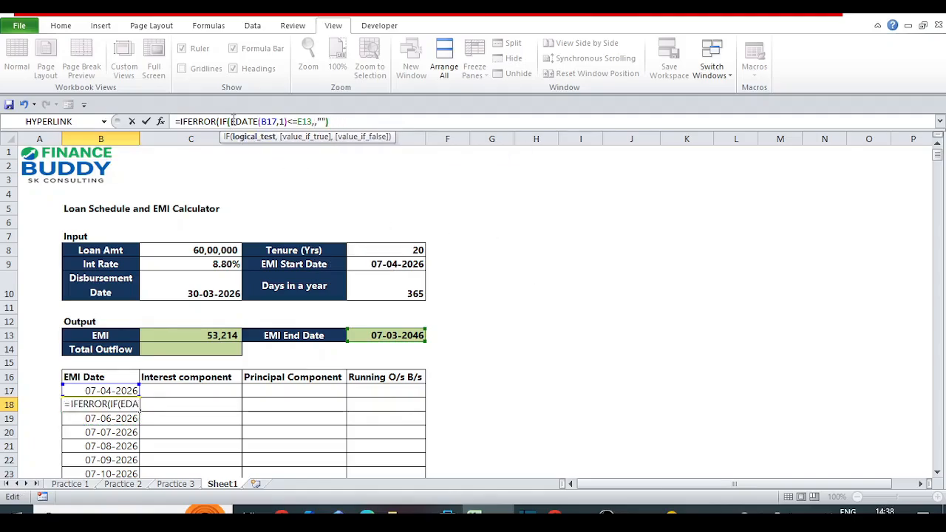
key("shift+Right")
key("shift+Right")
key("shift+Right")
key("shift+Right")
key("shift+Right")
key("shift+Right")
key("shift+Right")
key("shift+Right")
key("shift+Right")
key("shift+Right")
key("shift+Right")
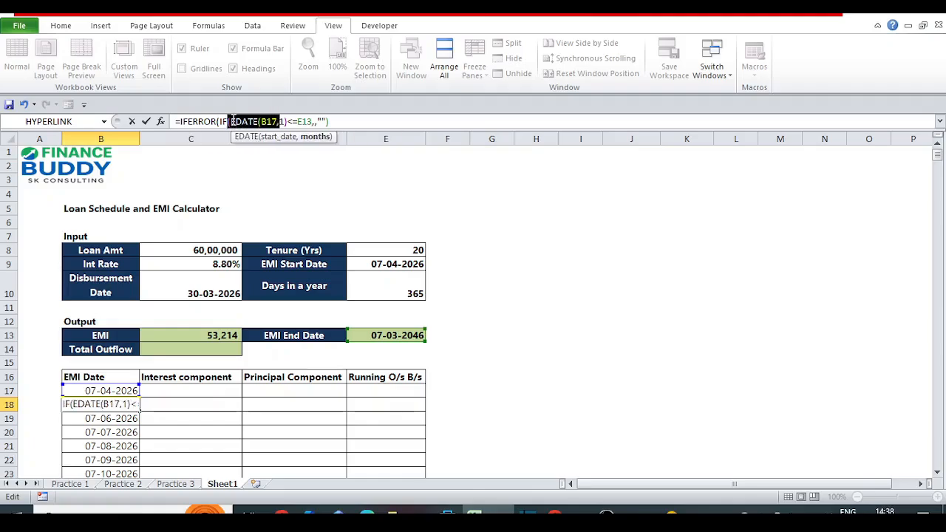
key("shift+Right")
key("shift+Right")
key("Right")
key("Right")
key("Right")
key("Right")
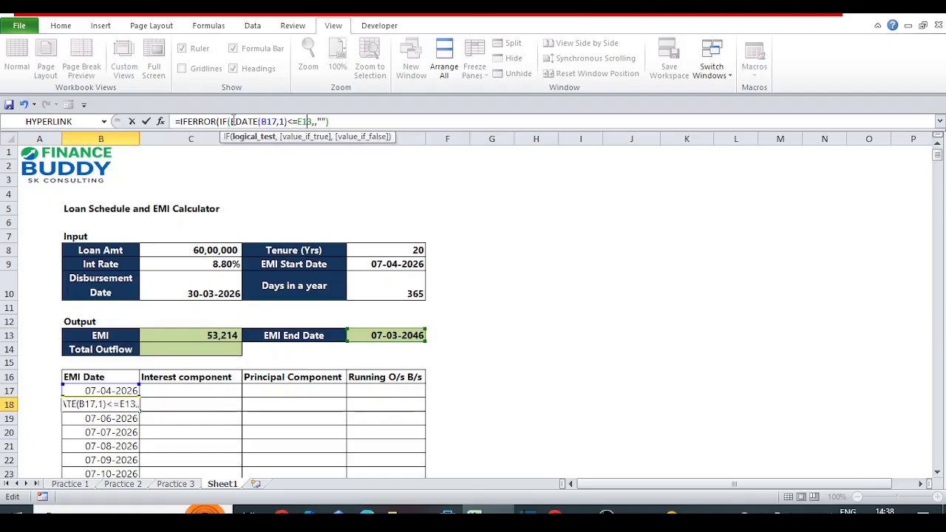
key("Right")
key("Right")
type("(EDATE(B17,1)")
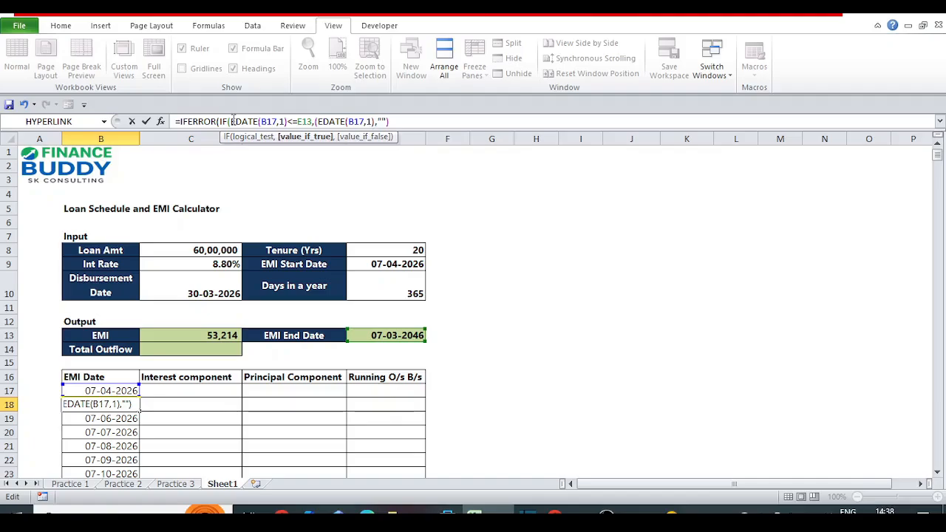
Add a closing parenthesis at the end of the B18 formula and try to enter it.
key("Return")
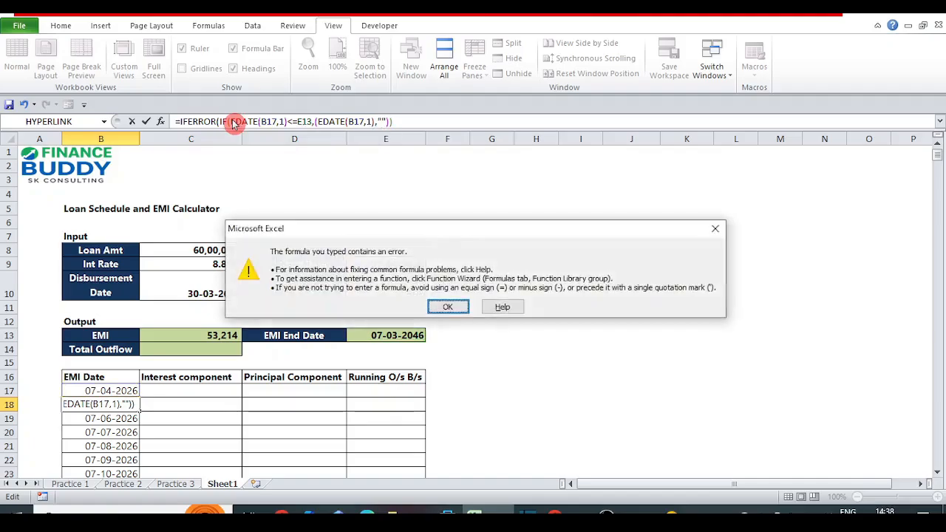
key("Return")
key("Return")
key("Return")
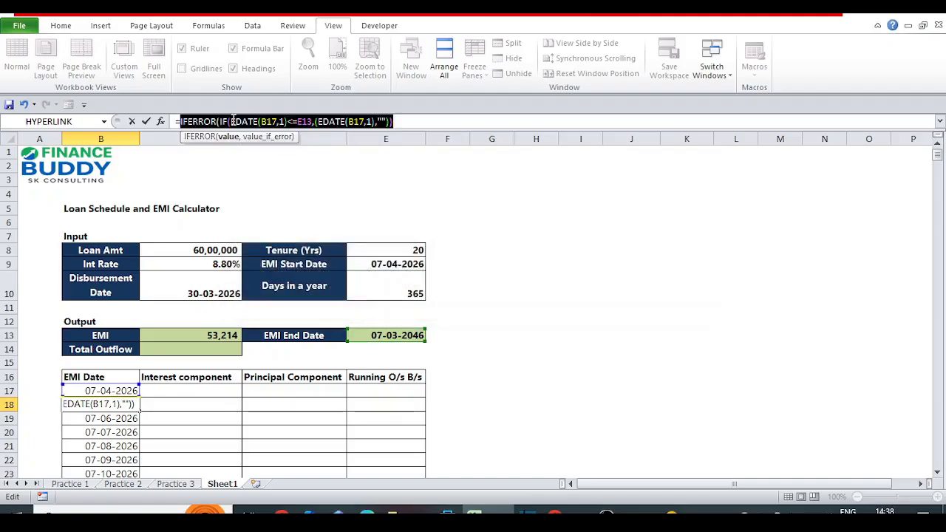
Make the EMI end date reference in B18's logical test absolute as $E$13.
left_click(233, 123)
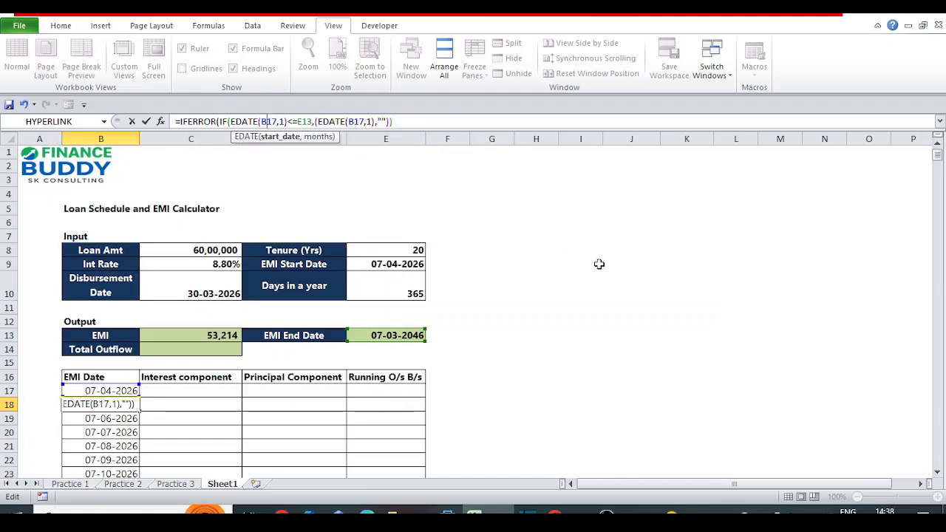
key("Left")
key("Left")
key("Left")
key("Left")
key("Left")
key("Left")
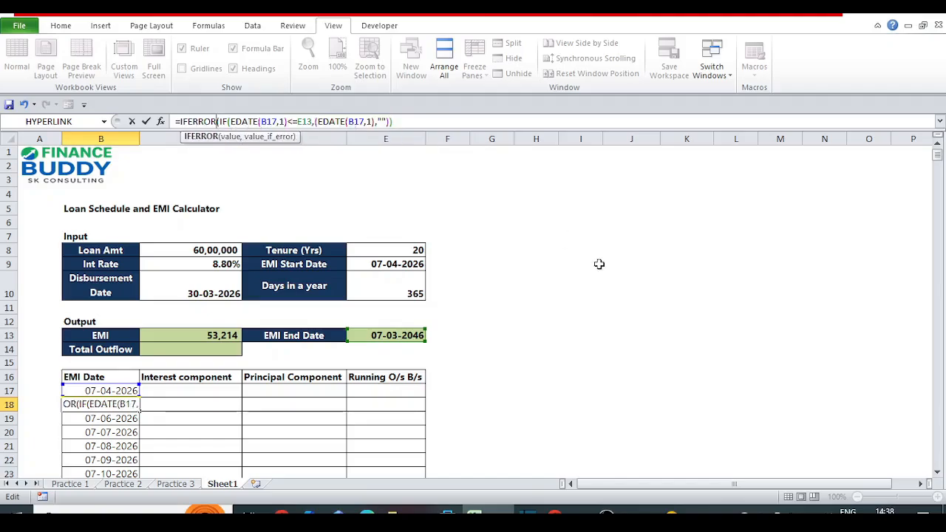
key("Right")
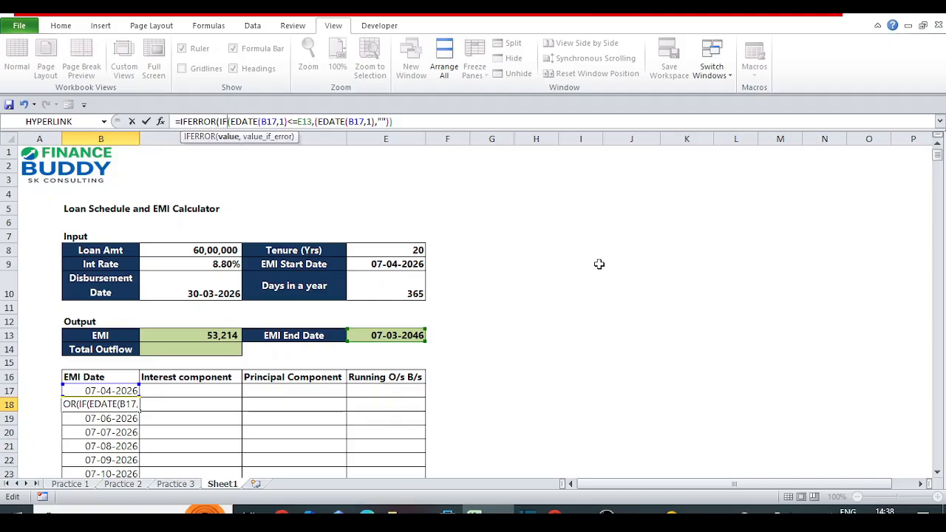
key("Right")
key("Right")
key("Right")
key("Right")
key("Right")
key("Right")
key("Right")
key("Right")
key("Right")
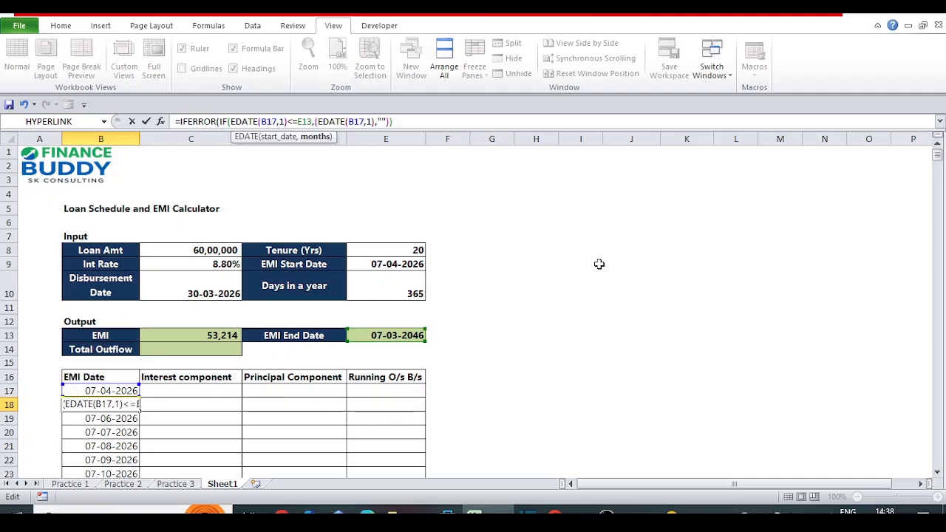
key("Right")
key("Right")
key("Right")
key("Right")
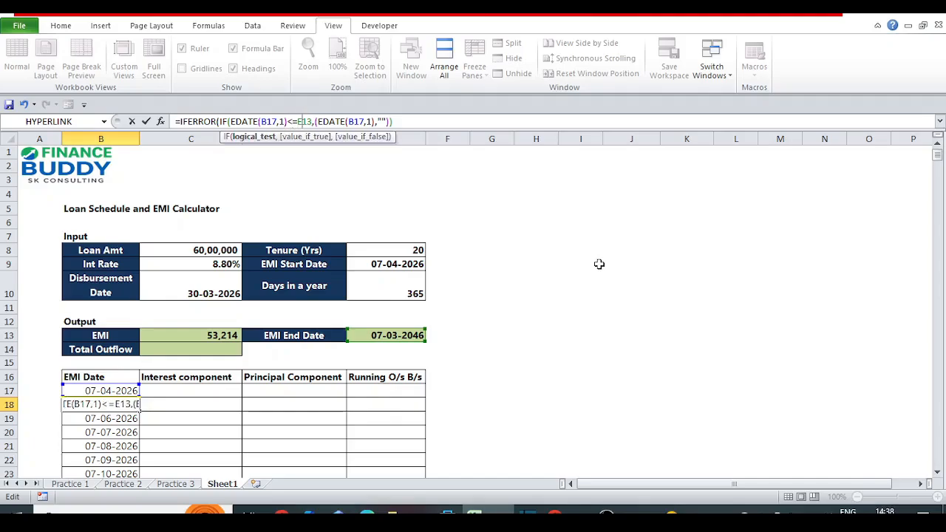
type("$E")
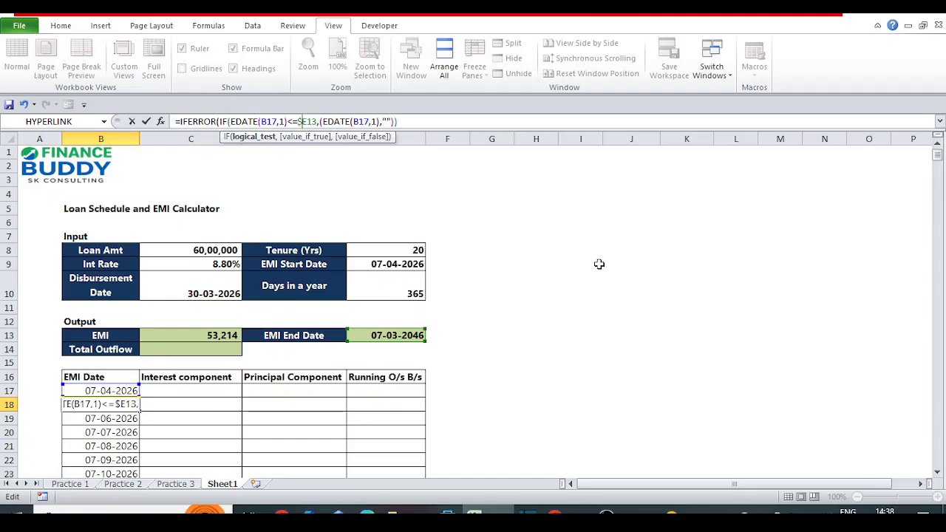
type("$")
Remove the extra opening parenthesis before the second EDATE(B17,1) in the B18 formula.
key("Left")
key("Left")
key("Left")
key("Left")
key("Left")
key("Left")
key("Left")
key("Left")
key("Left")
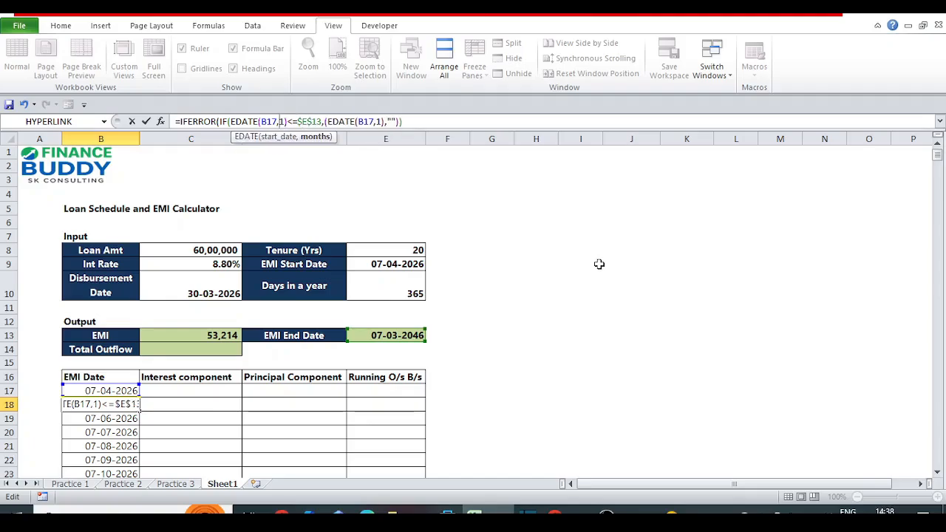
key("Right")
key("Right")
key("Right")
key("Right")
key("Right")
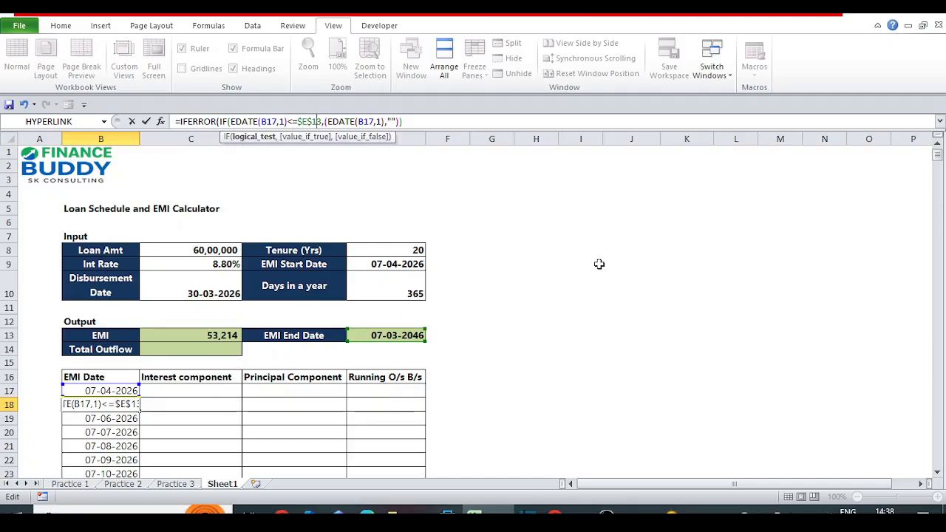
key("Right")
key("Right")
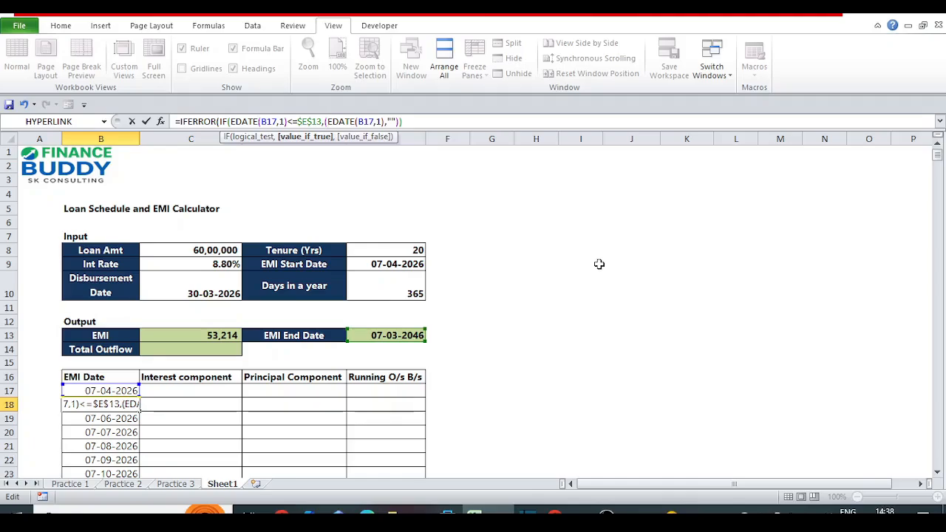
key("Delete")
Close the IF function after the second EDATE and enter B18 as =IFERROR(IF(EDATE(B17,1)<=$E$13,EDATE(B17,1)),"").
key("Right")
key("Right")
key("Right")
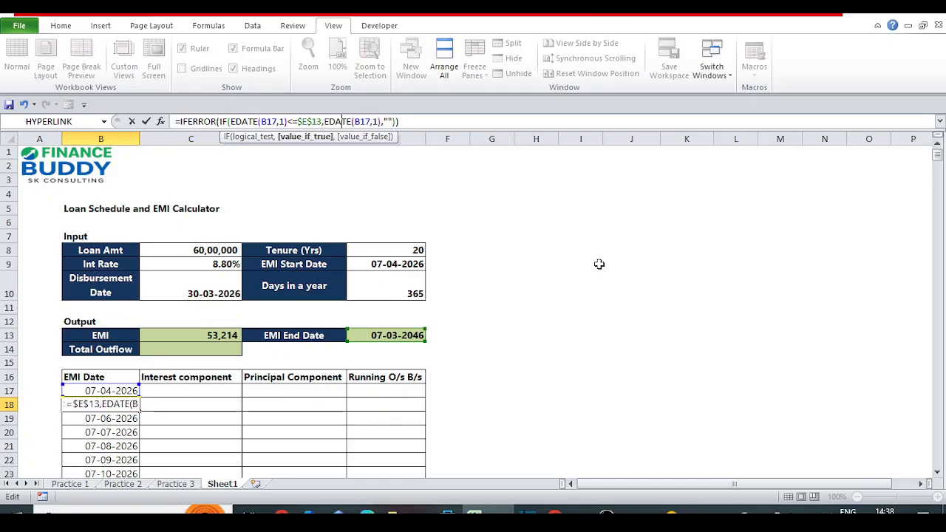
key("Right")
key("Right")
key("Right")
key("Right")
key("Right")
key("Right")
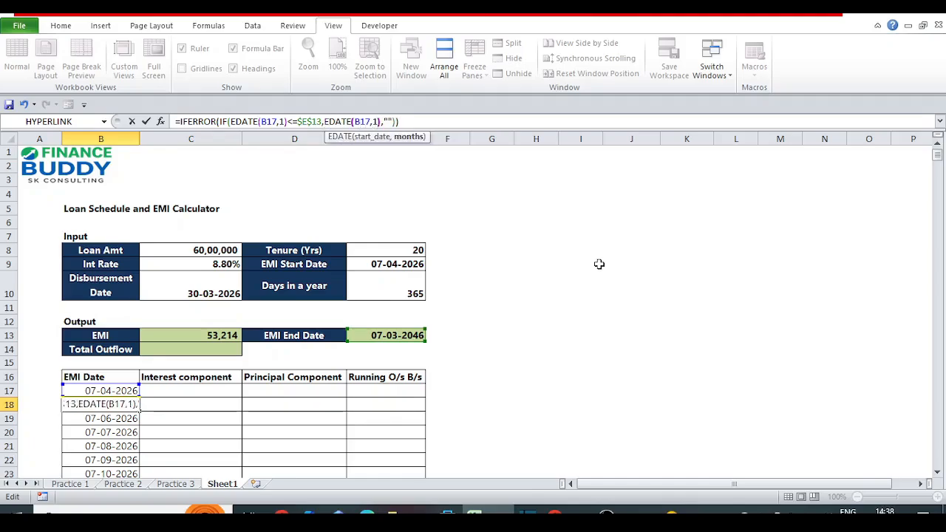
key("Right")
key("Right")
key("Right")
key("Right")
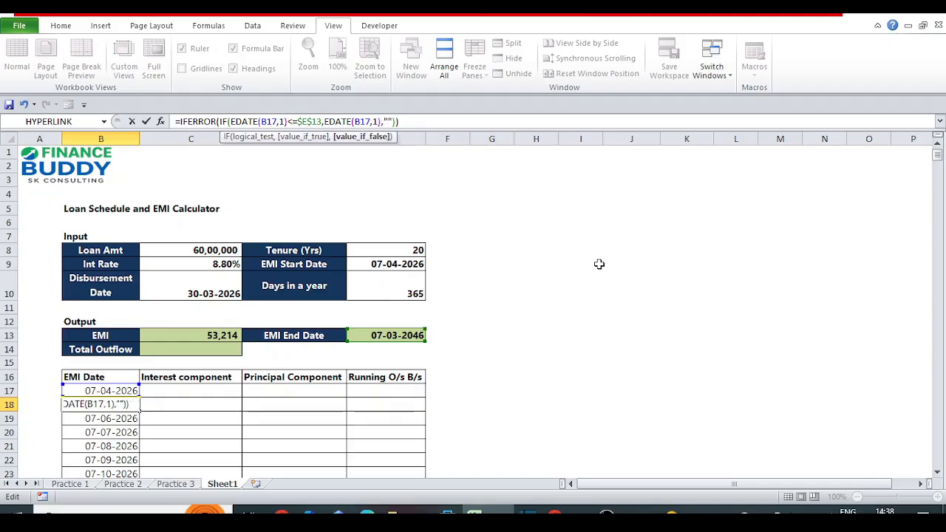
key("Left")
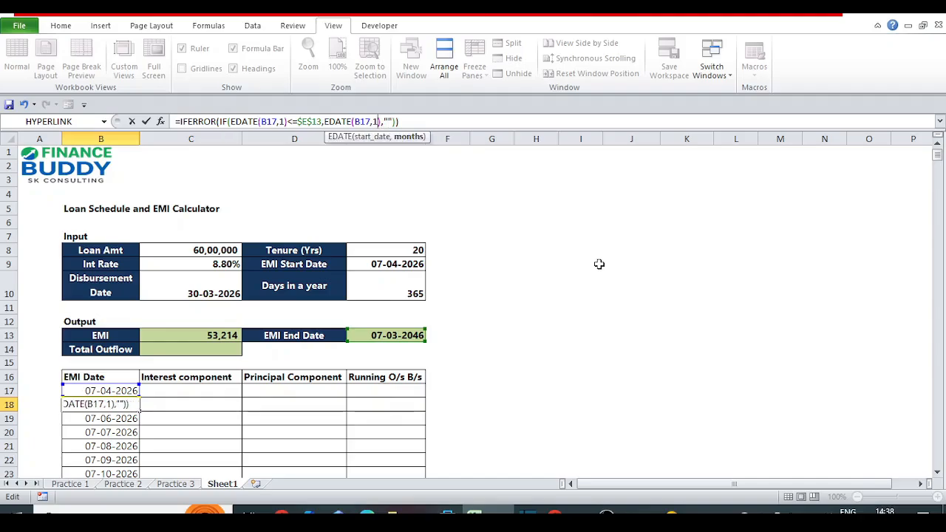
key("Right")
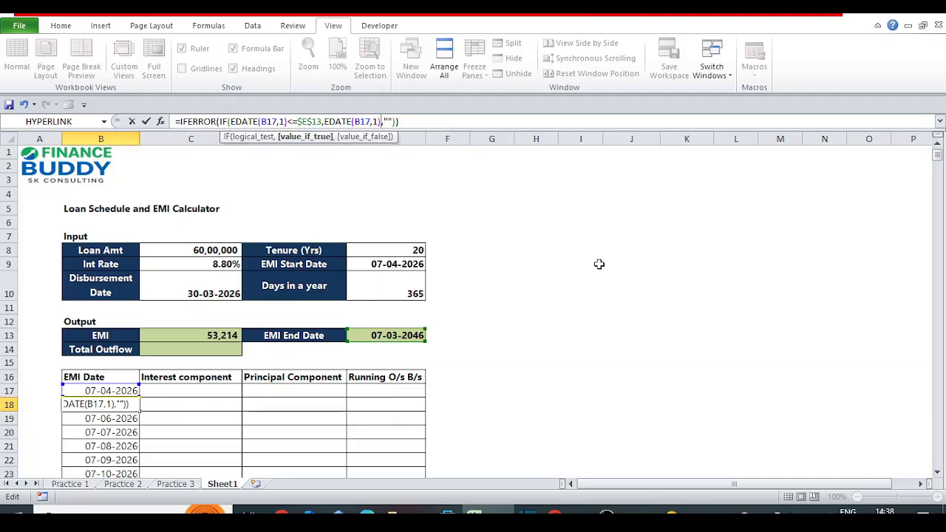
type(")")
key("Right")
key("Right")
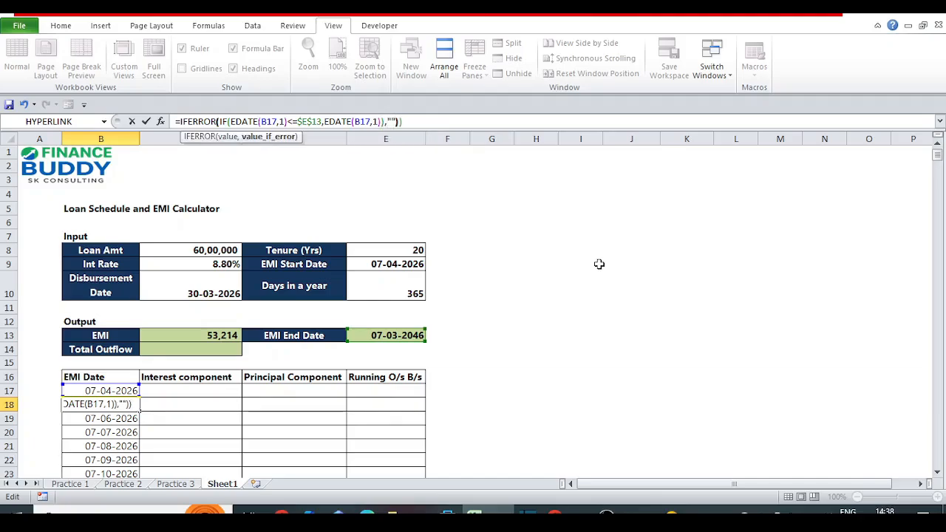
key("End")
key("ctrl+Return")
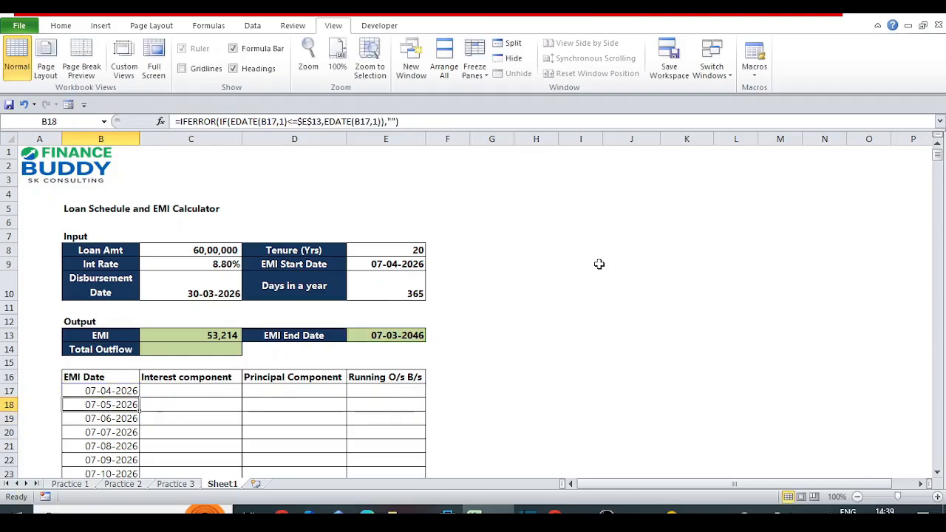
Copy the B18 formula down the rest of the EMI Date column, starting at B19.
key("F2")
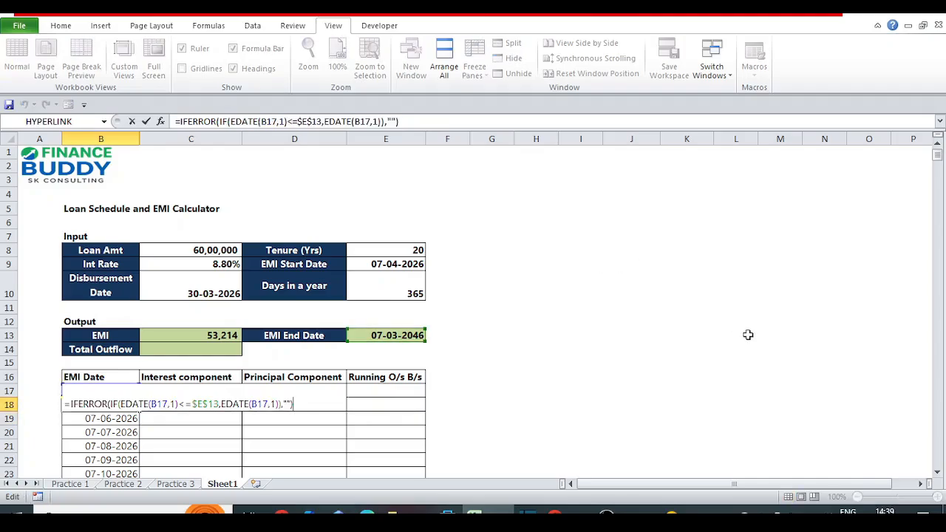
key("Return")
key("Up")
key("ctrl+c")
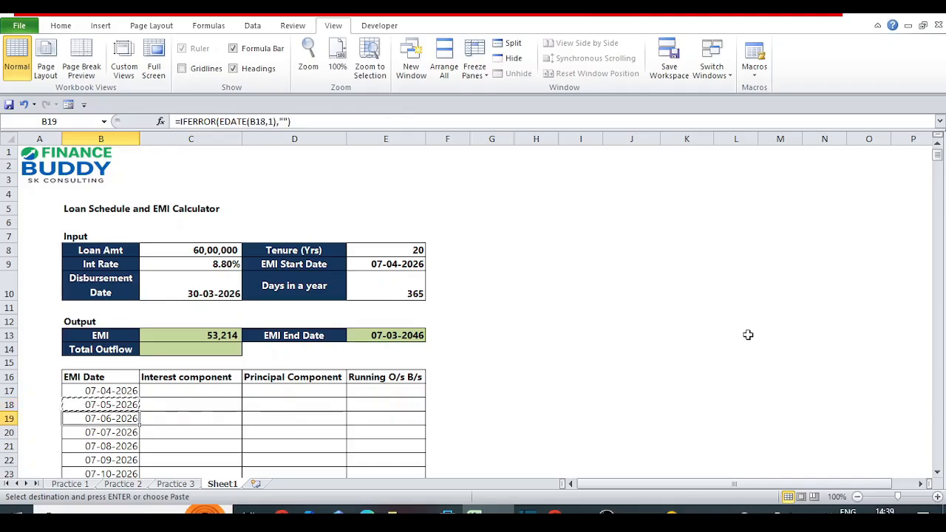
key("Down")
key("ctrl+shift+Down")
key("Return")
Check the end of the EMI Date column and inspect the formula in B257.
key("ctrl+Down")
key("Up")
key("Up")
key("Up")
key("Up")
key("Up")
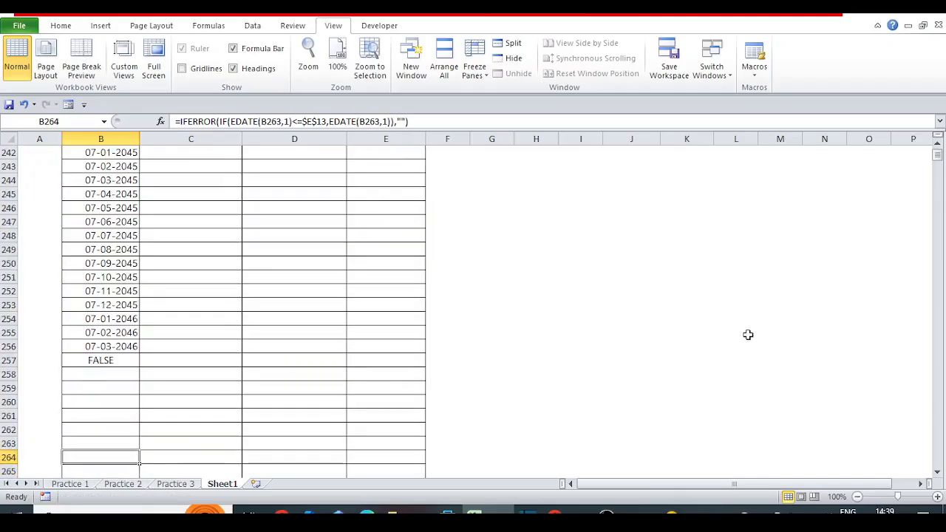
key("Up")
key("Up")
key("Up")
key("Down")
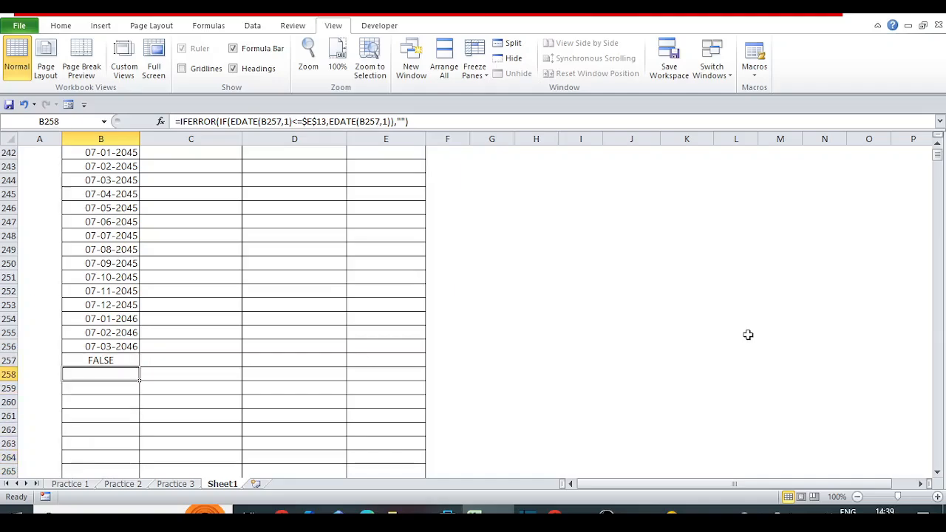
key("Up")
key("F2")
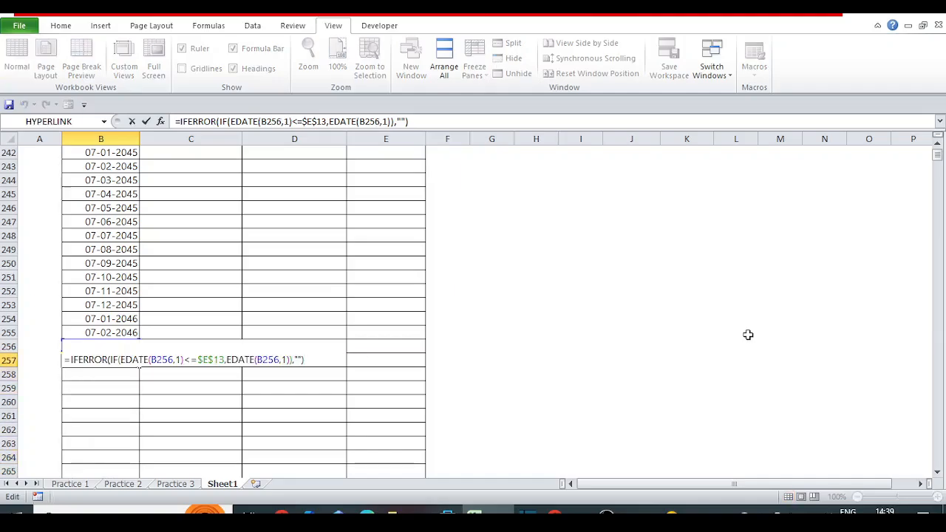
key("Escape")
Compare the last EMI date in B256 with B257 and the cells below, re-examining the B257 formula.
key("Up")
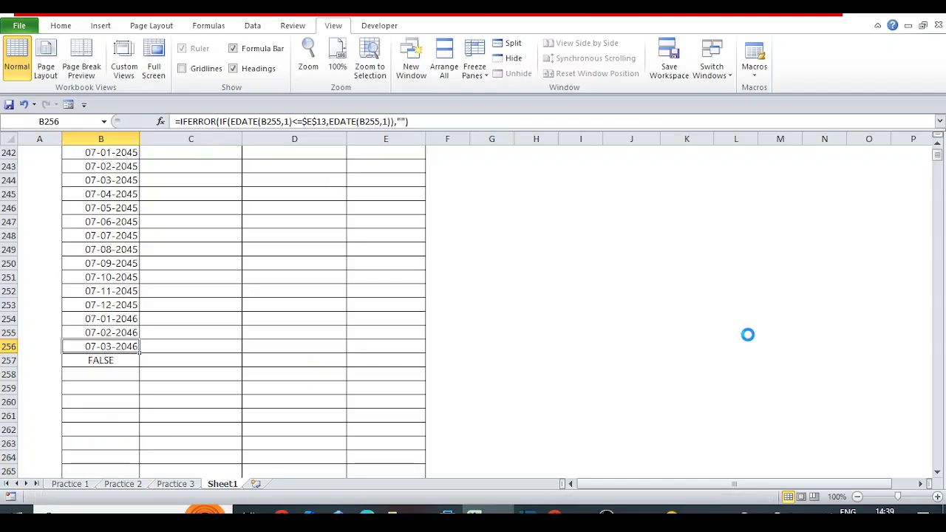
key("Down")
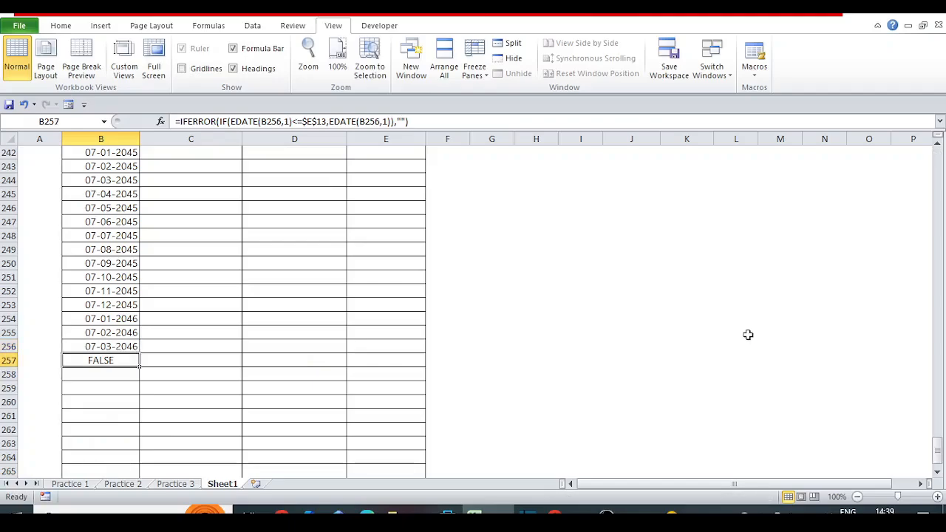
key("Up")
key("Down")
key("Up")
key("Down")
key("F2")
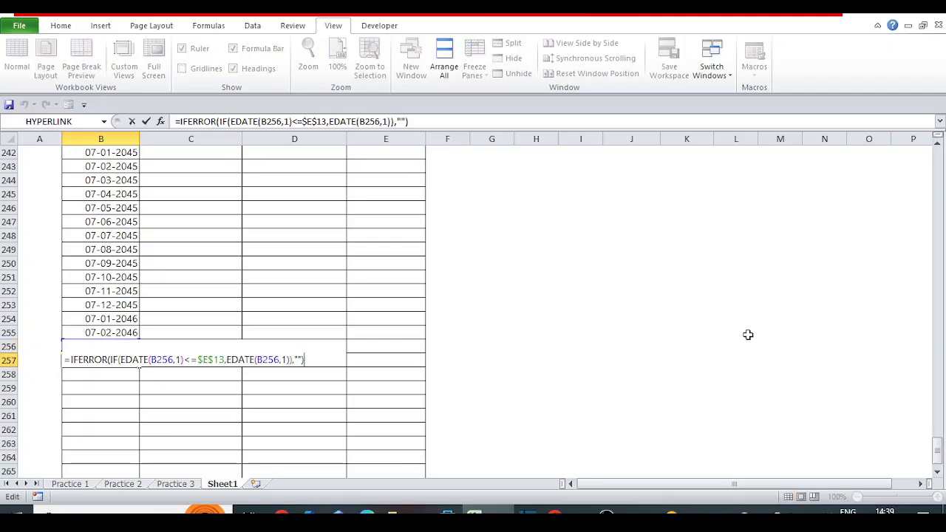
key("Escape")
key("Up")
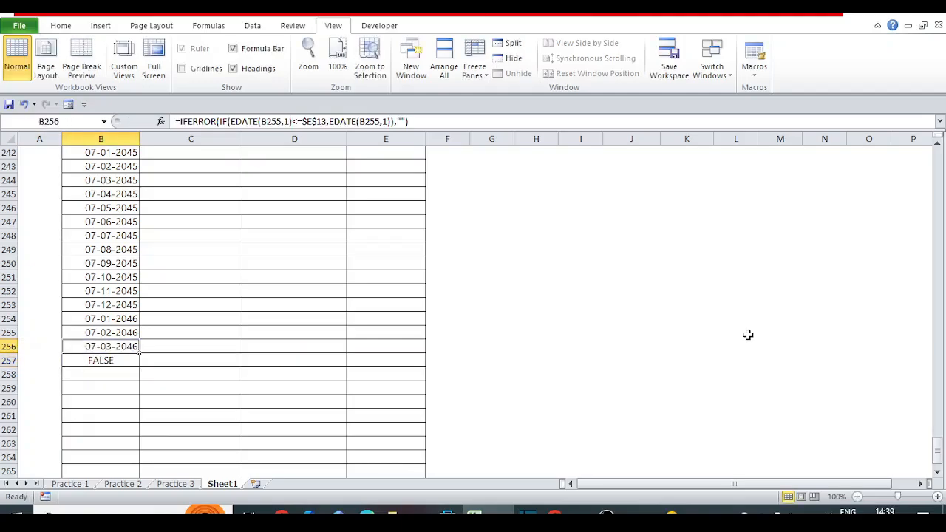
key("Down")
key("shift+Down")
key("shift+Down")
key("shift+Down")
key("shift+Down")
key("Up")
key("Down")
key("F2")
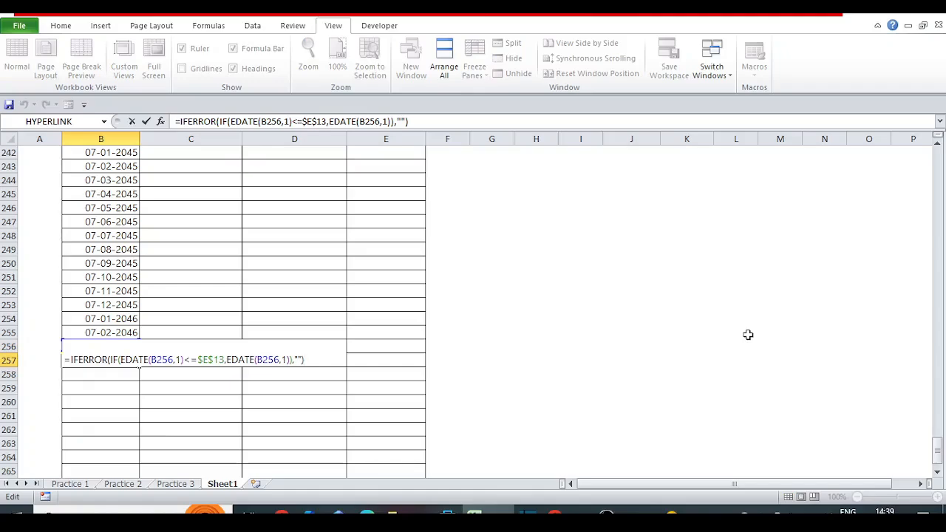
key("Escape")
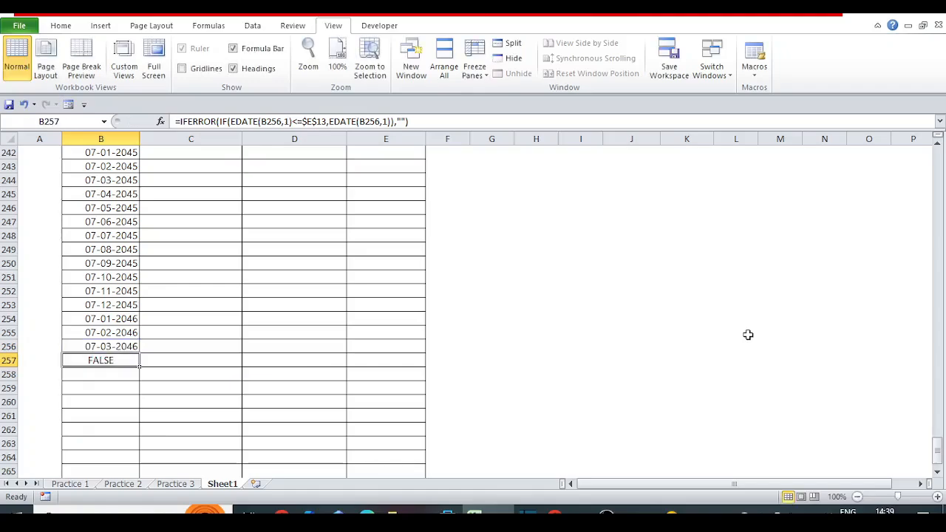
Return to B18 and change the comparison with $E$13 in its formula from <= to <.
key("ctrl+Up")
key("Up")
key("Up")
key("Up")
key("Up")
key("Up")
key("Up")
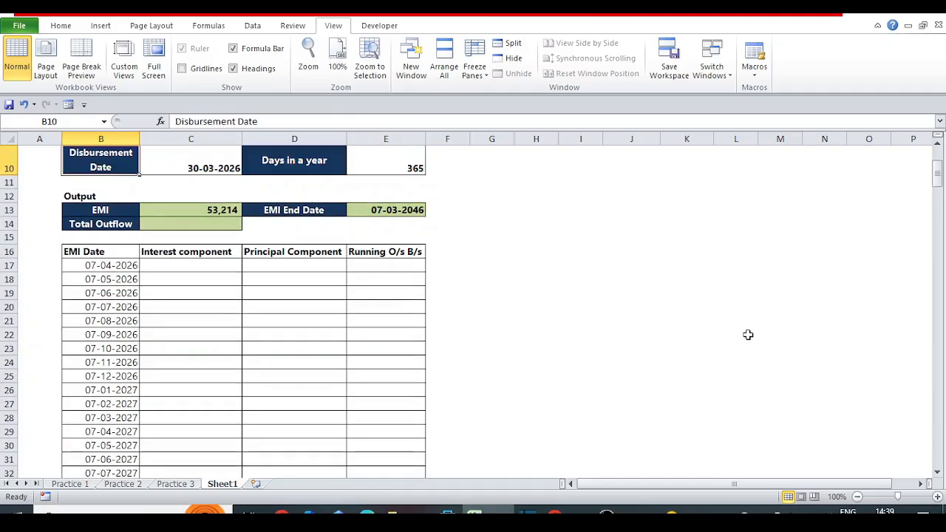
key("Down")
key("Down")
key("Down")
key("Down")
key("Down")
key("Down")
key("Down")
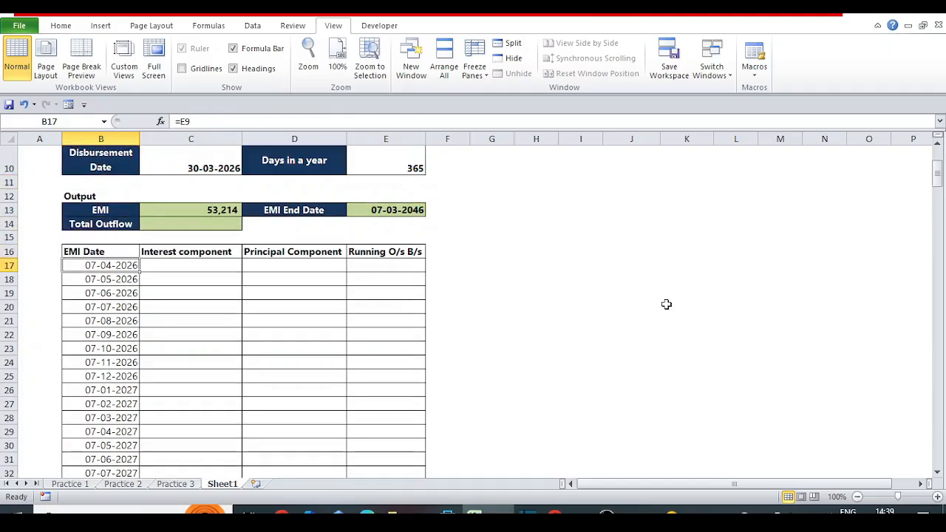
key("Down")
left_click(298, 120)
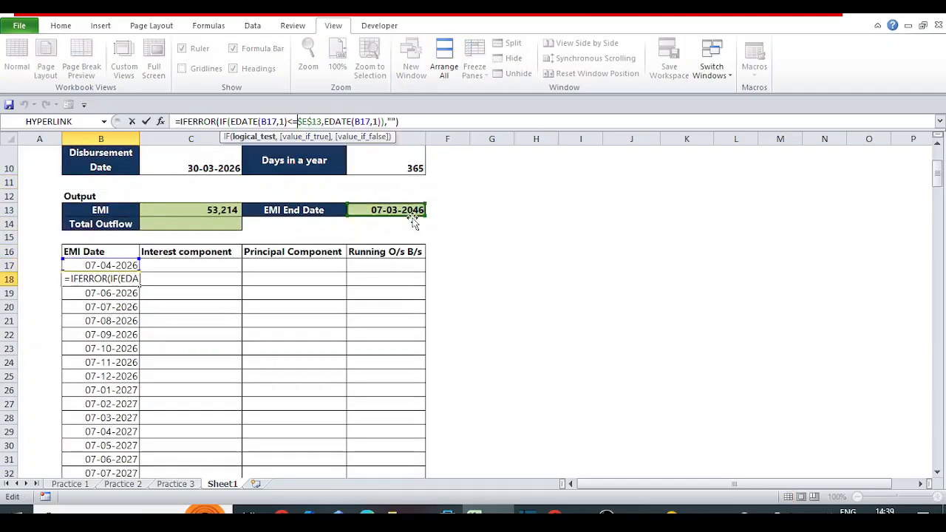
key("BackSpace")
key("Return")
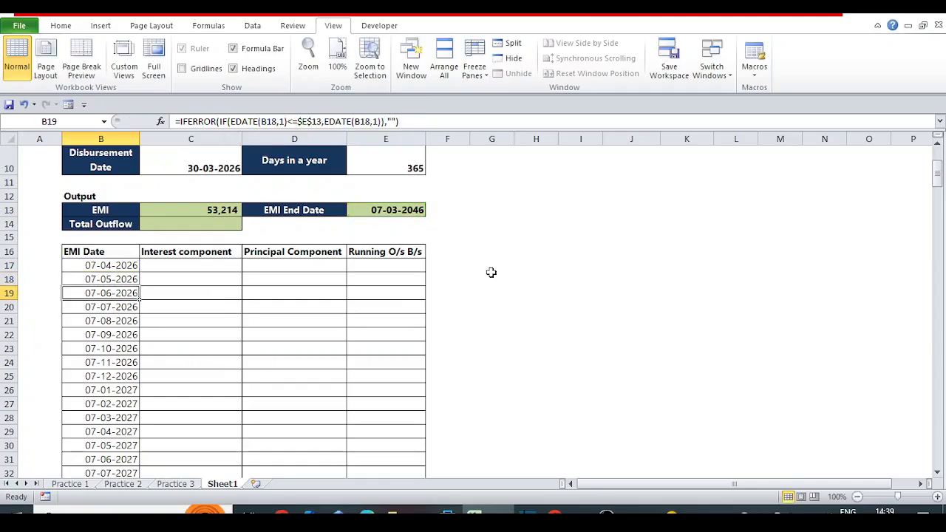
Copy the B18 formula with the < comparison down the EMI Date column from B19 onward.
key("Up")
key("ctrl+c")
key("Down")
key("ctrl+shift+Down")
key("Return")
key("Down")
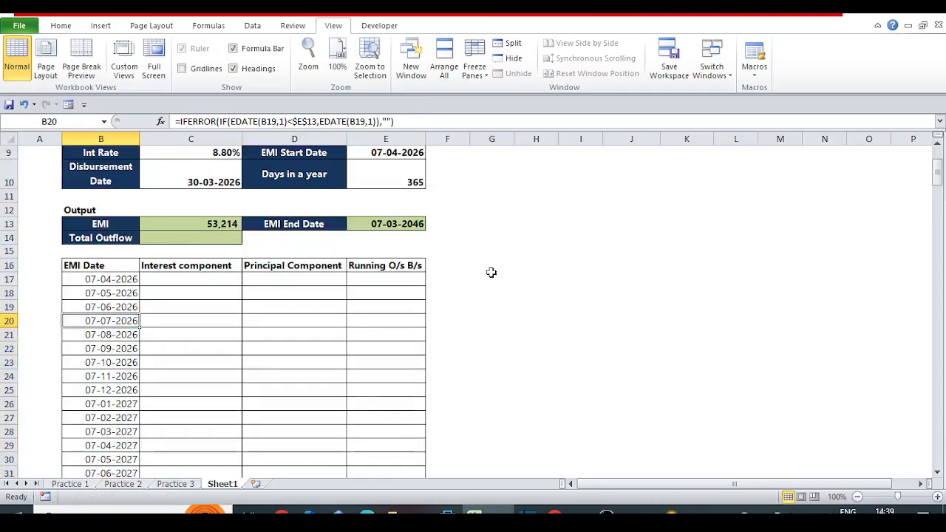
Examine the final rows of the EMI Date column around B255 and B256 to check the revised formula.
key("ctrl+Down")
key("Up")
key("Up")
key("Up")
key("Up")
key("Up")
key("ctrl+Up")
key("ctrl+Up")
key("ctrl+Up")
key("ctrl+Up")
key("ctrl+Up")
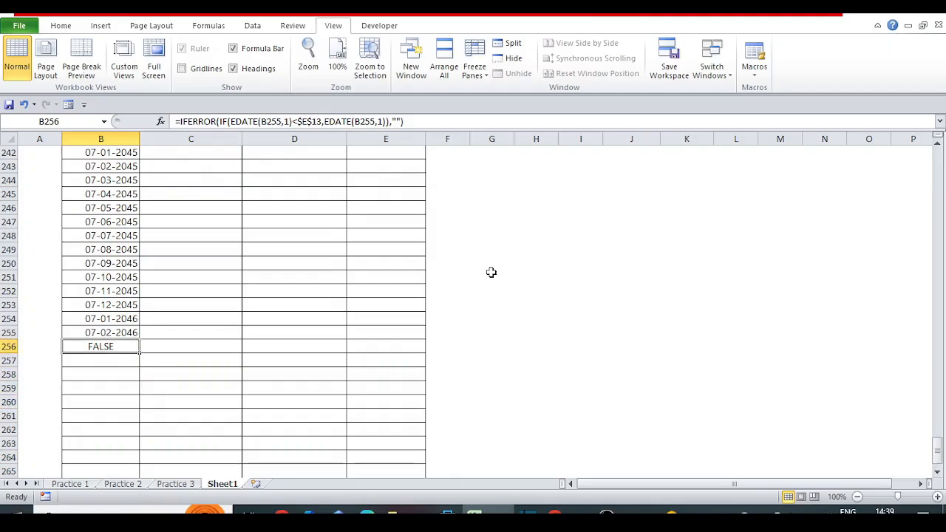
key("Up")
key("Up")
key("ctrl+Down")
key("ctrl+Down")
key("ctrl+Down")
key("ctrl+Down")
key("ctrl+Down")
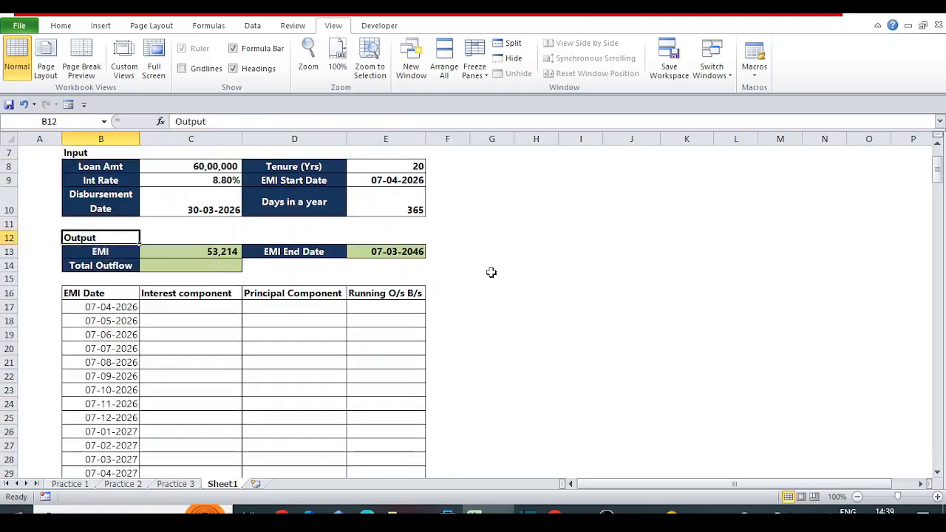
key("Up")
key("Up")
key("Up")
key("Up")
key("Up")
key("Up")
key("Up")
key("Up")
key("Up")
key("Up")
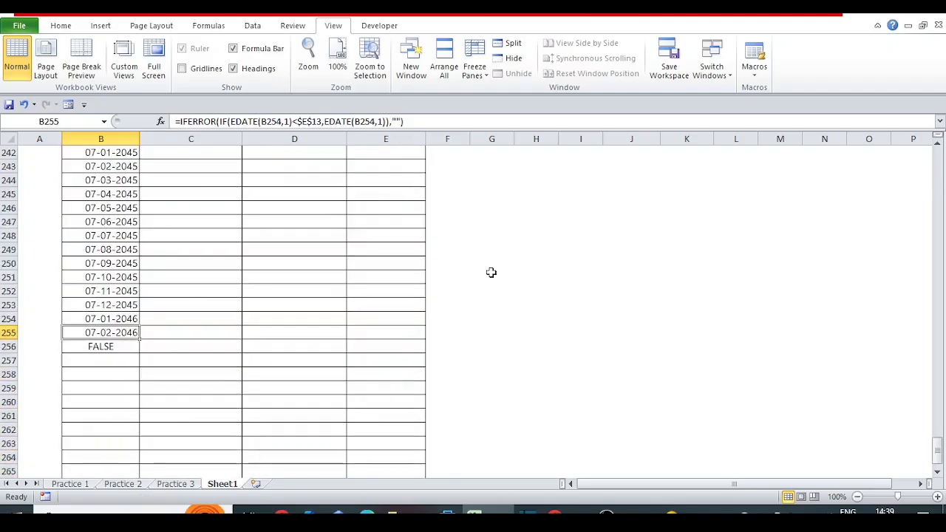
Return to B18 and change the comparison with $E$13 in its formula from < back to <=.
key("ctrl+Up")
key("Down")
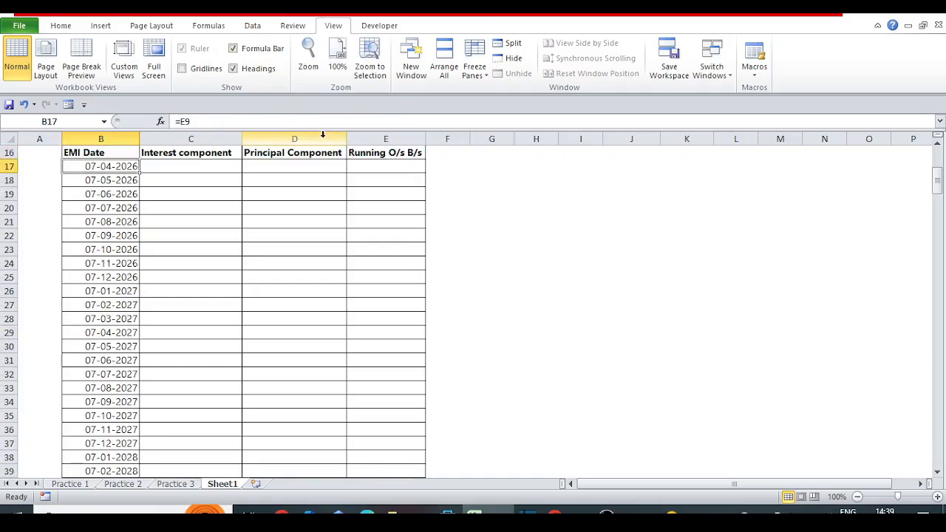
key("Down")
left_click(323, 137)
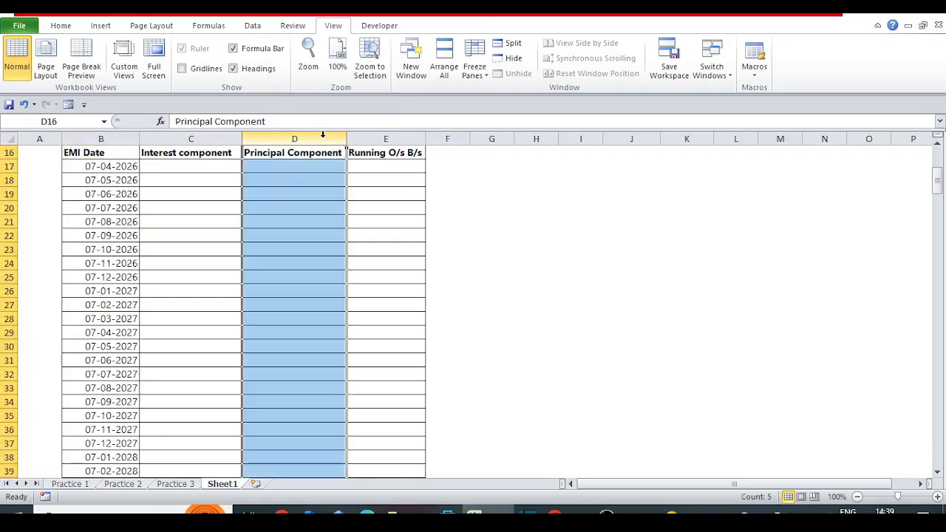
left_click(120, 181)
left_click(296, 122)
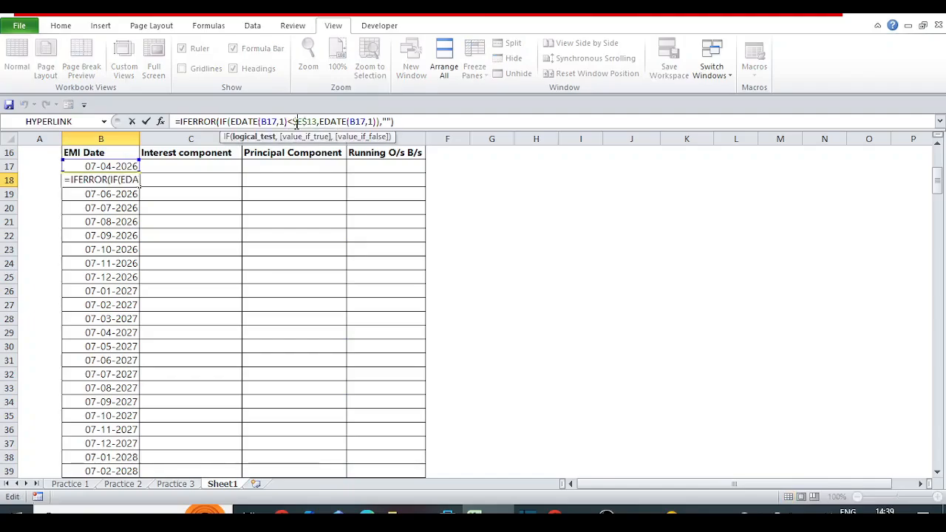
type("=")
key("Return")
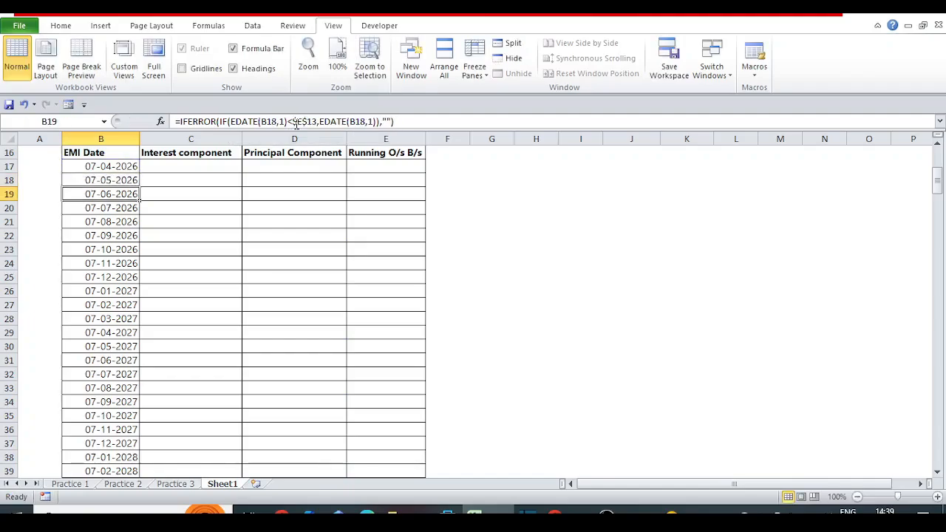
Copy the B18 formula with the <= comparison down the EMI Date column from B19 to its last row.
key("Up")
key("ctrl+c")
key("Down")
key("ctrl+shift+Down")
key("Return")
key("ctrl+Down")
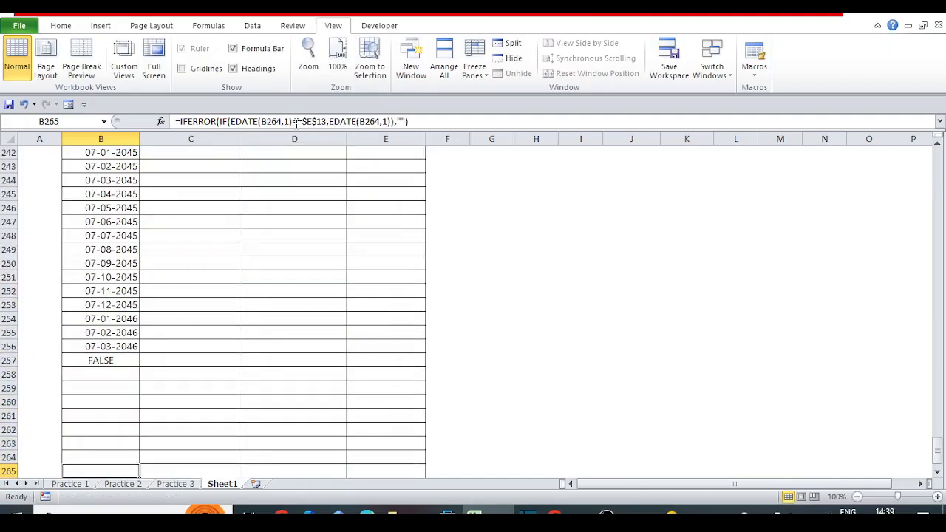
Enter =C8-D17 in E17 to calculate the first running outstanding balance from the loan amount.
key("ctrl+Up")
key("ctrl+Up")
key("ctrl+Up")
key("ctrl+Up")
key("ctrl+Up")
key("ctrl+Up")
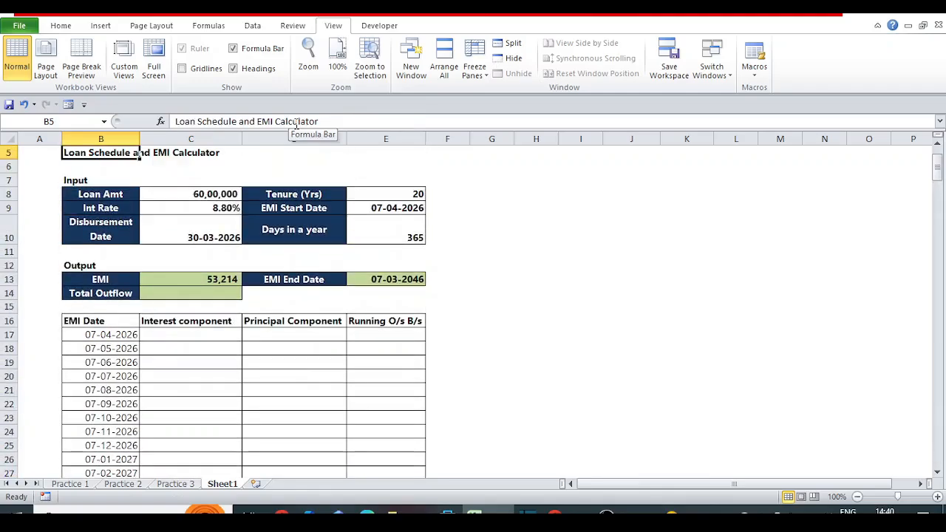
left_click(171, 336)
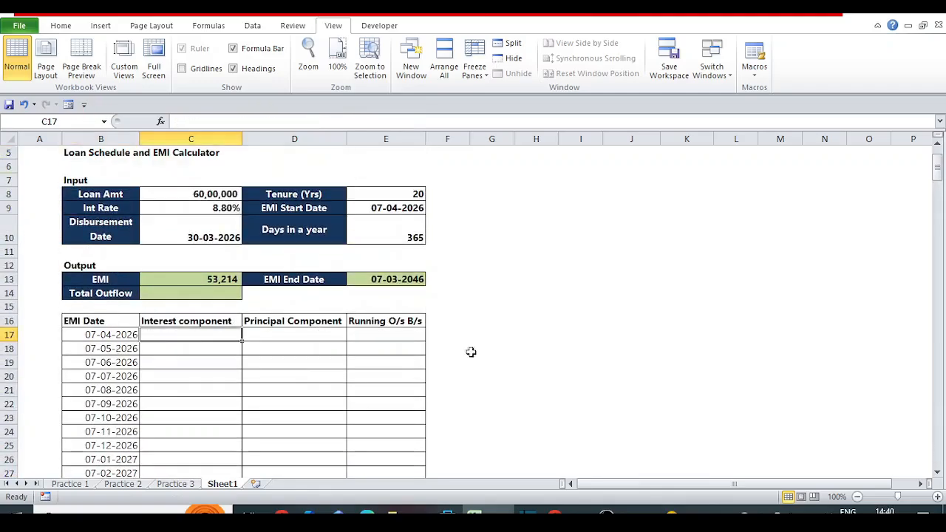
key("Right")
key("Right")
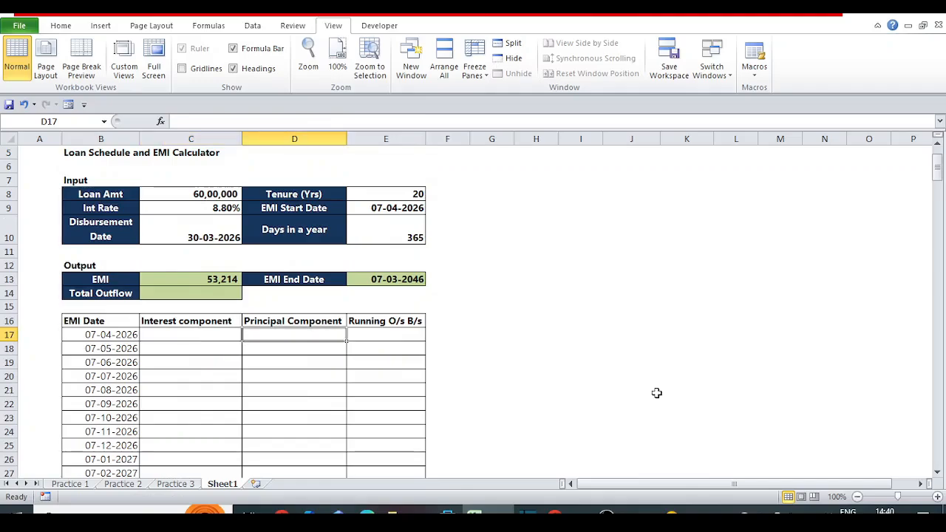
type("=")
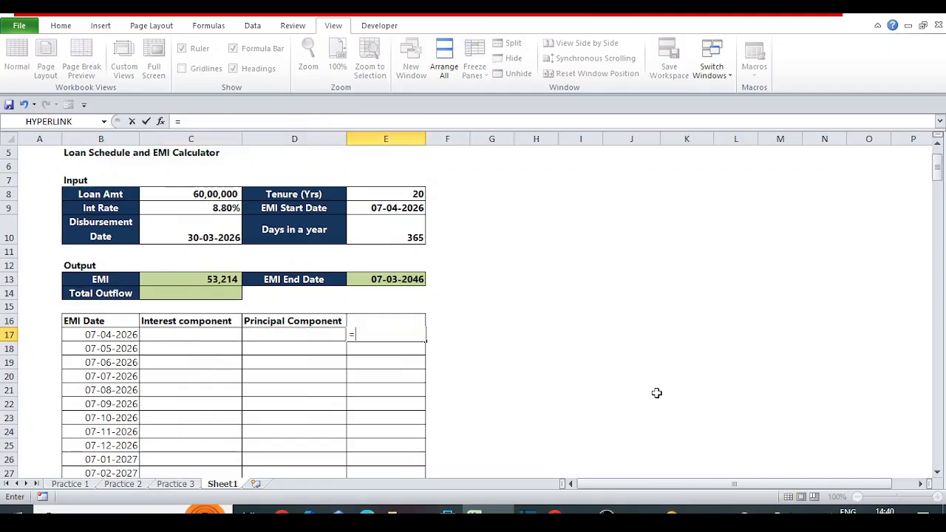
left_click(201, 194)
type("-")
left_click(278, 340)
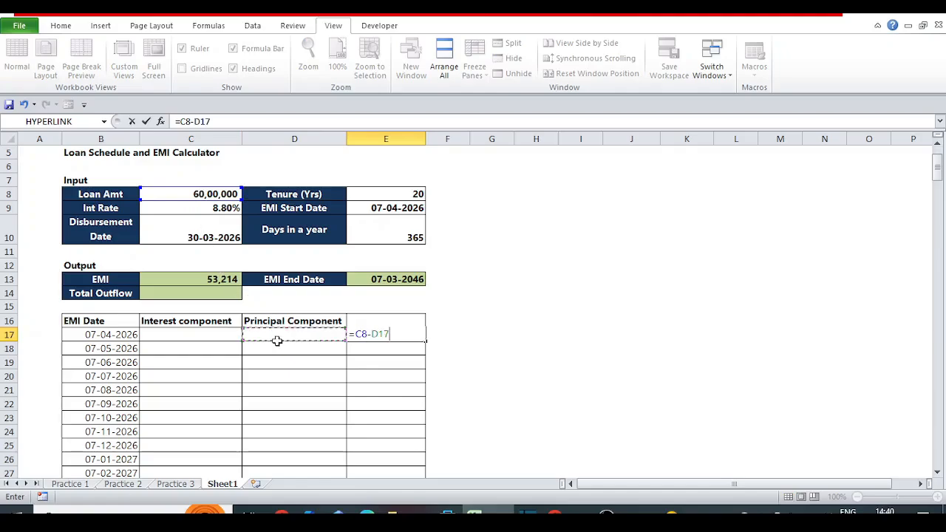
key("Return")
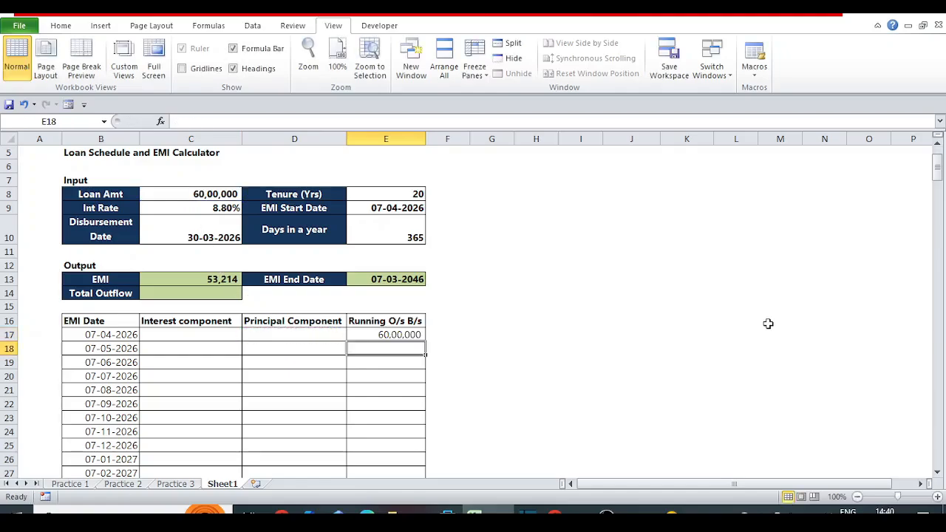
Enter =E17-D18 in E18 to deduct the principal component from the previous running balance.
type("=")
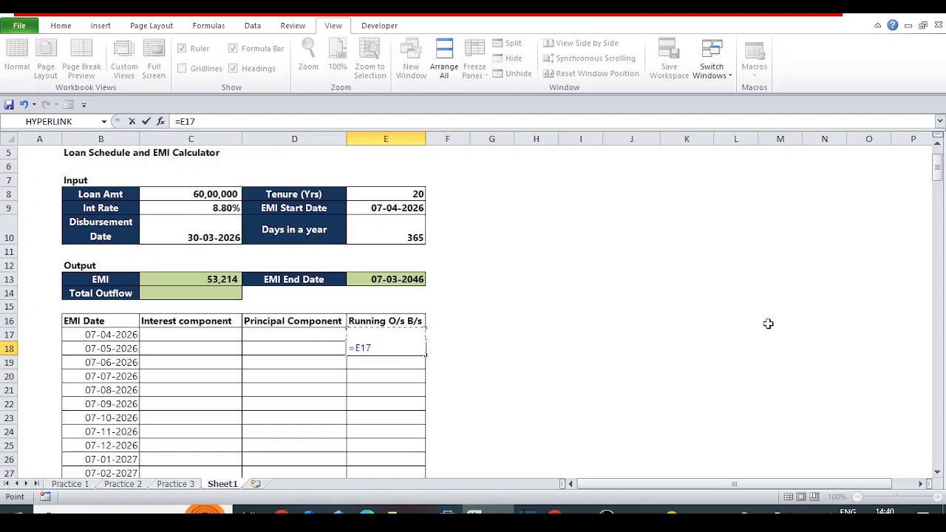
type("-")
key("Left")
key("Return")
key("Up")
key("ctrl+c")
key("Left")
key("Left")
key("Left")
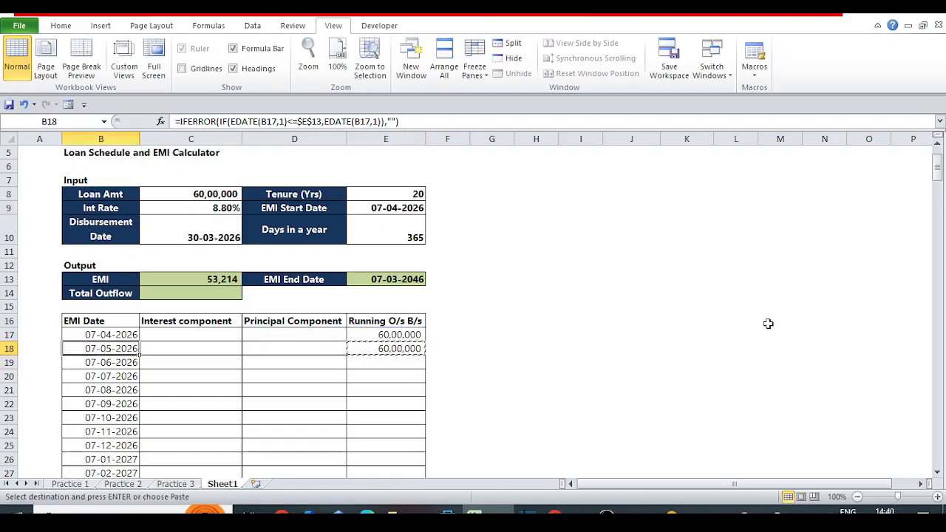
key("Right")
key("Right")
key("Right")
key("F2")
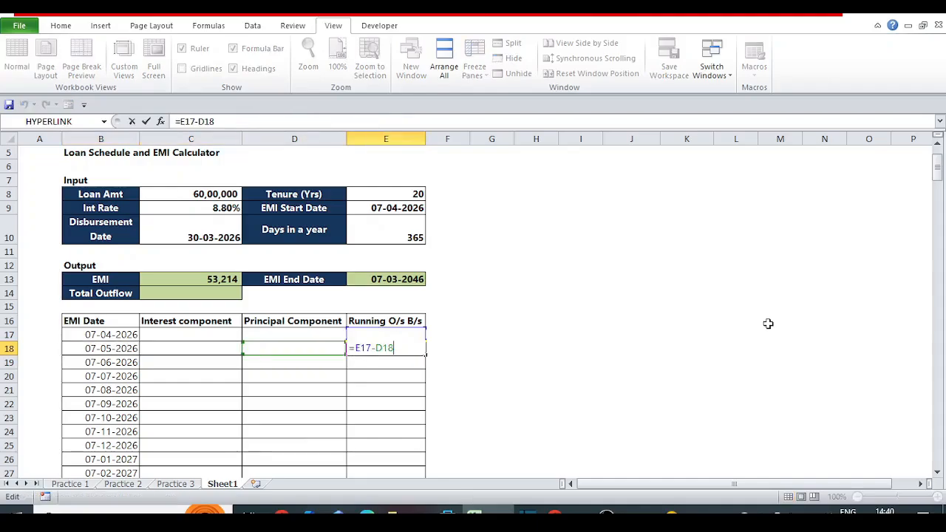
key("Escape")
key("Left")
key("Right")
key("Left")
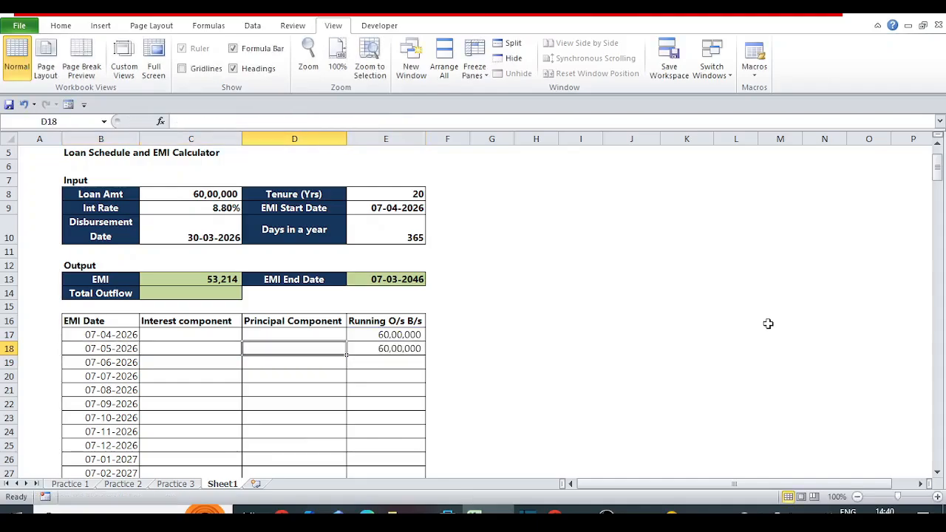
key("Left")
key("Left")
key("Right")
key("Right")
key("Right")
type("=E17-D18")
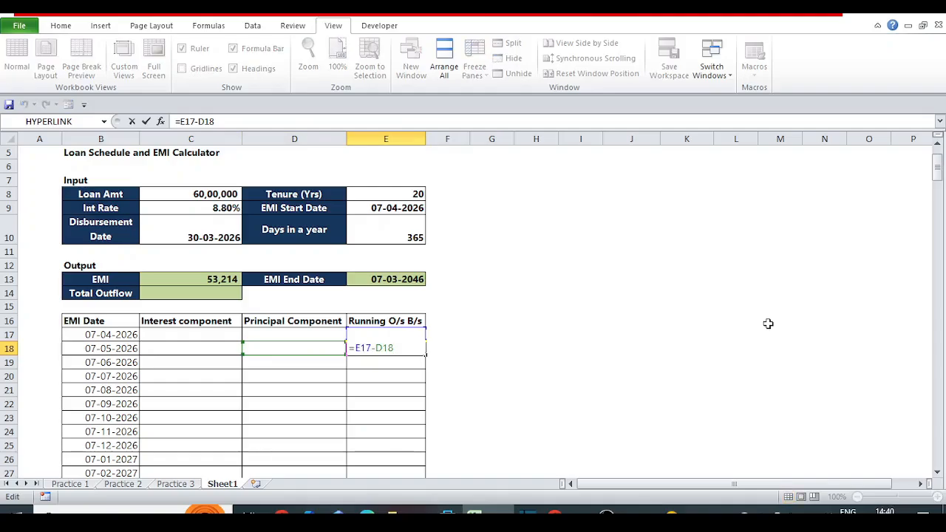
key("ctrl+Return")
key("ctrl+c")
key("Left")
key("Left")
key("Left")
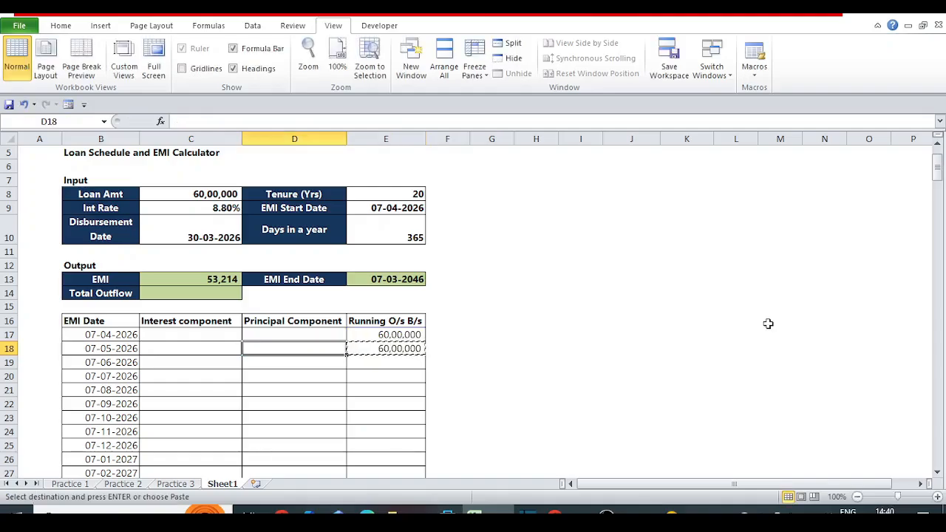
key("ctrl+Down")
key("Right")
key("Right")
key("Right")
key("Right")
key("Left")
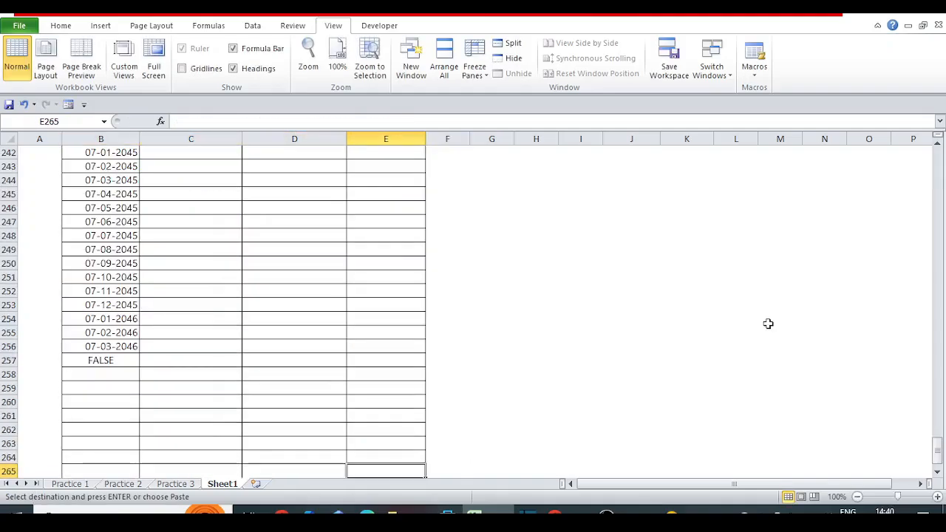
key("Escape")
Wrap the E18 formula in IFERROR with an empty string as fallback, giving =IFERROR(E17-D18,"").
key("ctrl+Up")
key("Up")
key("Down")
key("F2")
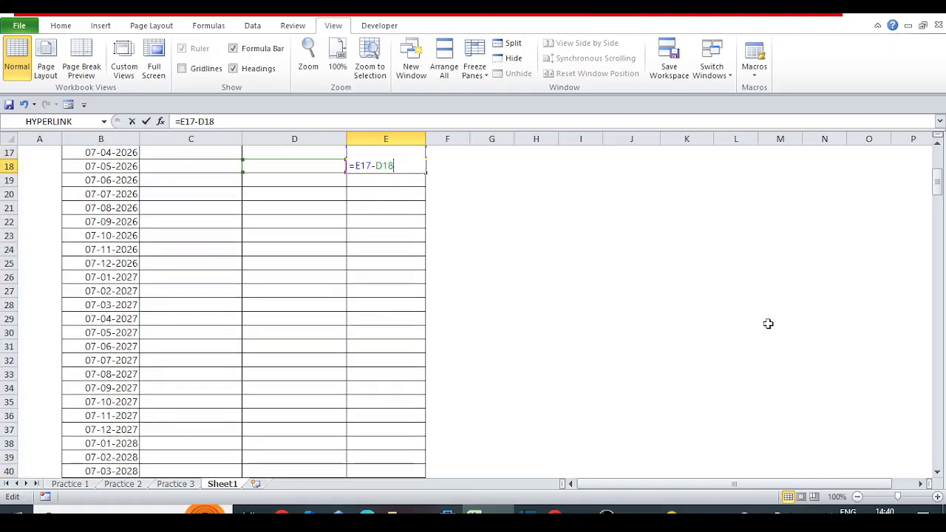
key("Escape")
key("Up")
key("Down")
key("F2")
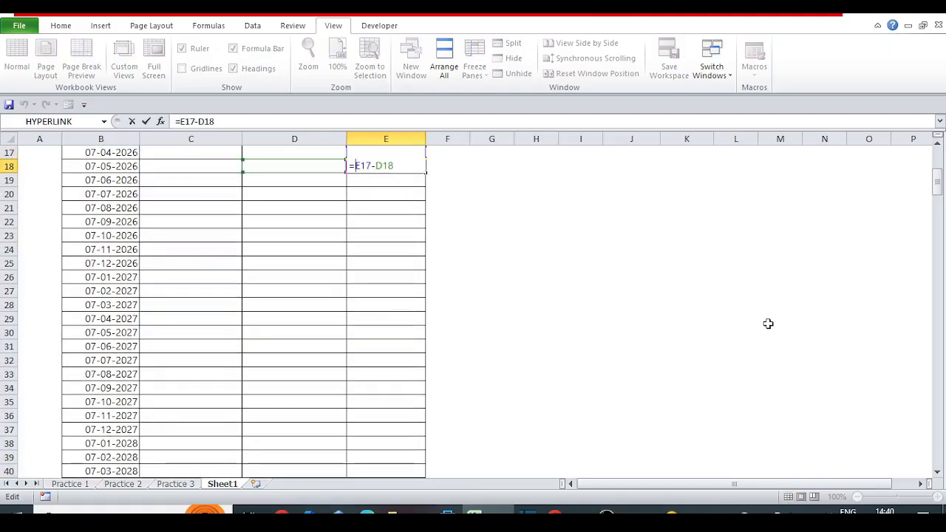
type("IFERROR(")
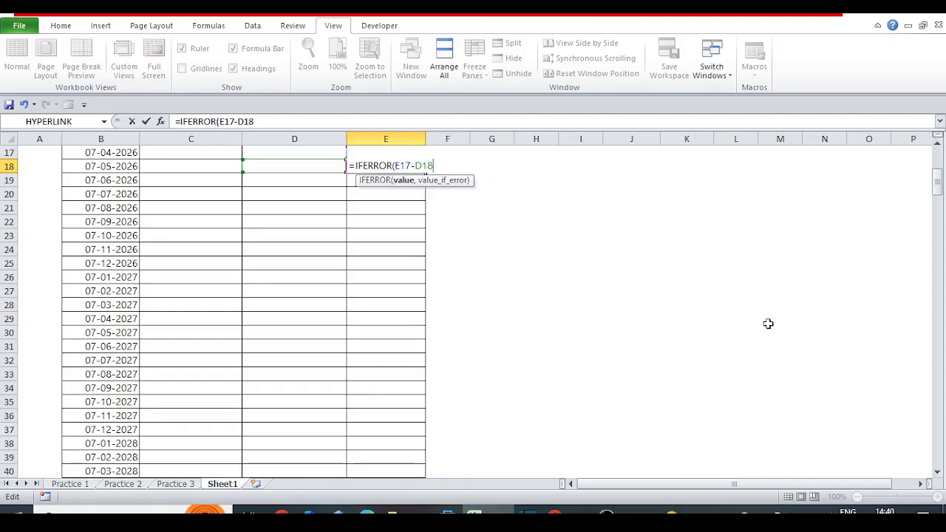
type(",\"\")")
key("Return")
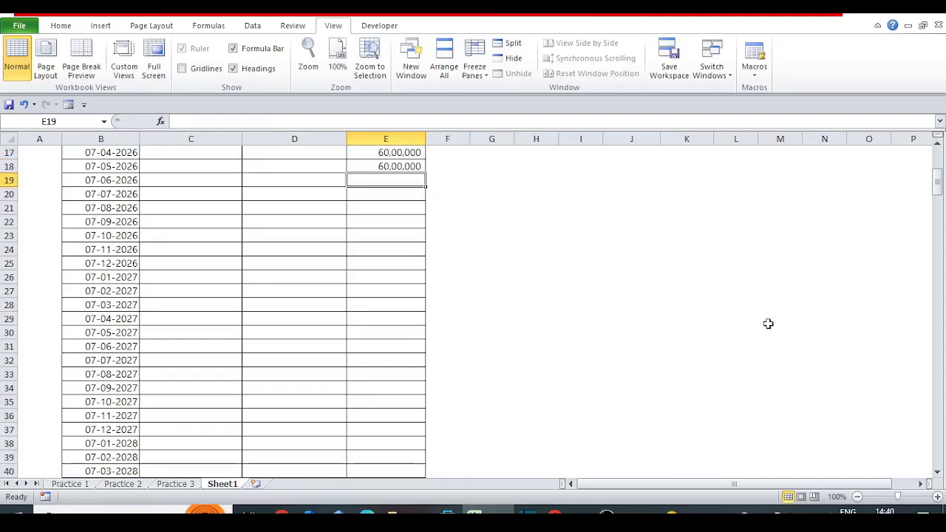
Copy the E18 IFERROR formula down the Running O/s B/s column to row 265.
key("Up")
key("ctrl+c")
key("ctrl+Left")
key("ctrl+Down")
key("Right")
key("Right")
key("Right")
key("ctrl+shift+Up")
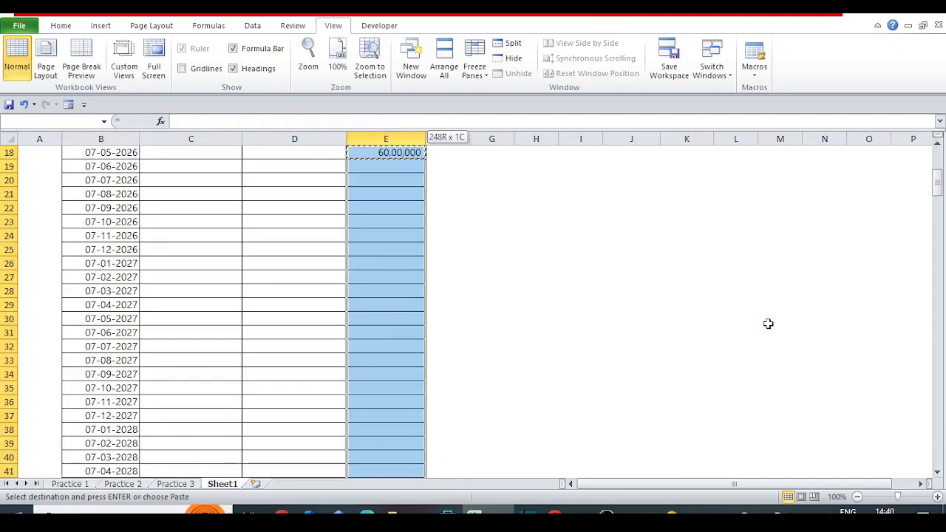
key("ctrl+v")
key("Left")
key("ctrl+Up")
key("ctrl+Up")
key("ctrl+Up")
key("ctrl+Up")
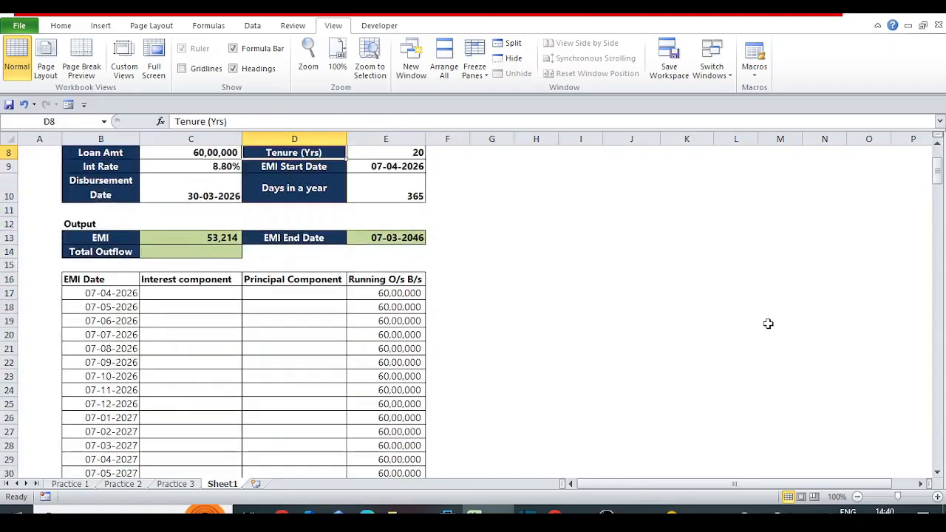
key("ctrl+Up")
key("Down")
key("Down")
key("Down")
key("Down")
key("Down")
key("Down")
key("Down")
key("Down")
key("Down")
key("Down")
key("Down")
key("Down")
key("Down")
key("Down")
key("Down")
key("Down")
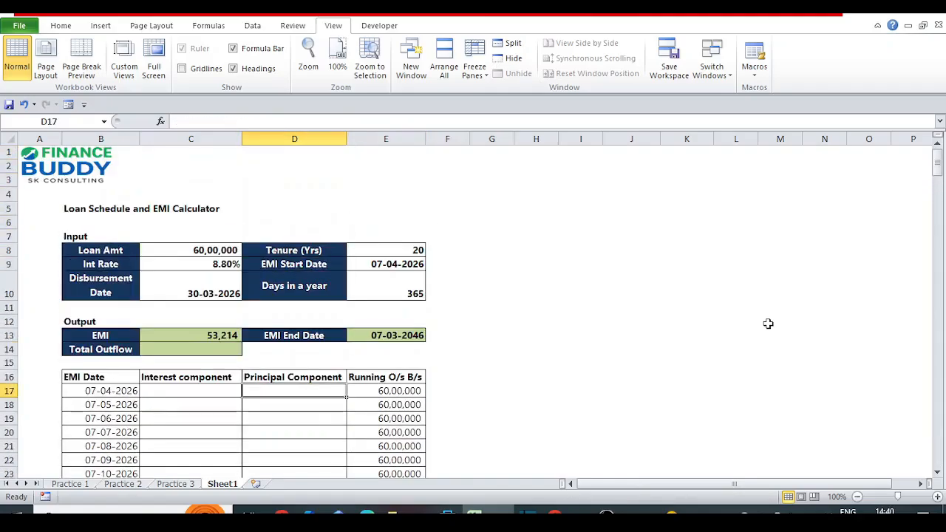
key("Left")
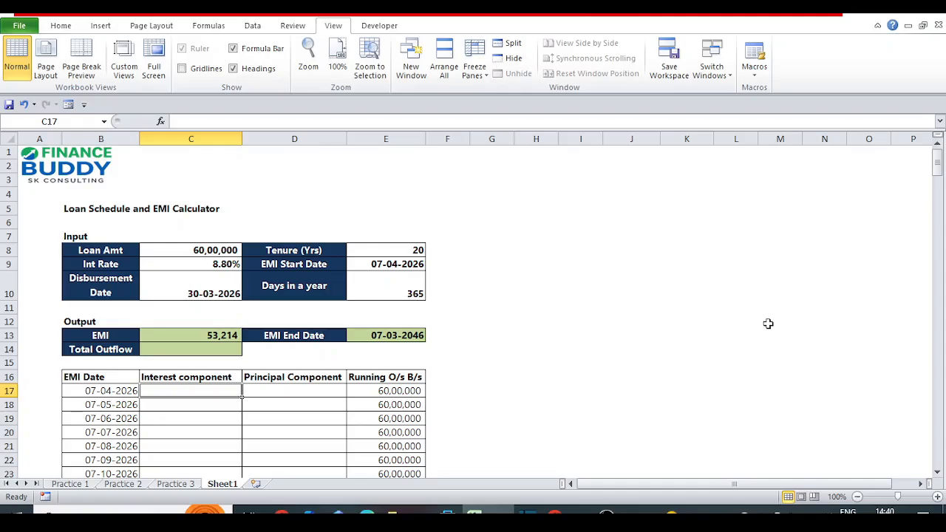
type("=")
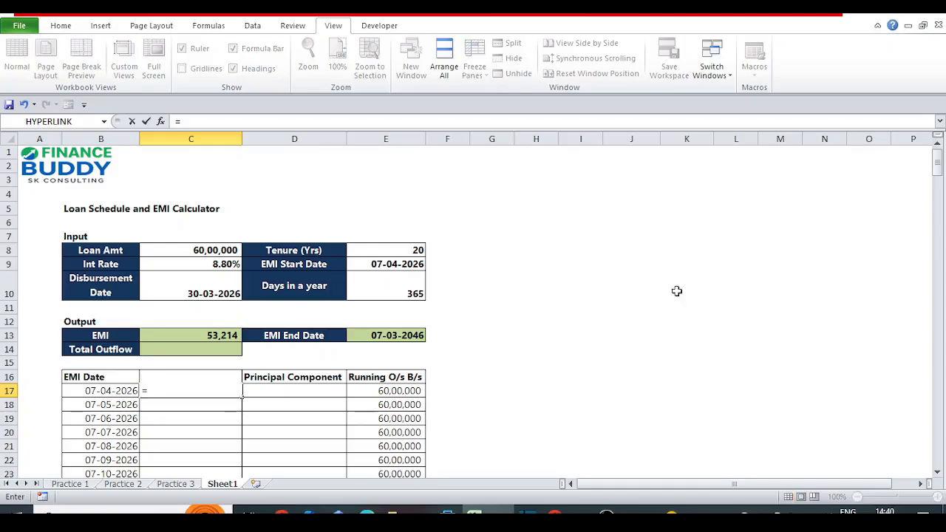
key("Escape")
Enter =C8*C9 in C17 to multiply the loan amount by the interest rate.
left_click(183, 283)
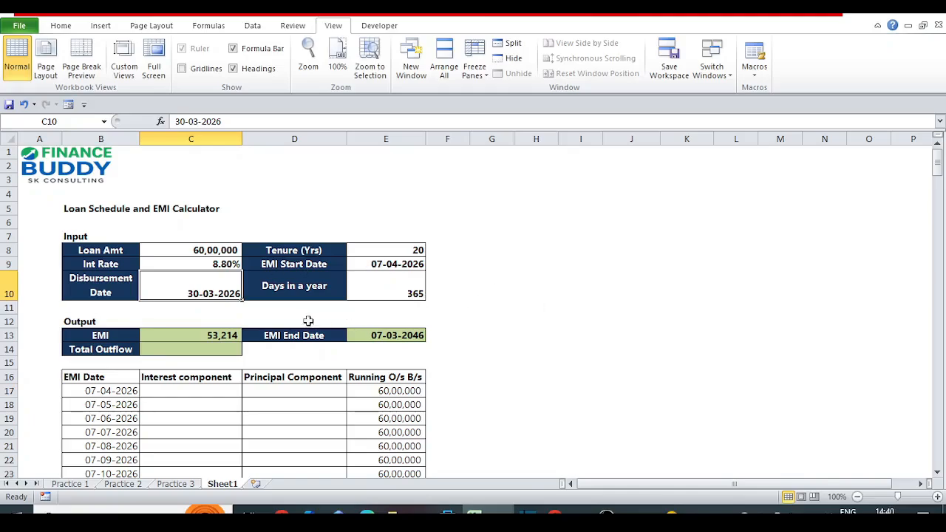
left_click(377, 263)
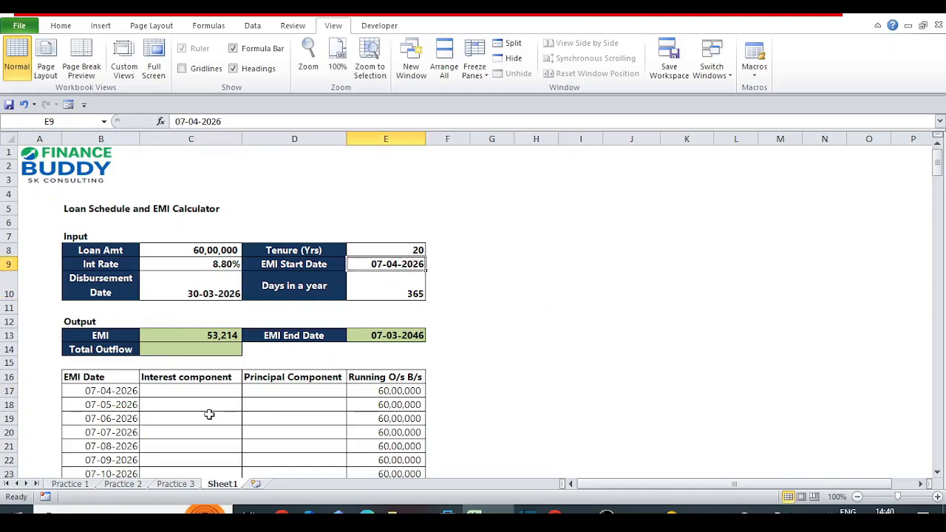
left_click(195, 391)
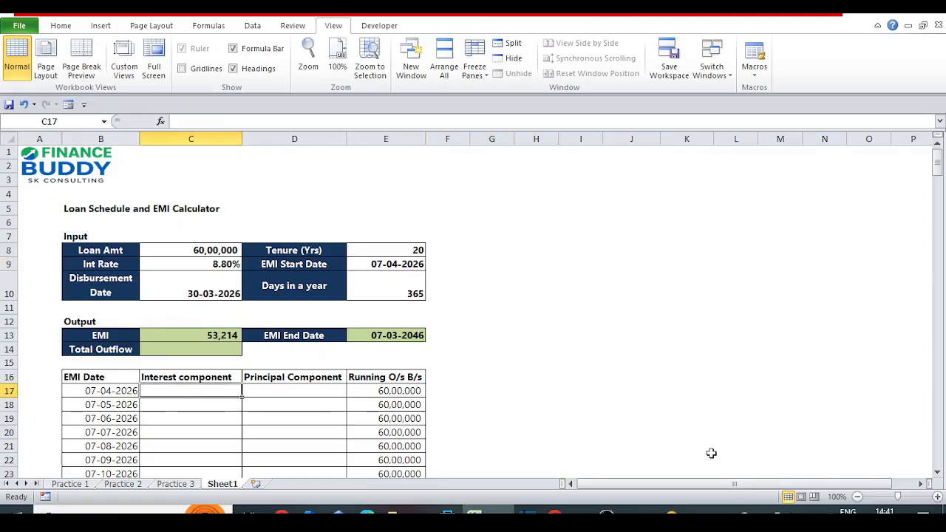
type("=")
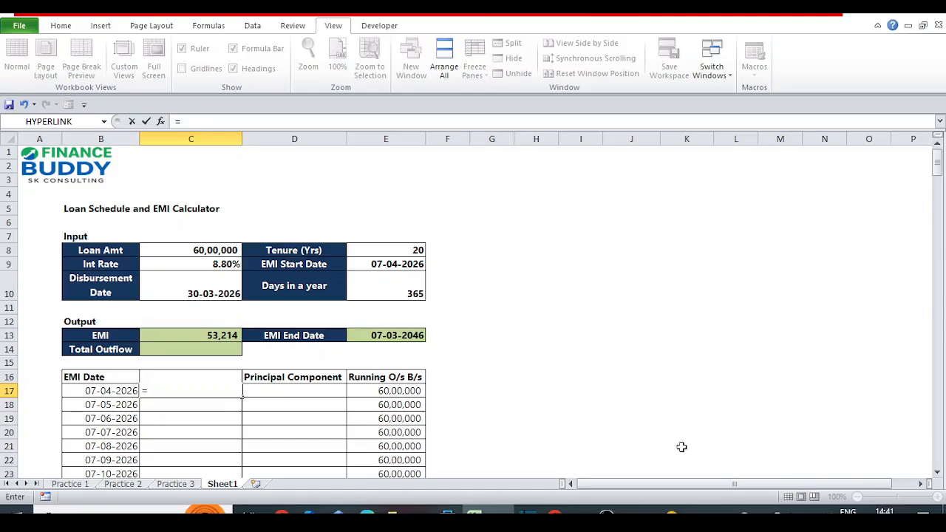
left_click(189, 252)
type("*")
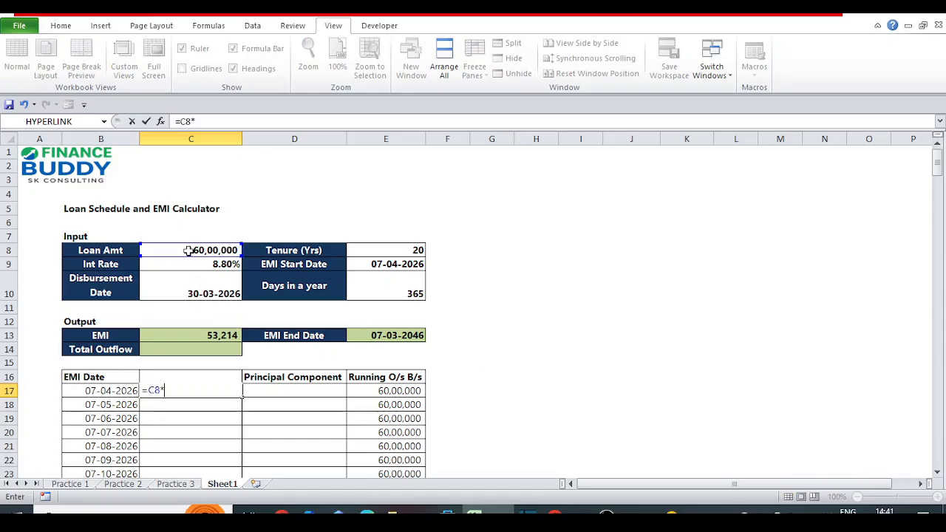
left_click(198, 264)
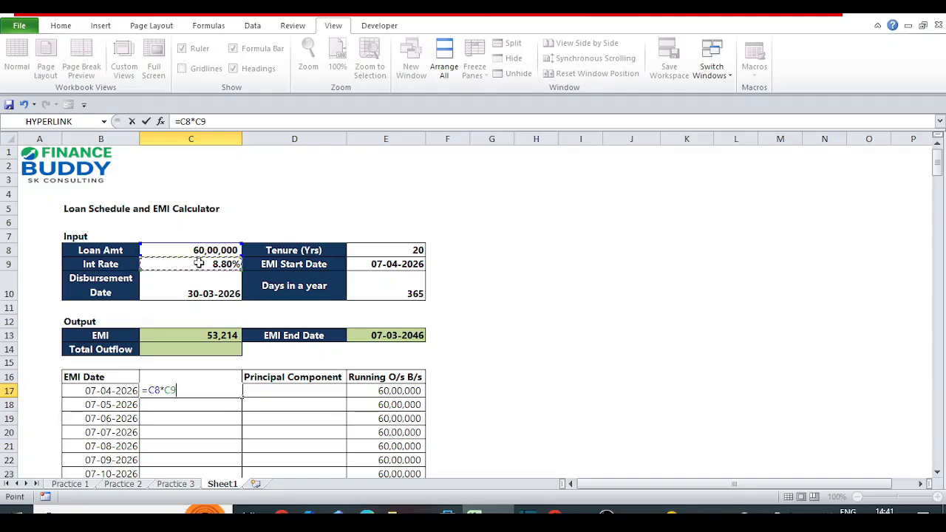
key("ctrl+Return")
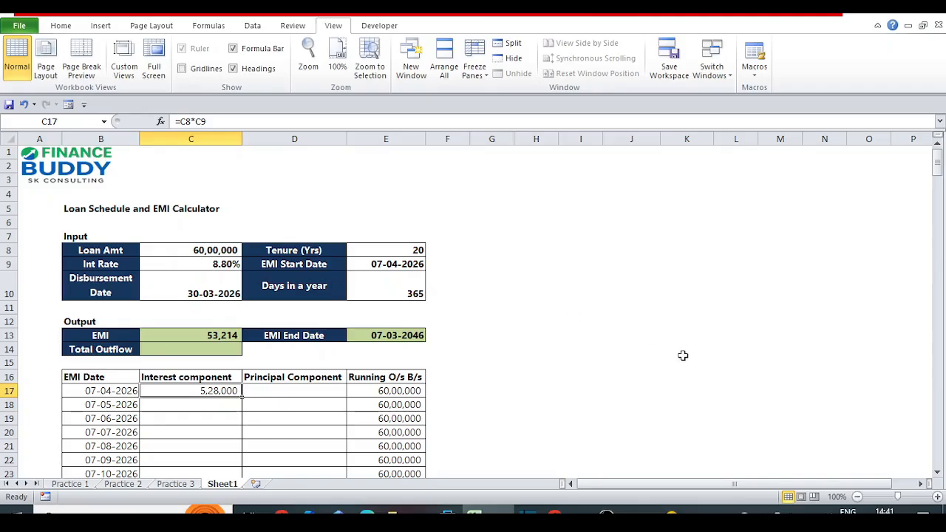
Extend the C17 interest formula to =(C8*C9)/E10, dividing the annual interest by the days in a year.
key("F2")
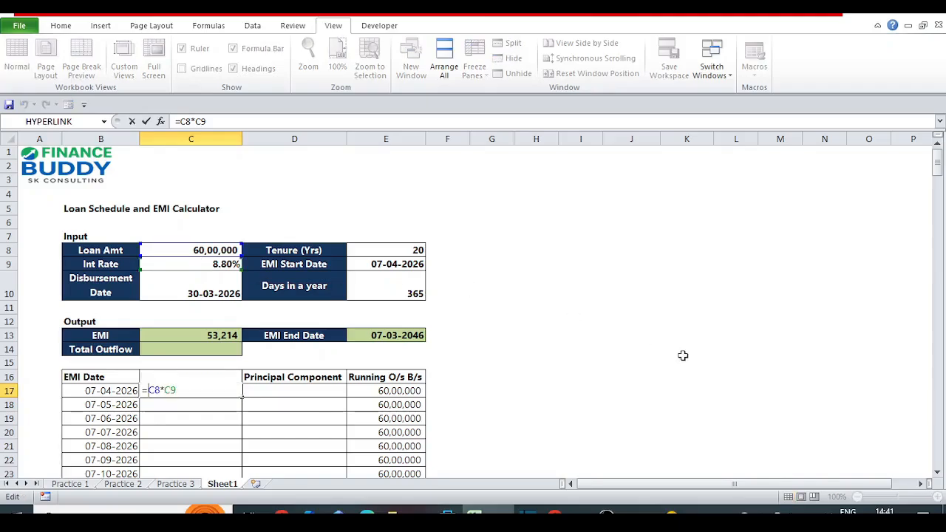
key("Home")
key("Right")
type("(")
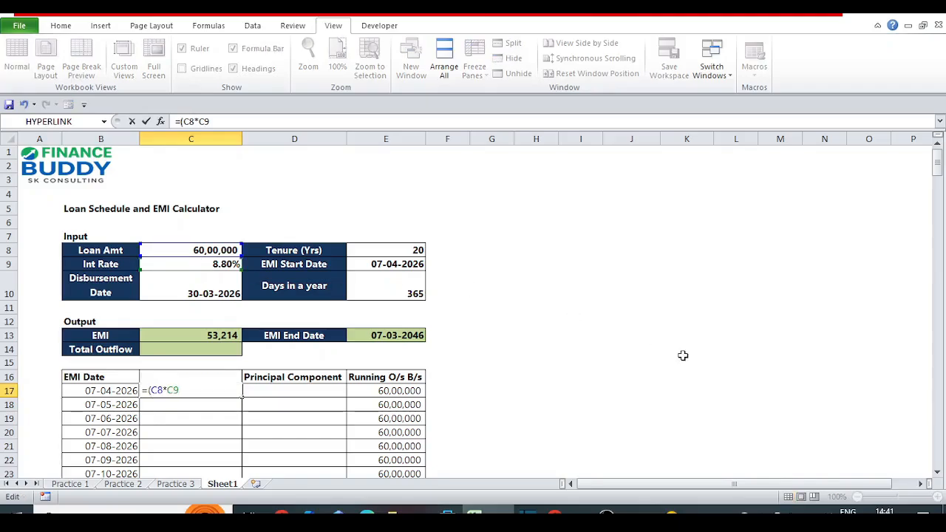
key("End")
type(")/")
left_click(405, 292)
key("Return")
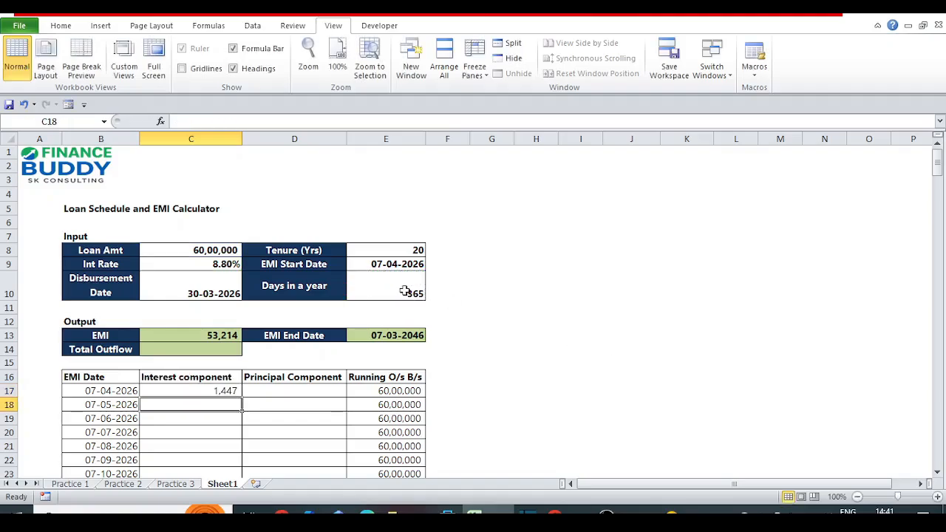
Multiply the daily interest in C17 by the days since disbursement, giving =((C8*C9)/E10)*(E9-C10+1).
key("Up")
key("F2")
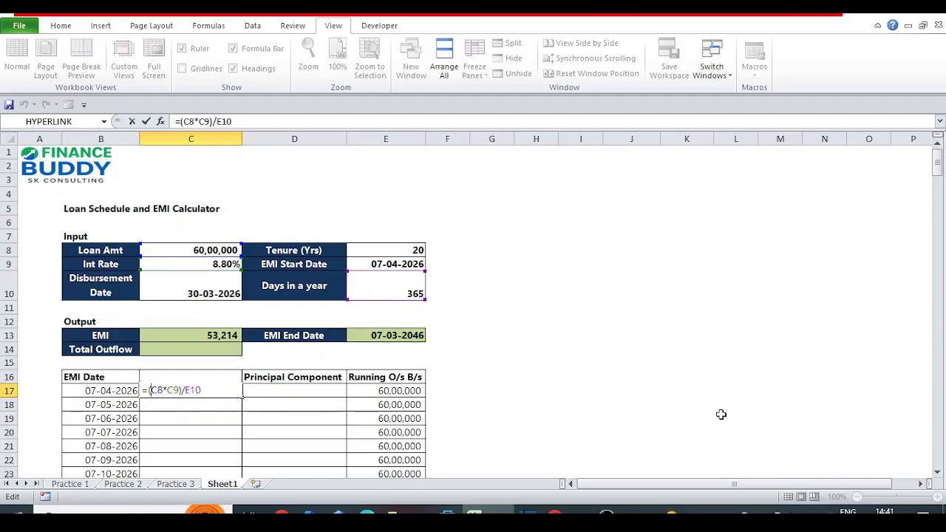
key("Home")
key("Right")
type("(")
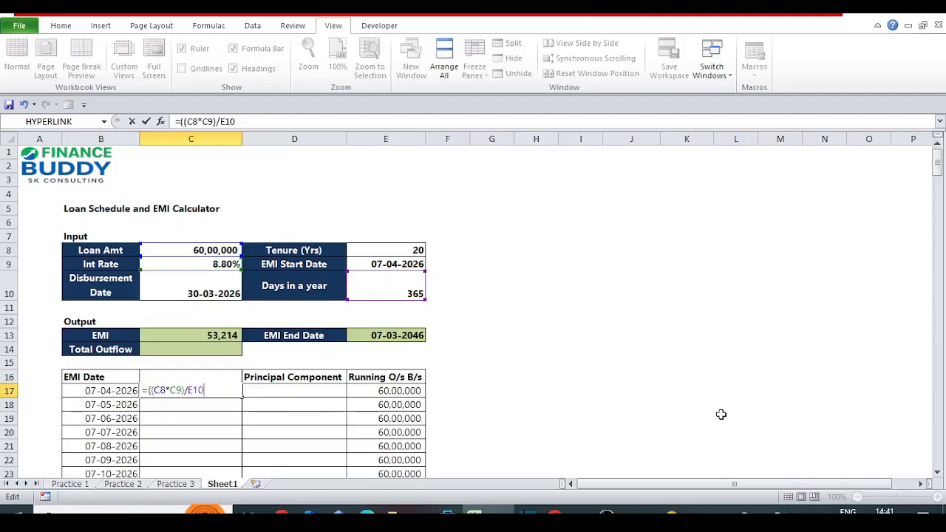
key("End")
type(")*(")
left_click(377, 264)
type("-")
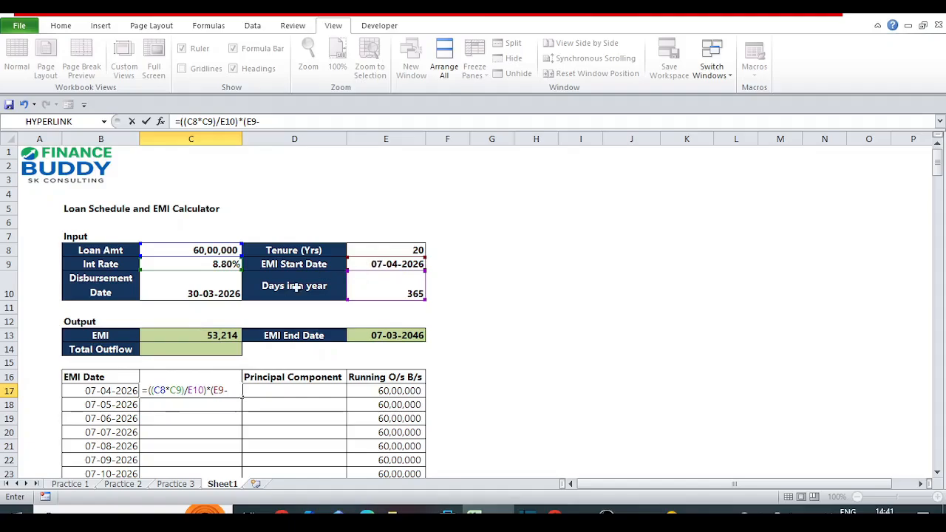
left_click(231, 285)
type("+1")
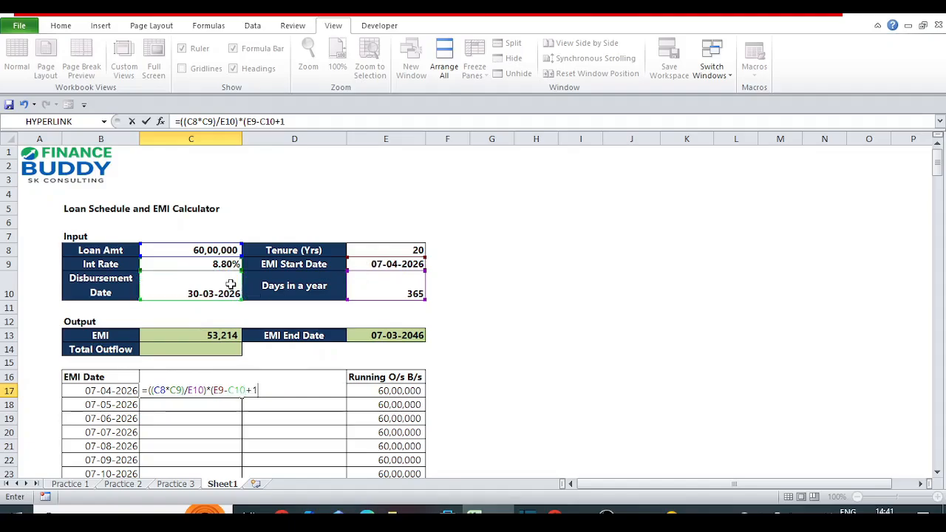
type(")")
key("Return")
key("Up")
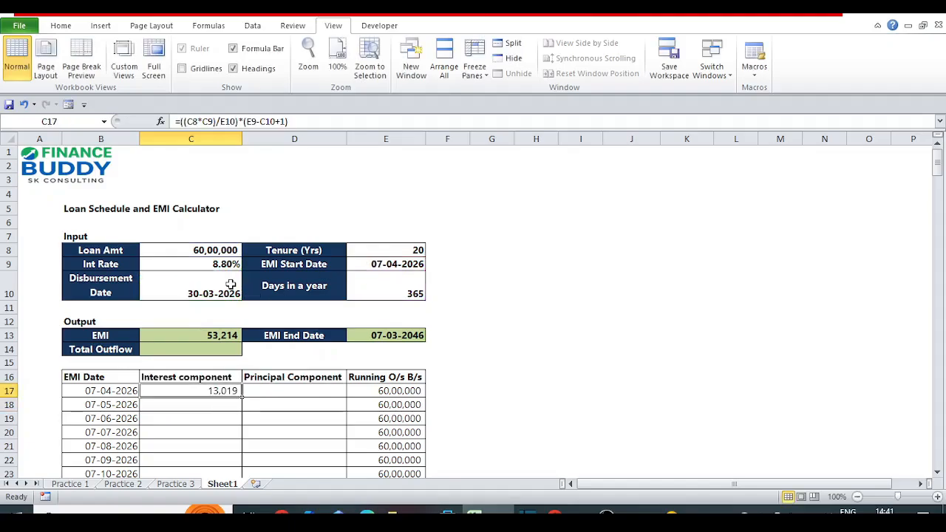
key("F2")
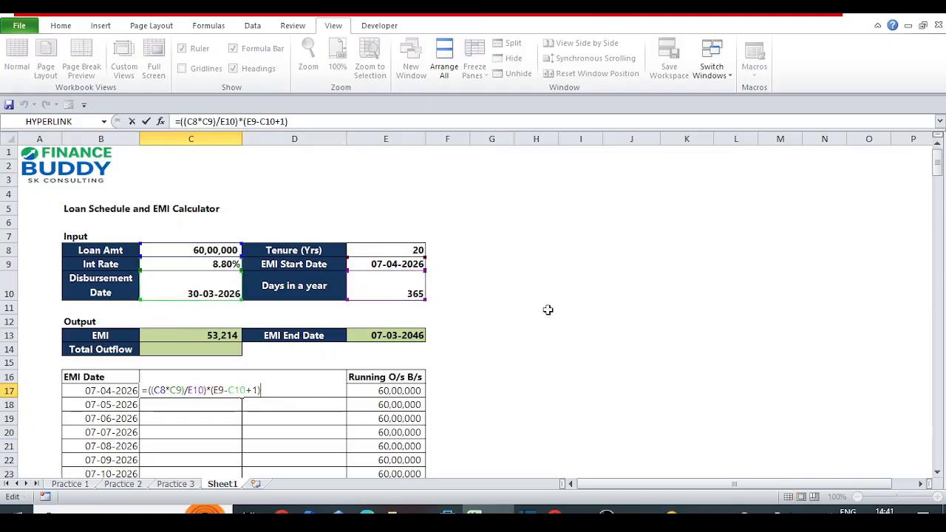
key("Escape")
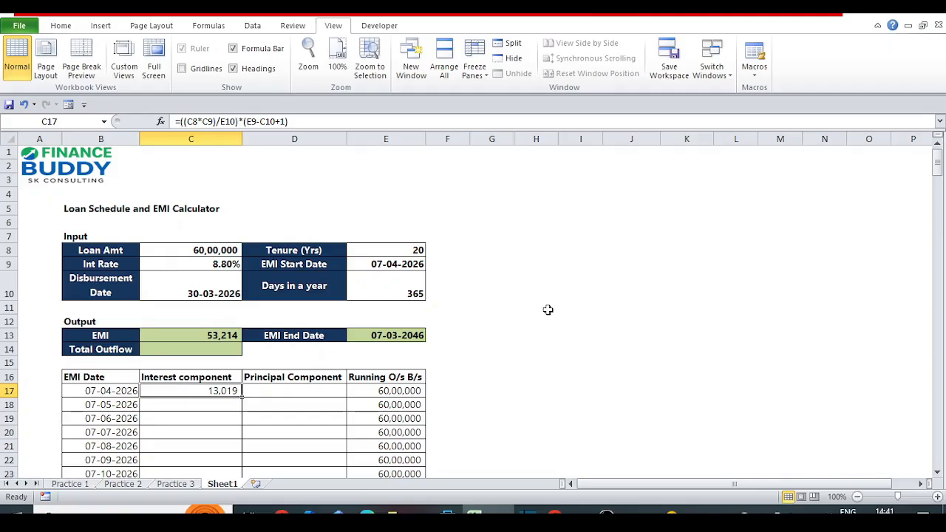
Enter a formula in D17 that subtracts the interest component in C17 from the EMI in C13.
key("Right")
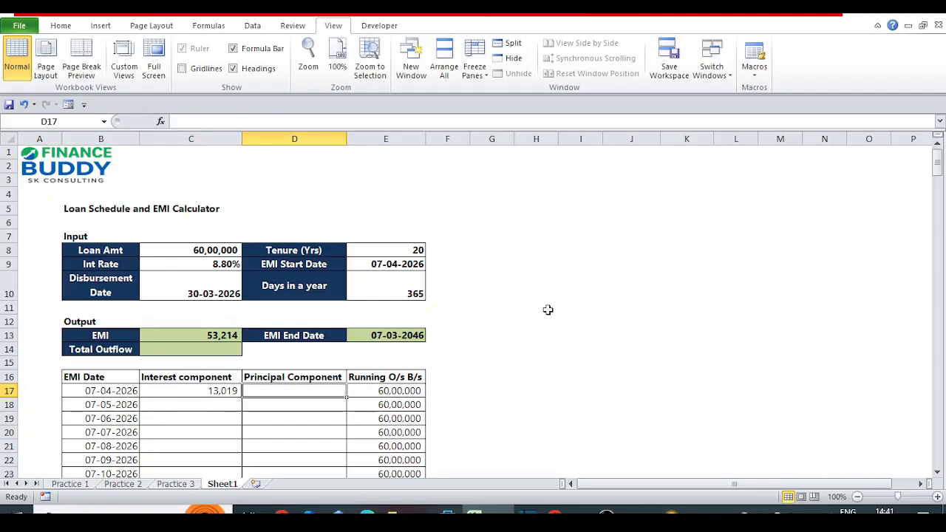
type("=")
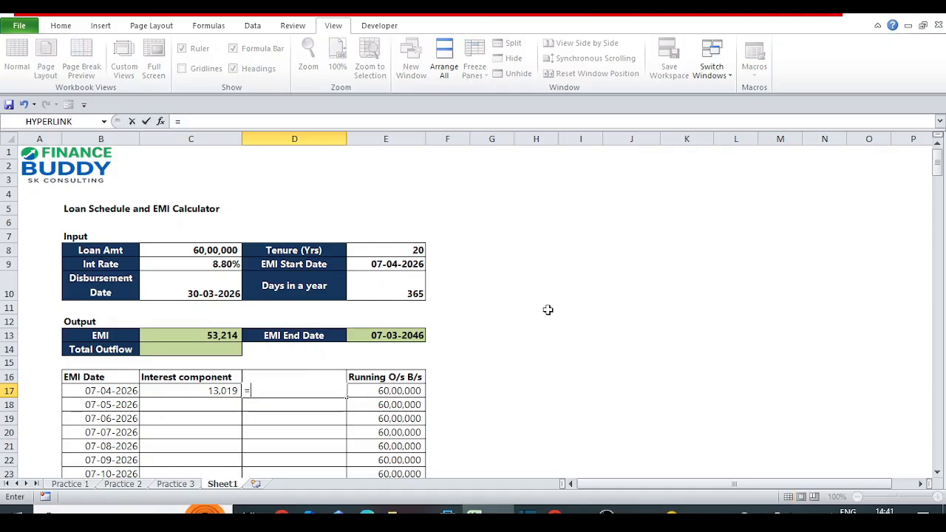
key("Left")
key("Up")
key("Up")
key("Up")
key("Up")
type("-")
key("Left")
key("Return")
key("Up")
Review the running balance, interest and EMI date cells in the first row of the schedule.
key("Right")
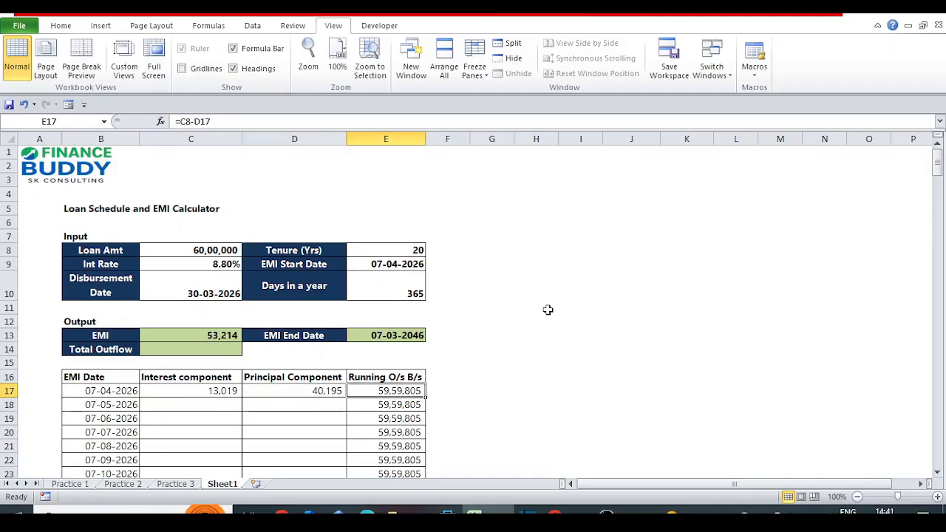
key("Left")
key("Left")
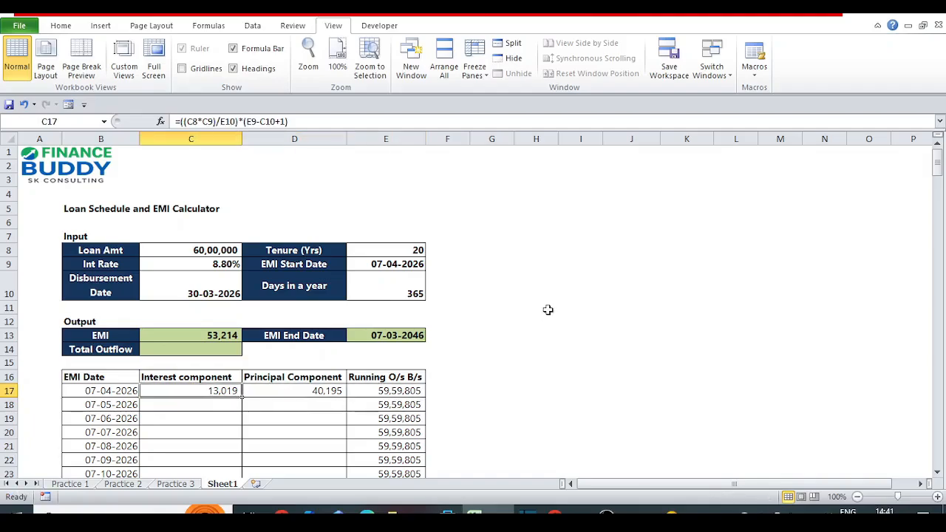
key("shift+Right")
key("shift+Right")
key("Left")
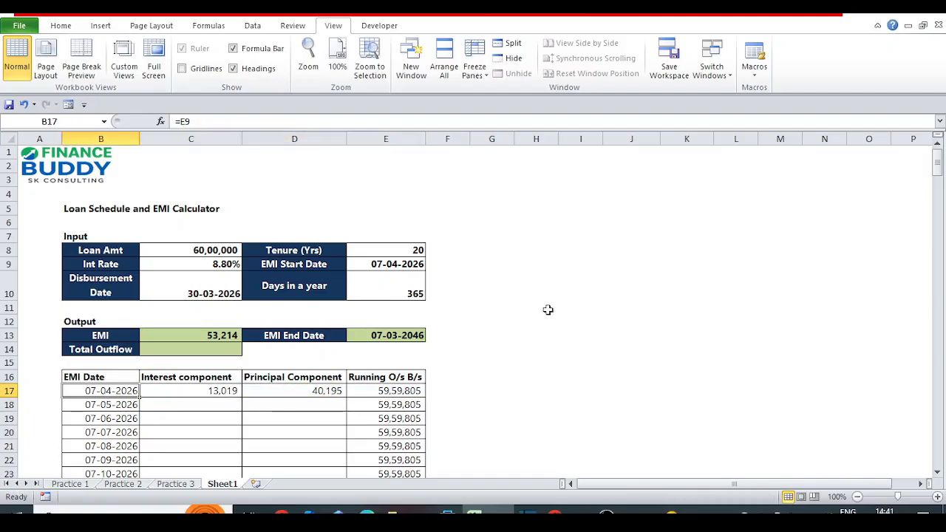
key("Down")
key("Right")
key("Up")
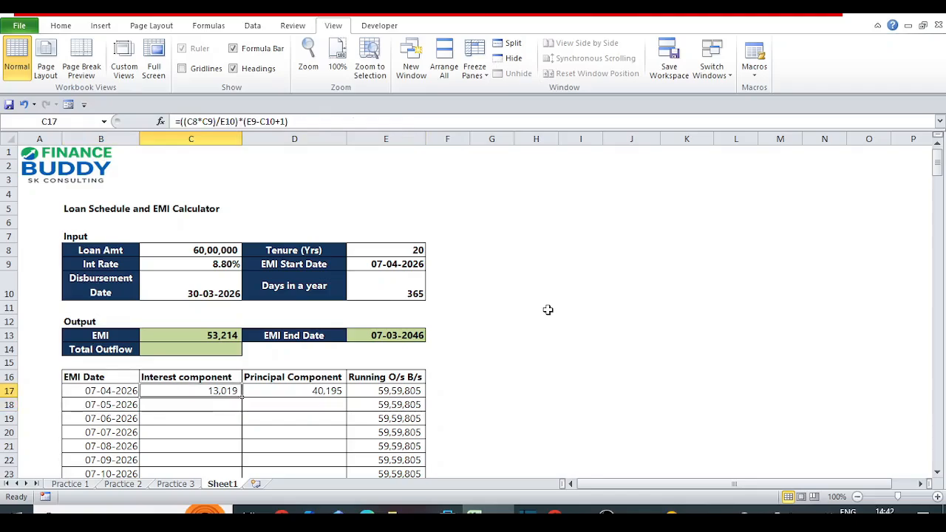
key("Down")
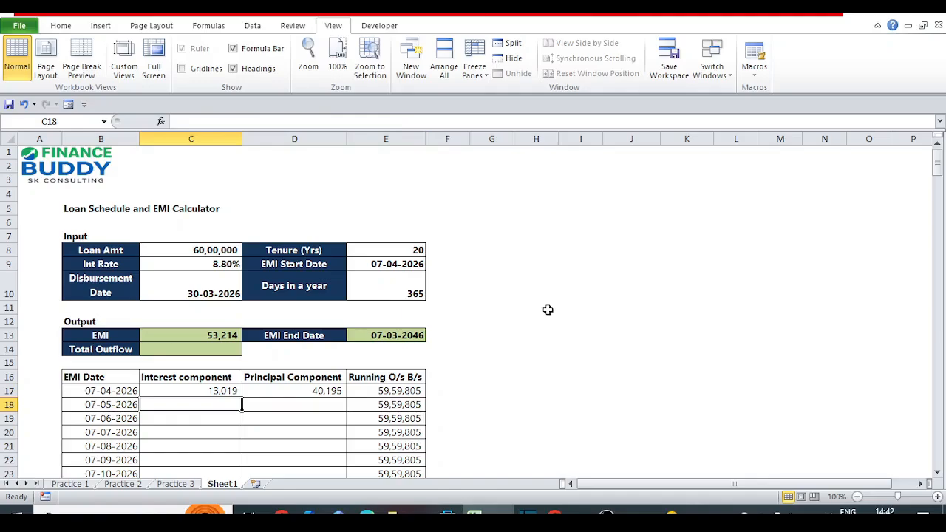
Copy the C17 formula text unchanged into C18 as =((C8*C9)/E10)*(E9-C10+1).
key("Up")
key("F2")
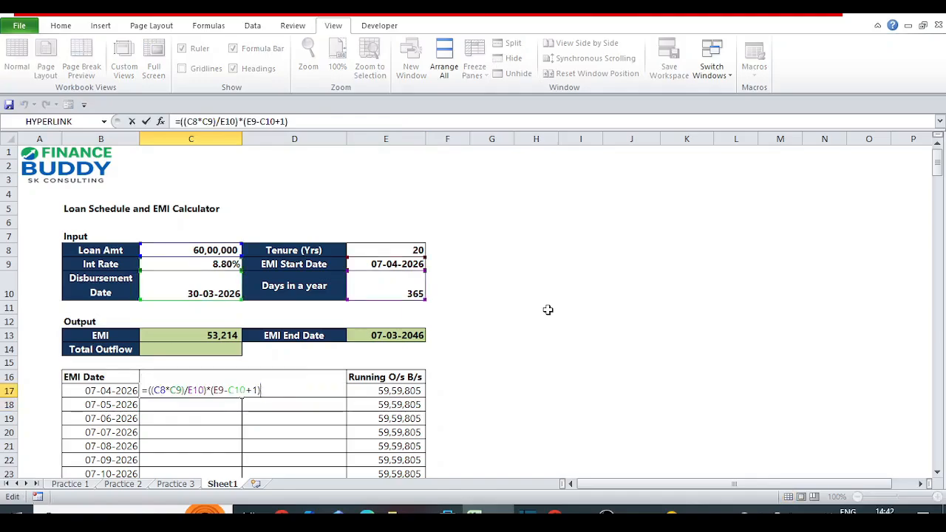
key("shift+Left")
key("shift+Left")
key("shift+Left")
key("shift+Left")
key("shift+Left")
key("shift+Left")
key("shift+Left")
key("shift+Left")
key("shift+Left")
key("shift+Left")
key("shift+Left")
key("shift+Left")
key("shift+Left")
key("shift+Left")
key("shift+Left")
key("shift+Left")
key("shift+Left")
key("shift+Left")
key("shift+Left")
key("shift+Left")
key("ctrl+c")
key("Return")
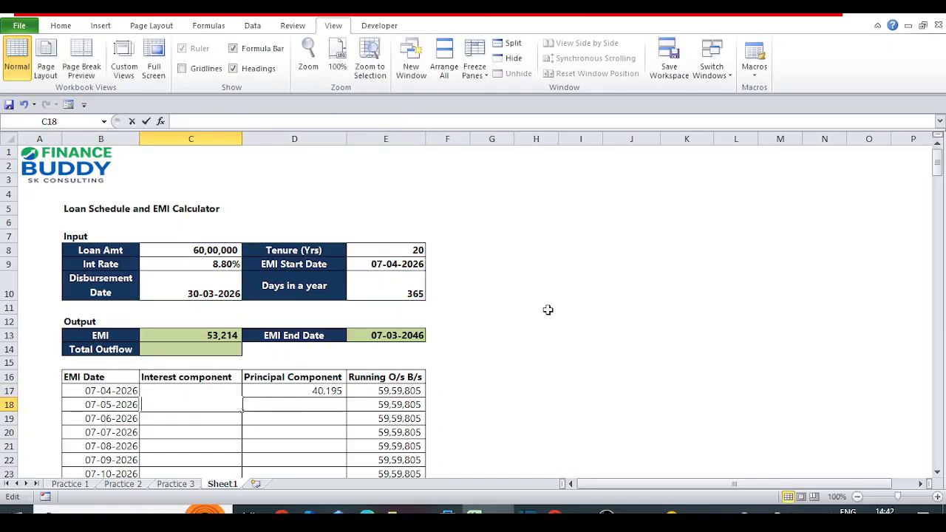
key("ctrl+v")
key("Return")
Replace C8 with E17 in the C18 formula so interest is based on the previous running balance.
key("Up")
key("F2")
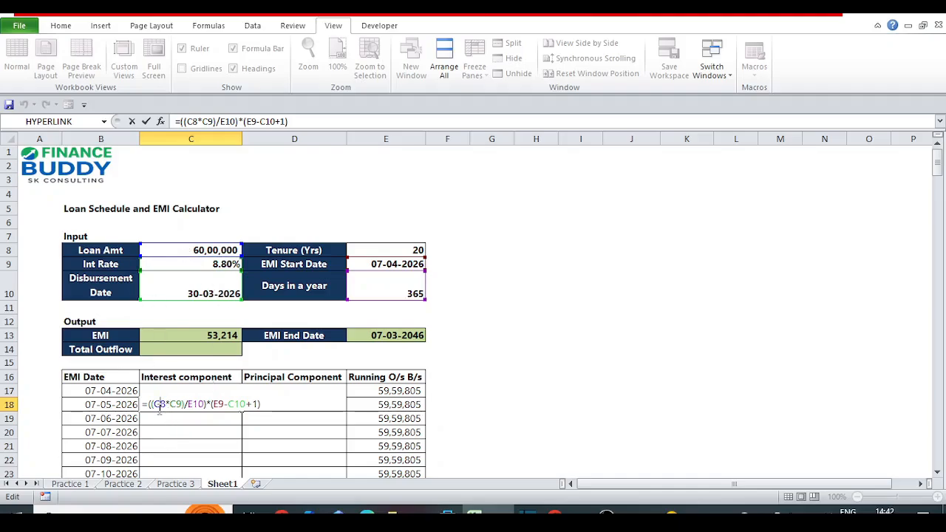
left_click(410, 69)
key("BackSpace")
key("BackSpace")
type("E17")
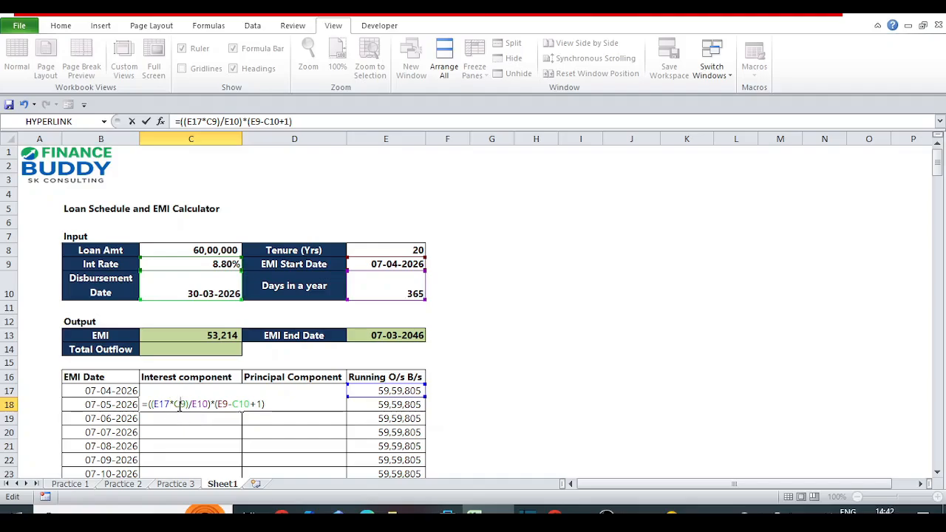
Make the interest rate and days-in-a-year references in the C18 formula absolute, as $C$9 and $E$10.
key("F4")
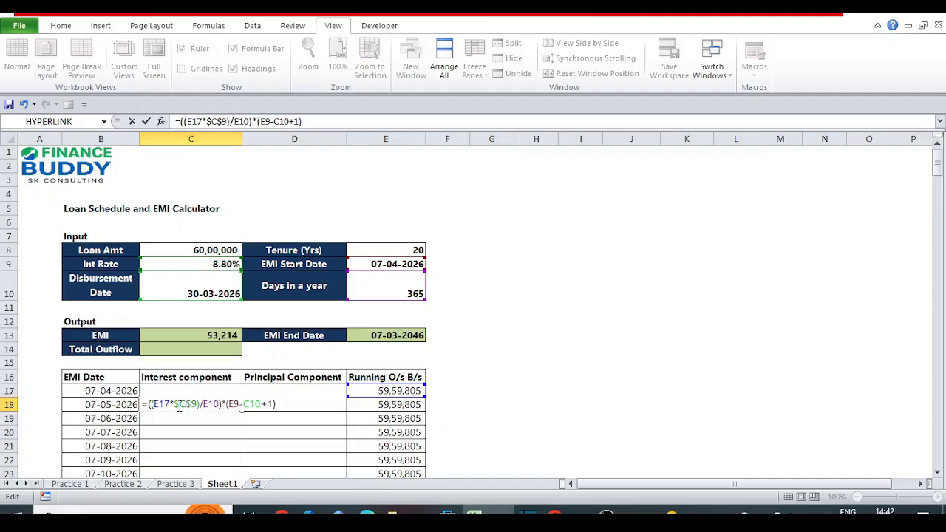
key("Right")
key("Right")
key("F4")
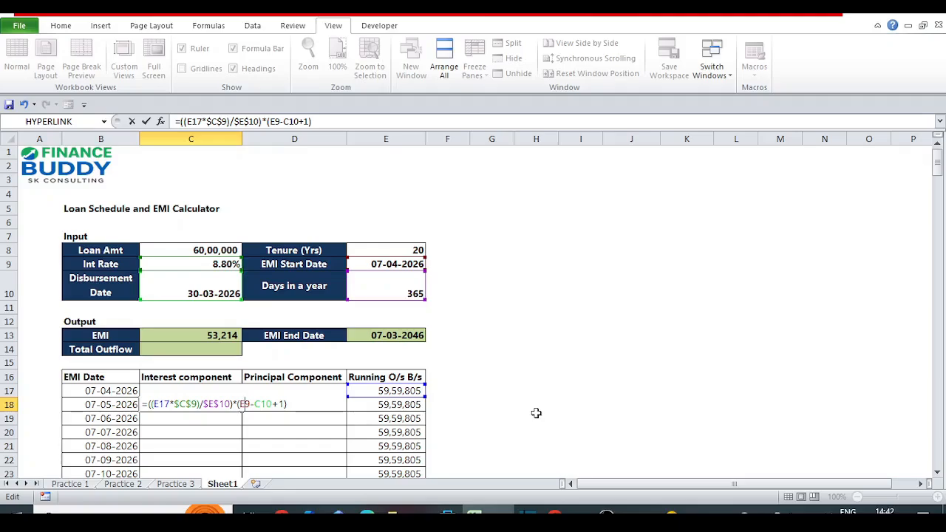
Replace E9 with B18 in the C18 formula to use the current row's EMI date.
key("Right")
key("Right")
key("shift+Left")
key("shift+Left")
type("B18")
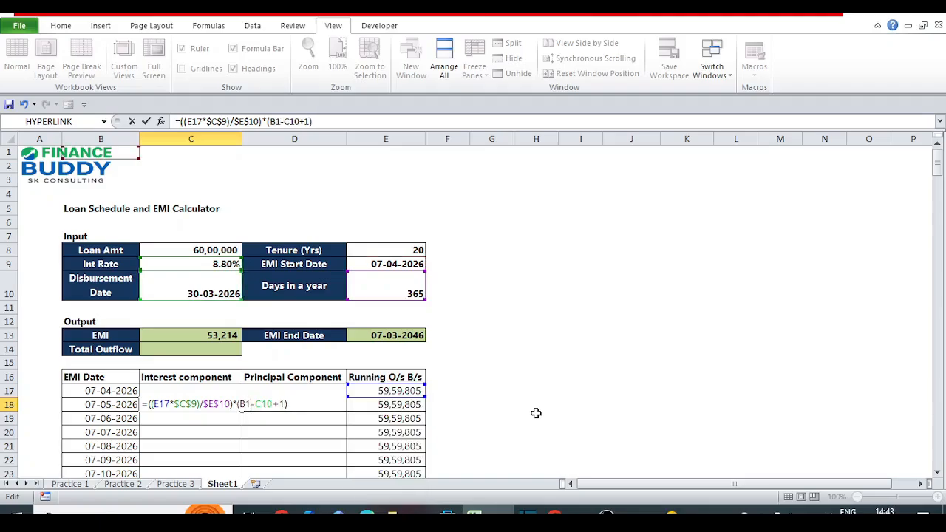
Replace C10 with B17 in the C18 formula, completing it as =((E17*$C$9)/$E$10)*(B18-B17+1).
key("Right")
key("Right")
key("Right")
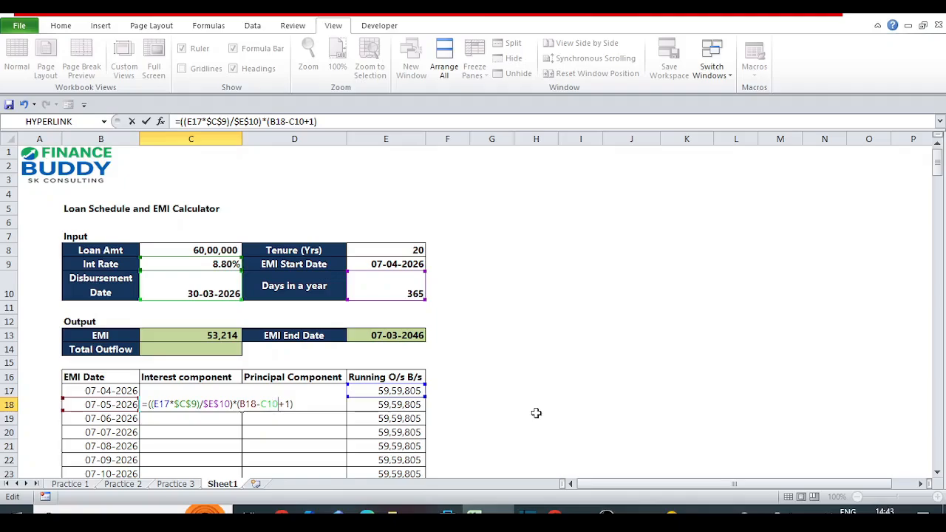
key("shift+Left")
type("B")
key("Right")
key("Right")
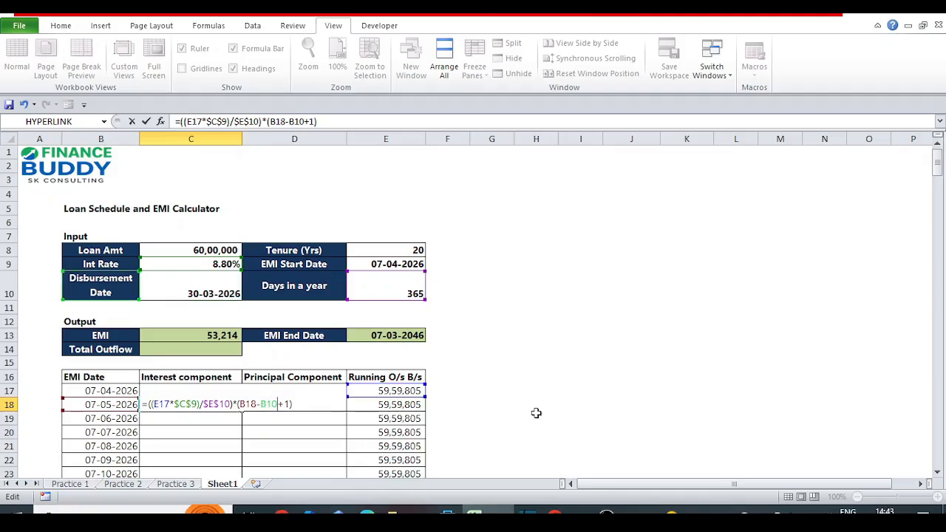
key("shift+Left")
type("7")
key("Return")
key("Up")
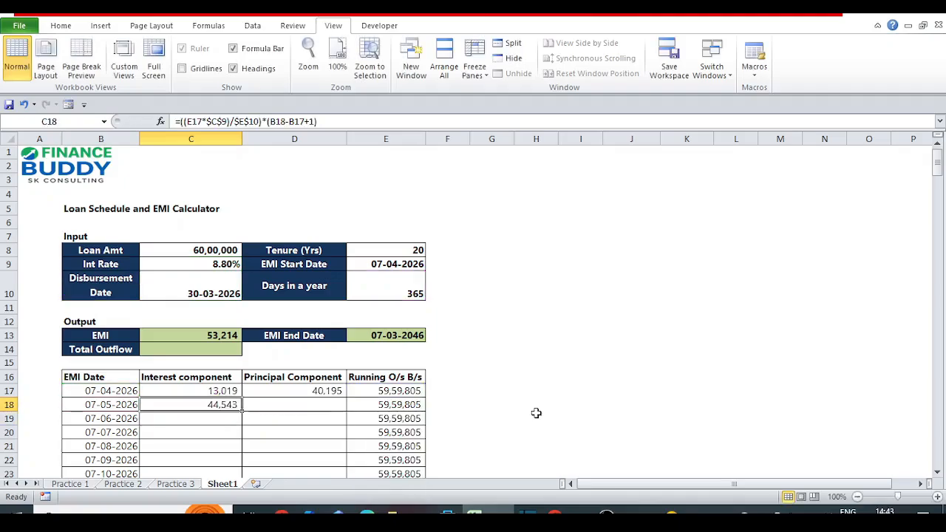
key("Right")
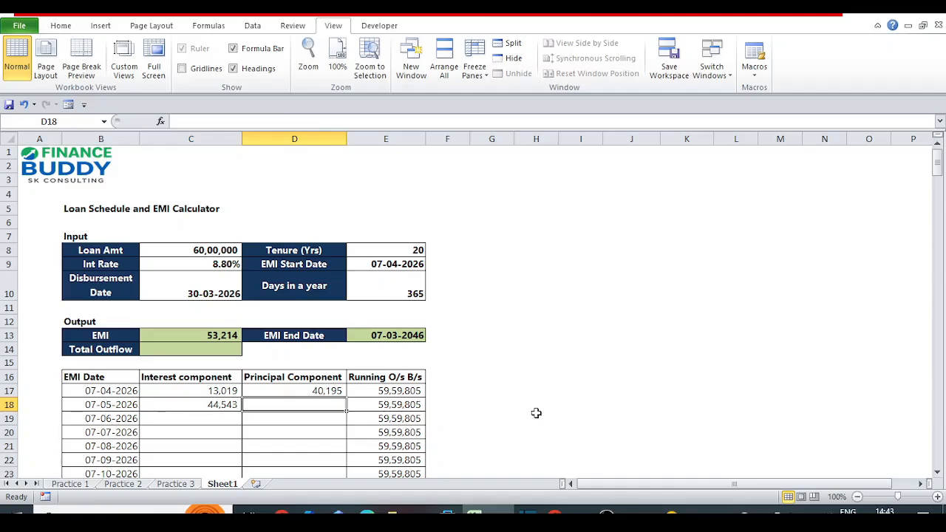
Enter =C13-C18 in D18 to calculate the principal component as the EMI minus that row's interest.
type("=")
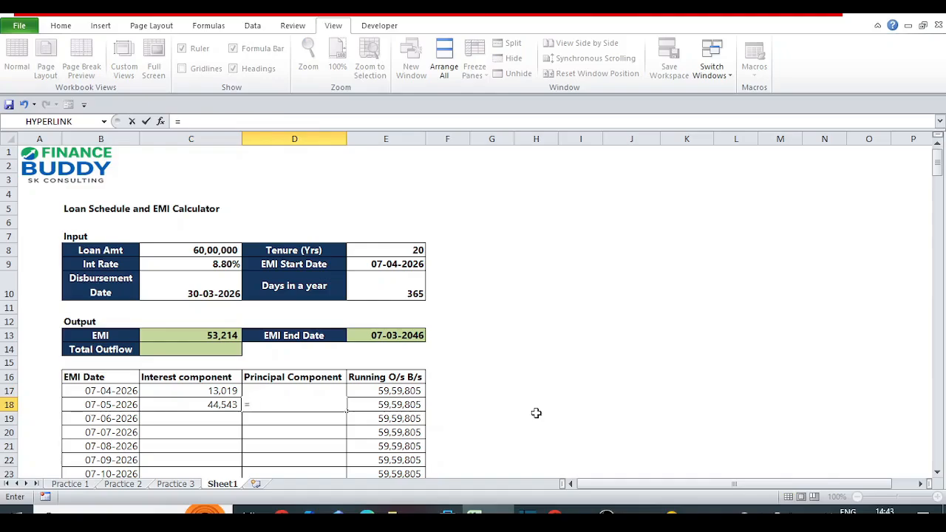
key("Left")
key("Up")
key("Up")
key("Up")
key("Up")
key("Up")
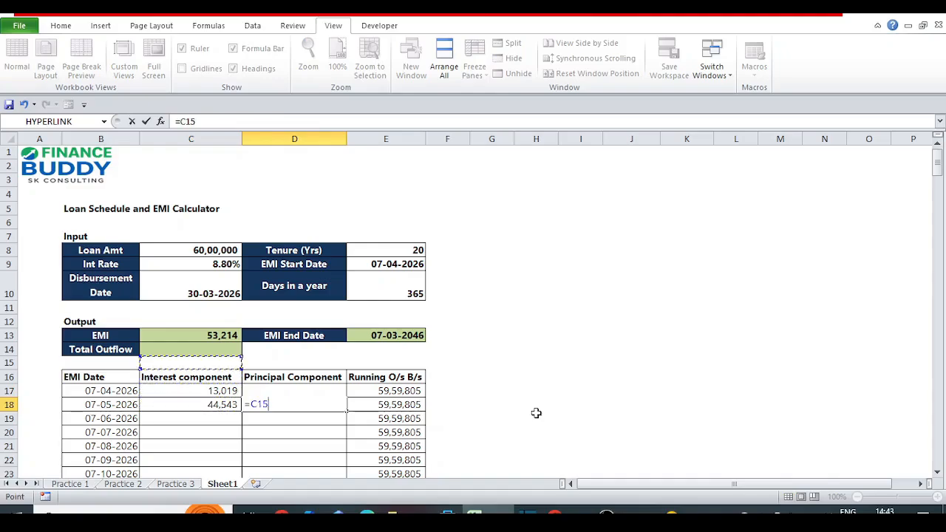
type("-")
key("Left")
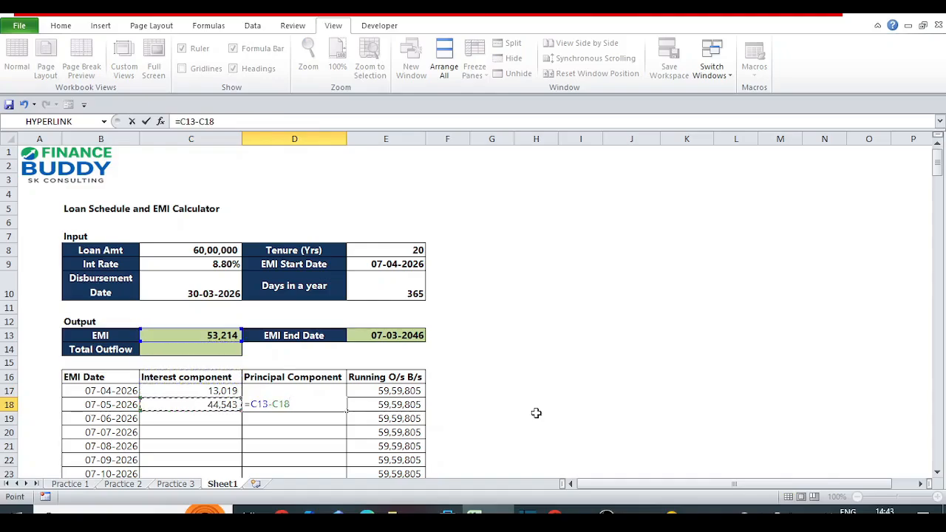
key("Return")
Make the EMI reference in the D18 formula absolute, giving =$C$13-C18.
key("Up")
key("Left")
key("Right")
key("F2")
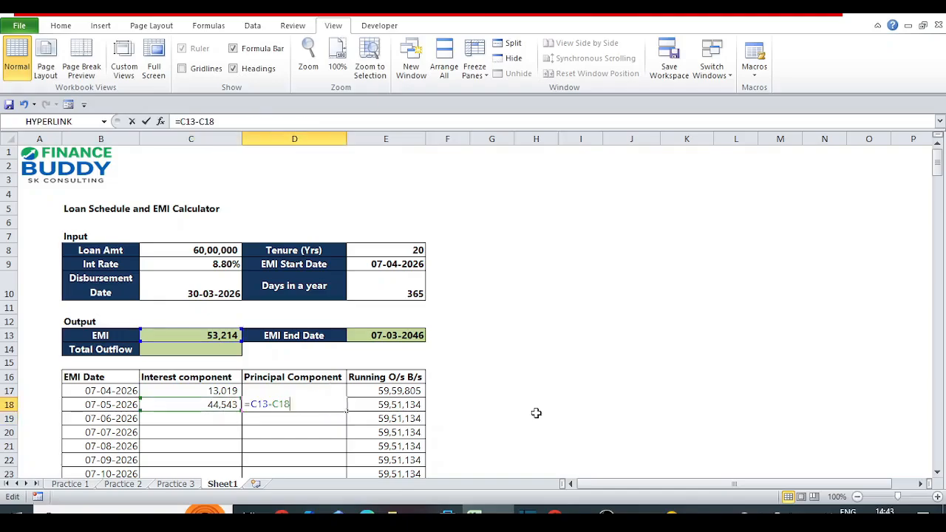
type("$")
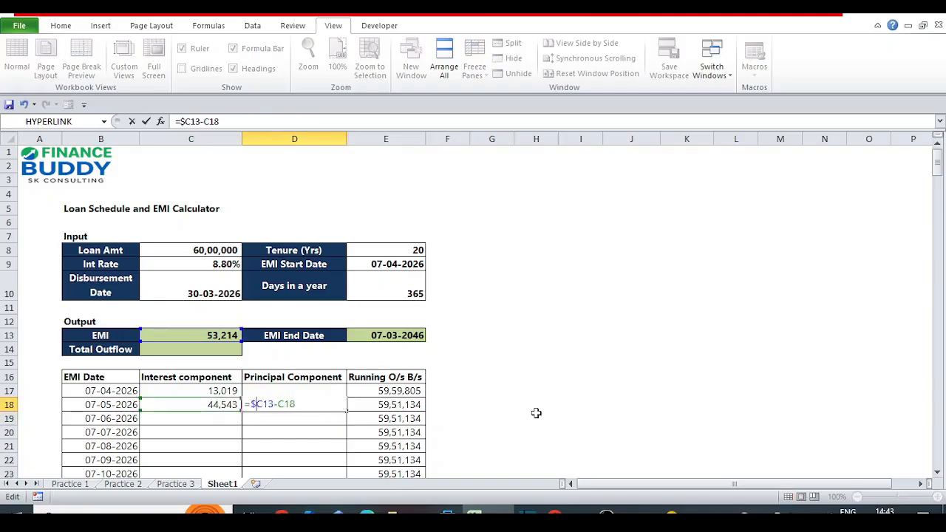
key("Right")
type("$")
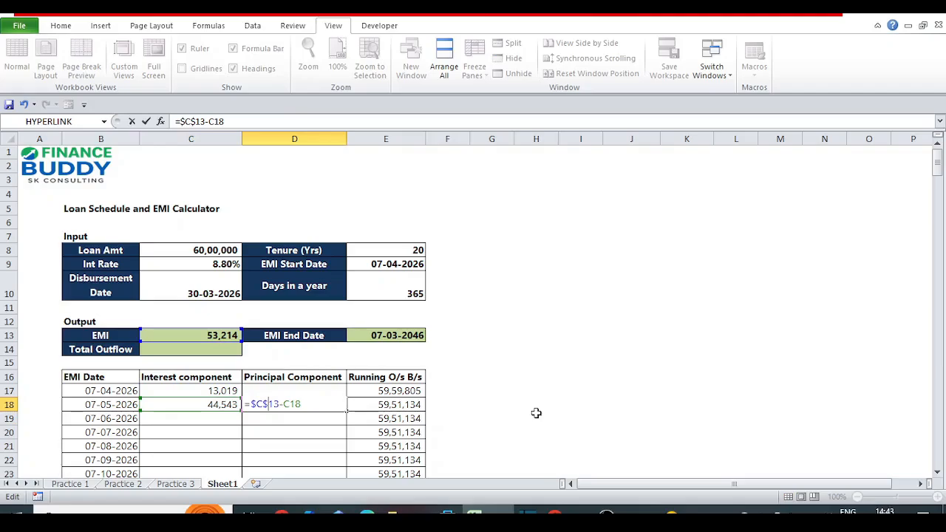
key("Return")
Review the interest component formulas in C17 and C18 without changing them.
key("Left")
key("Up")
key("Up")
key("Up")
key("Up")
key("Up")
key("Up")
key("Down")
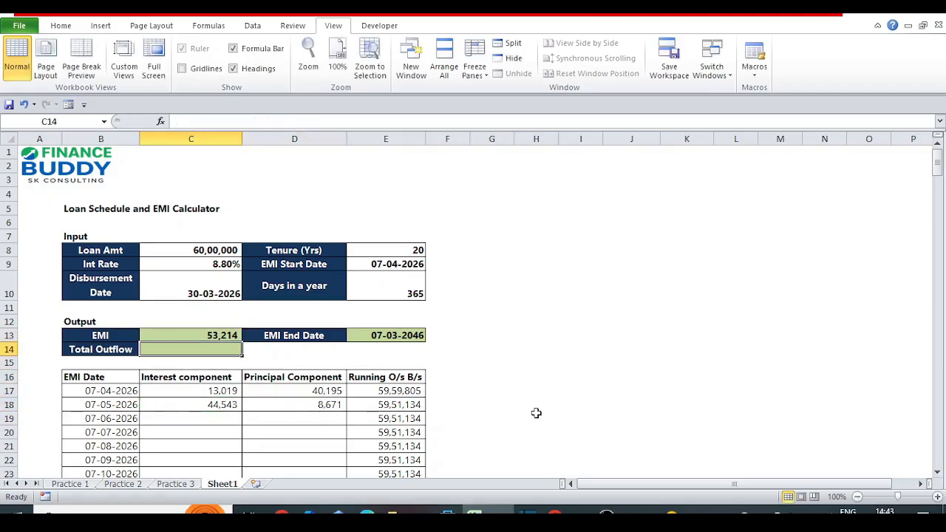
key("Down")
key("Down")
key("Down")
key("Down")
key("Right")
key("Left")
key("F2")
key("Escape")
key("Up")
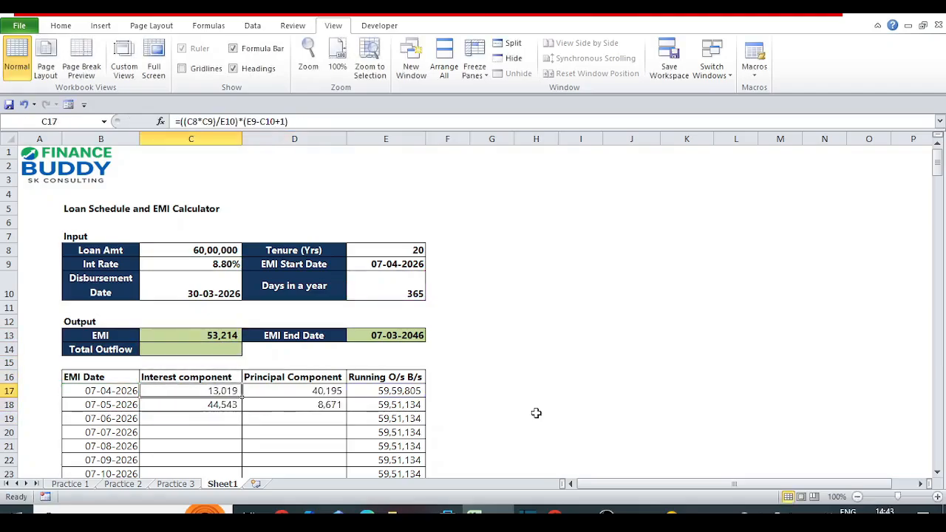
key("F2")
key("Return")
Wrap the C18 interest formula in IFERROR with an empty string ("") as the error value.
key("F2")
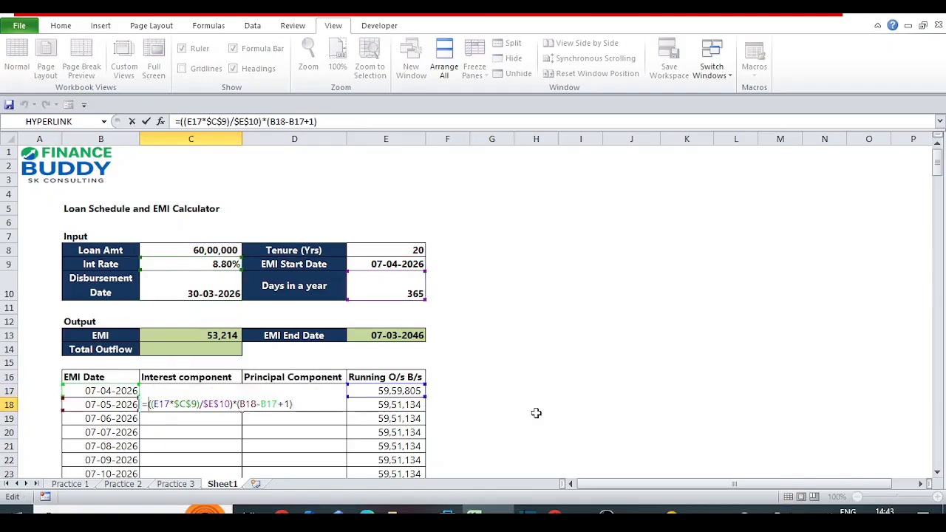
type("if")
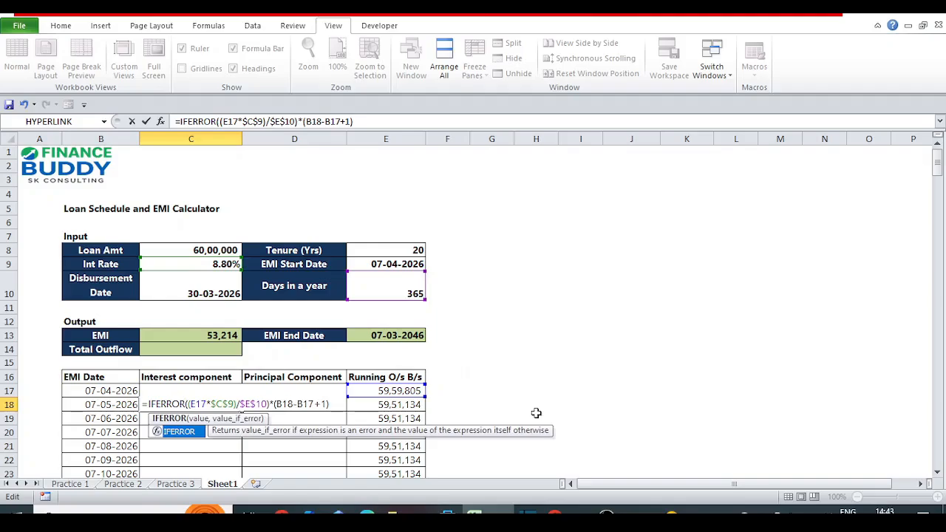
type("(")
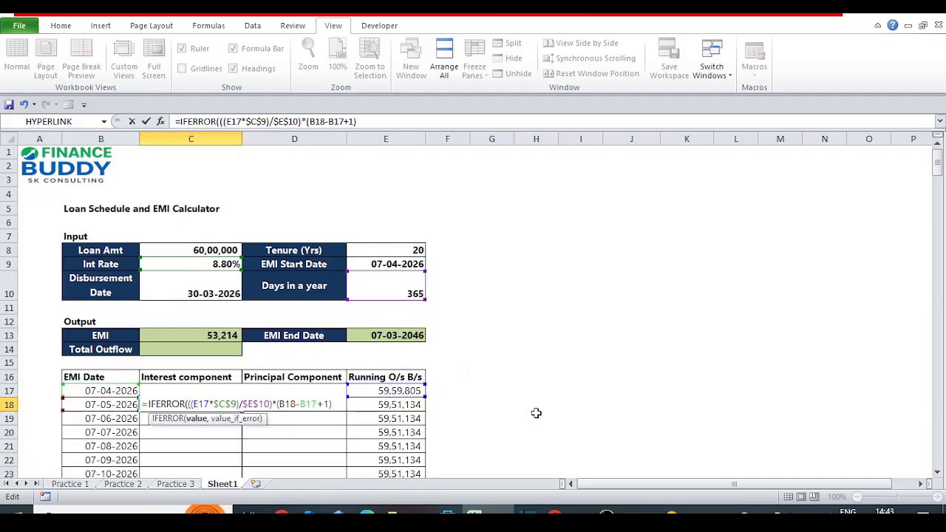
type(",\"\")")
key("Return")
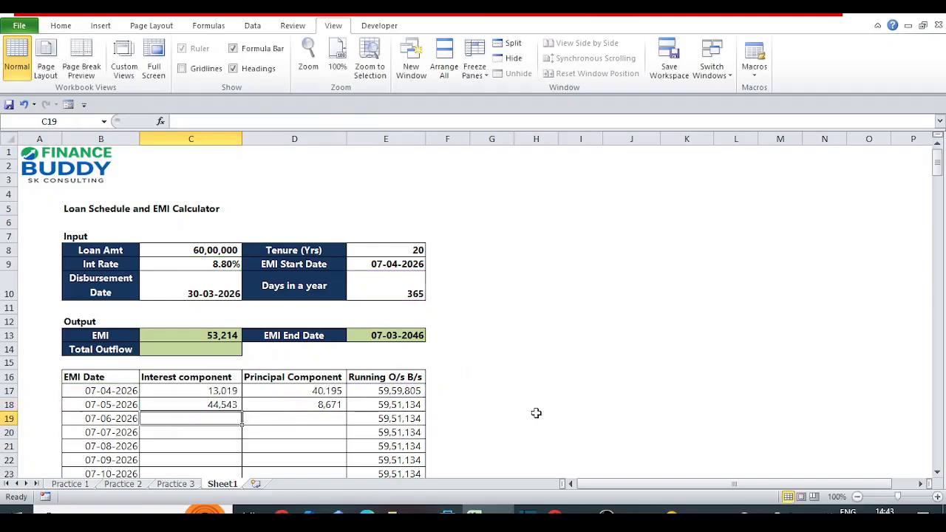
Wrap the D18 principal formula in IFERROR with a blank fallback, giving =IFERROR($C$13-C18,"").
key("Up")
key("Right")
key("F2")
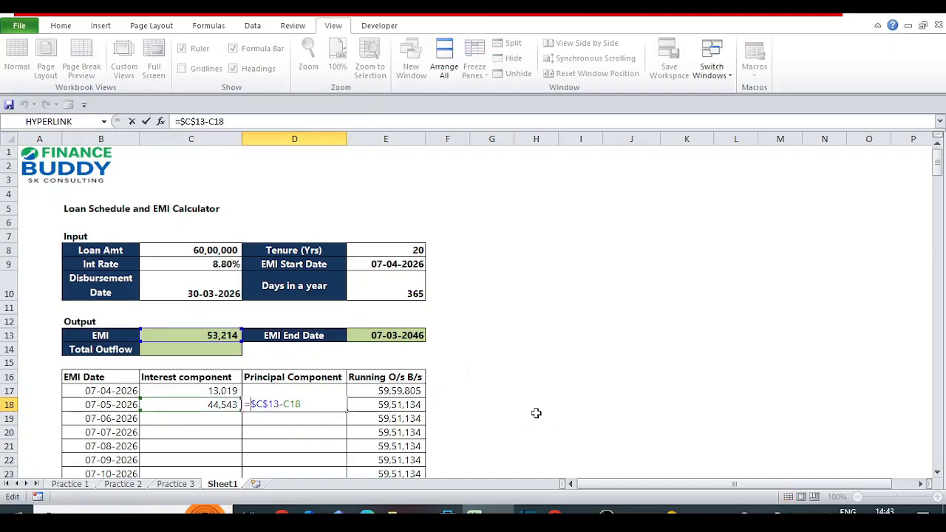
key("Home")
key("Right")
type("IFERROR($C$13-C18")
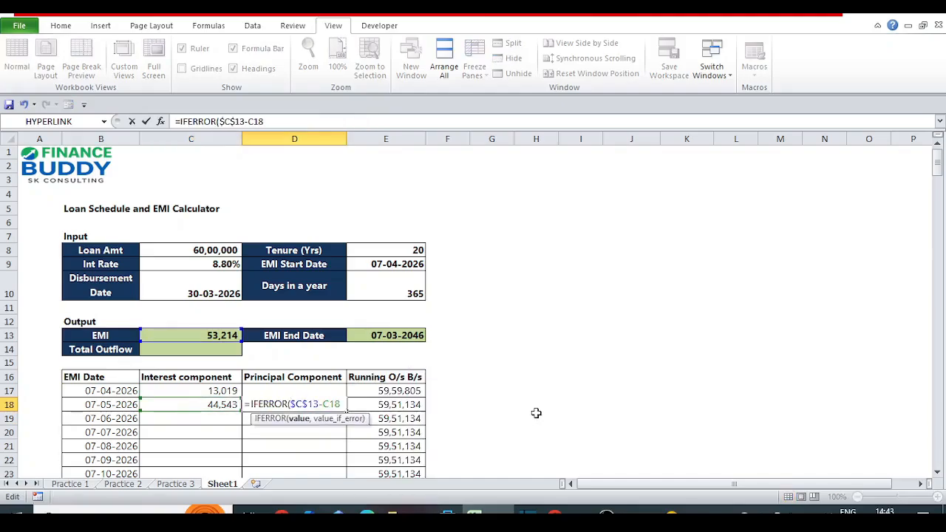
type(",\"\")")
key("Return")
Review the running balance formula in E18 and find where the schedule's last row lies.
key("Up")
key("Right")
key("F2")
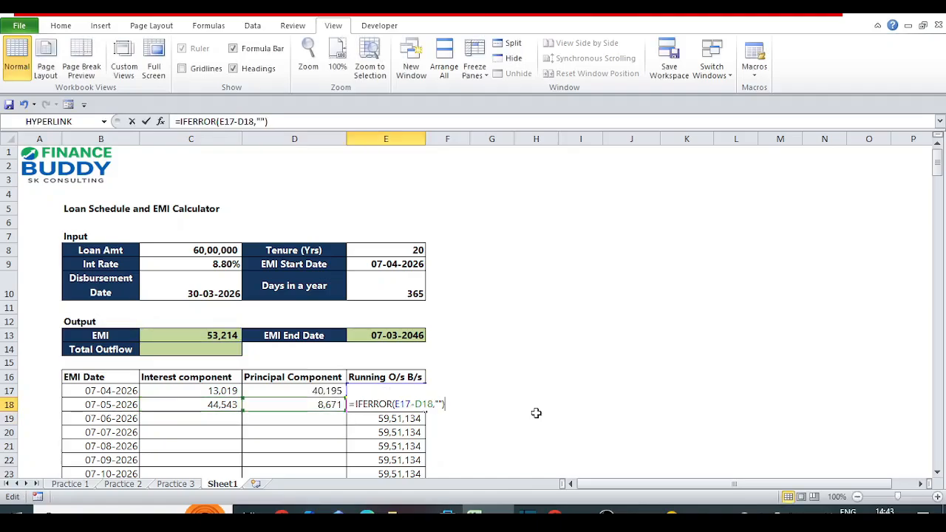
key("Escape")
key("Left")
key("Left")
key("Right")
key("Right")
key("ctrl+Down")
key("Left")
key("Left")
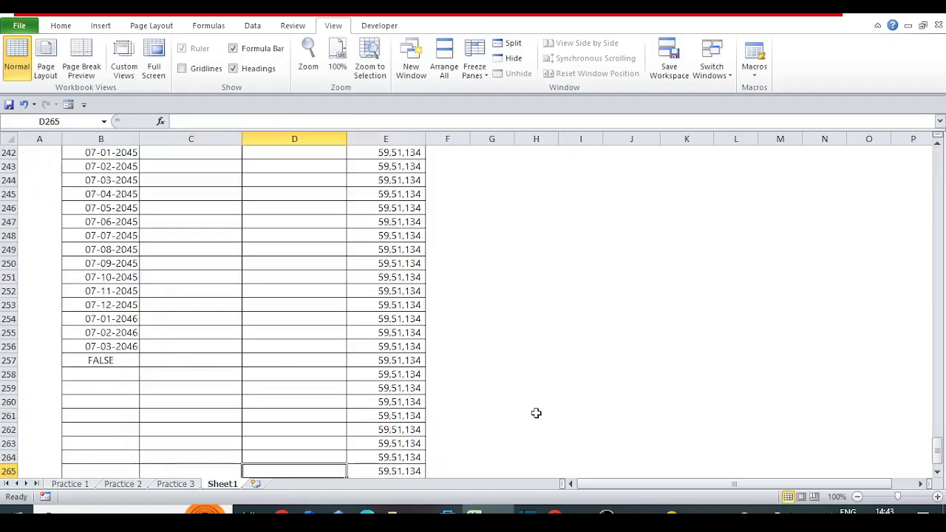
key("Up")
key("ctrl+Up")
key("Up")
key("Up")
key("Up")
key("Up")
key("Up")
key("Up")
key("Up")
key("Up")
key("Up")
key("Up")
key("Up")
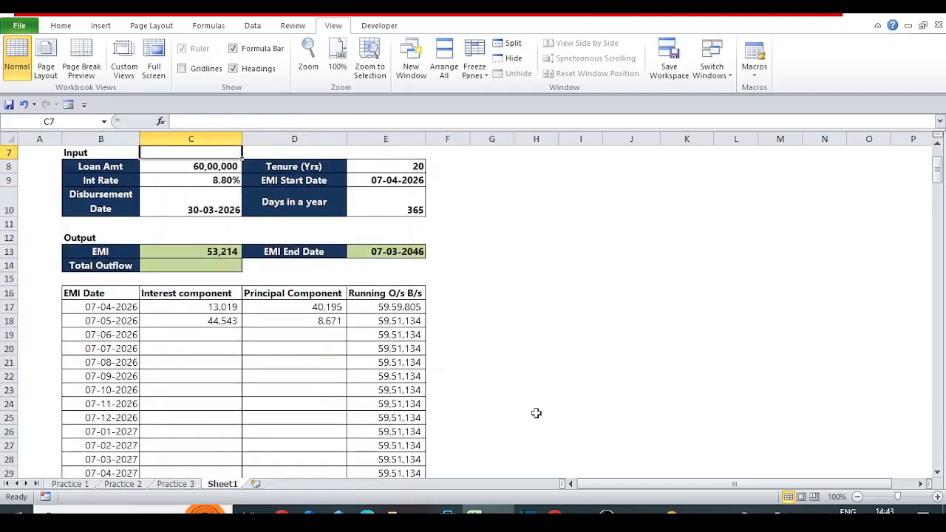
Copy the interest and principal formulas in C18:D18 down the schedule to row 265.
key("Down")
key("Down")
key("Down")
key("Down")
key("Down")
key("Down")
key("Down")
key("Down")
key("Down")
key("Down")
key("Down")
key("shift+Right")
key("ctrl+c")
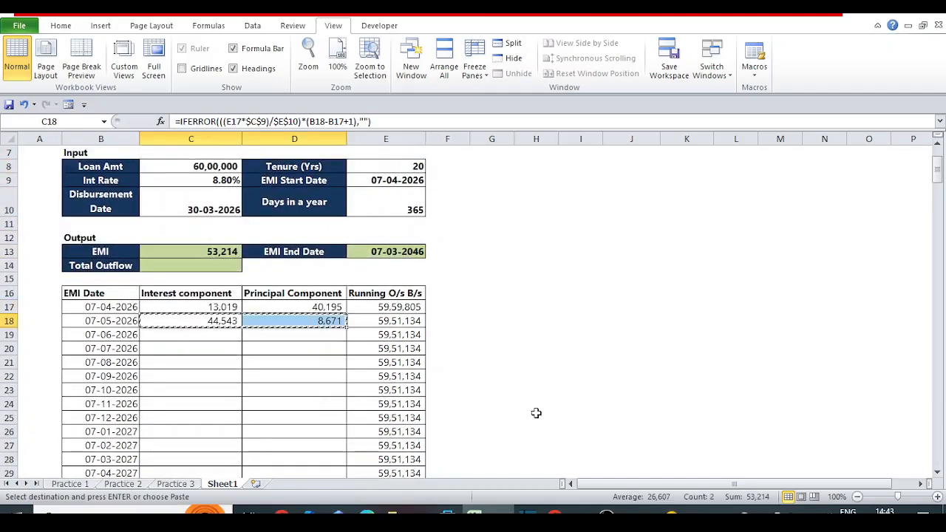
key("Left")
key("ctrl+Down")
key("Right")
key("ctrl+shift+Up")
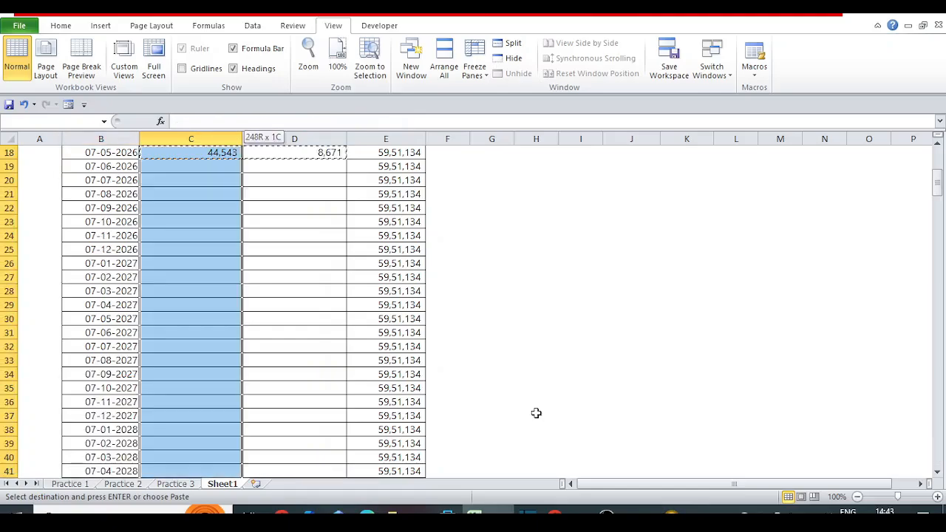
key("shift+Right")
key("Return")
Examine the interest and principal results in the schedule's final rows, around row 257.
key("Up")
key("Up")
key("Up")
key("Up")
key("Up")
key("Up")
key("Up")
key("Up")
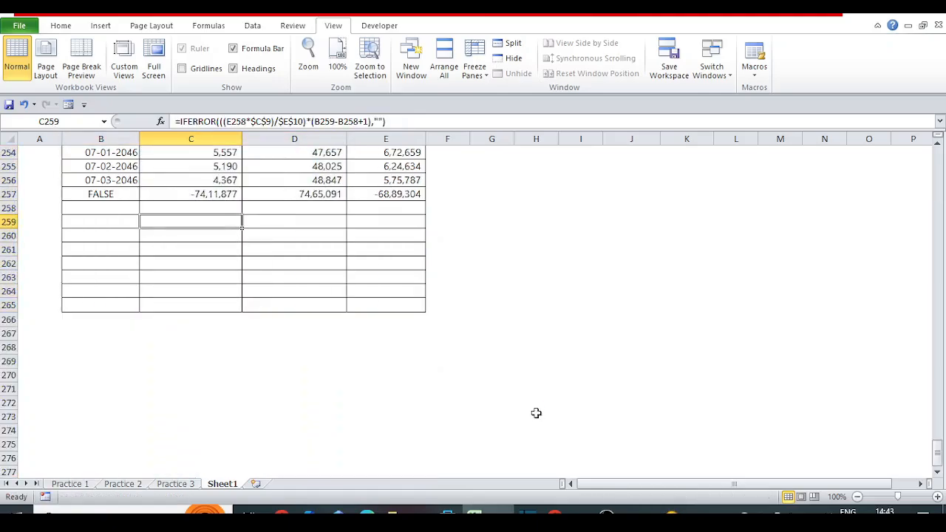
key("Left")
key("Right")
key("Right")
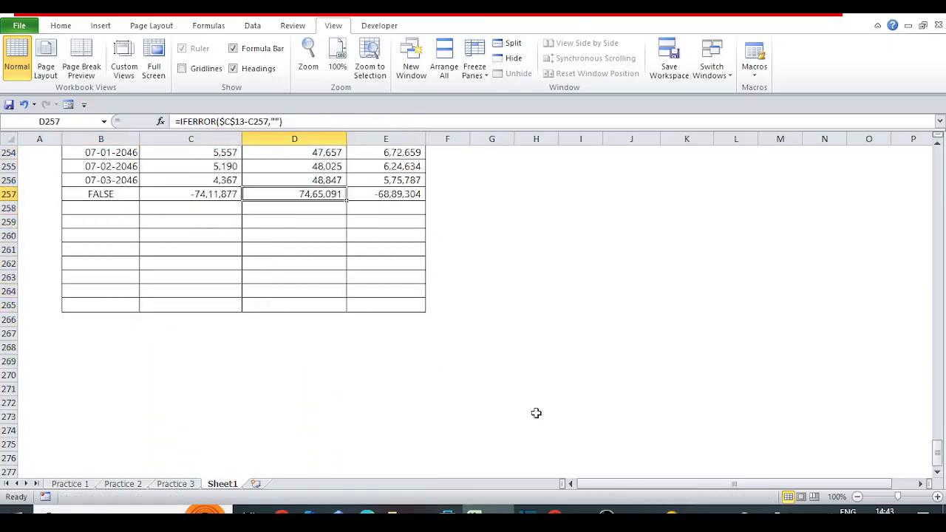
key("Left")
key("Up")
key("Up")
key("Up")
key("Up")
key("Up")
key("Up")
key("Up")
key("Up")
key("Up")
key("Up")
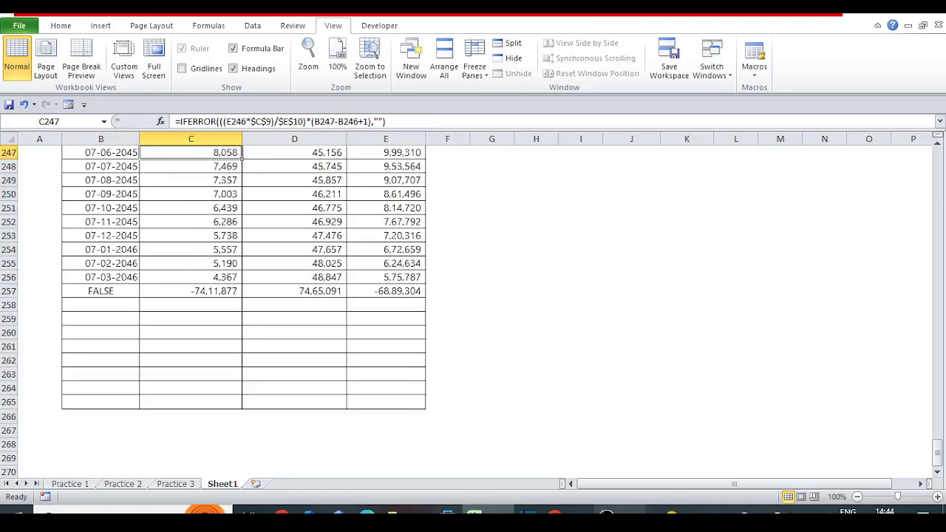
left_click(612, 516)
left_click(929, 390)
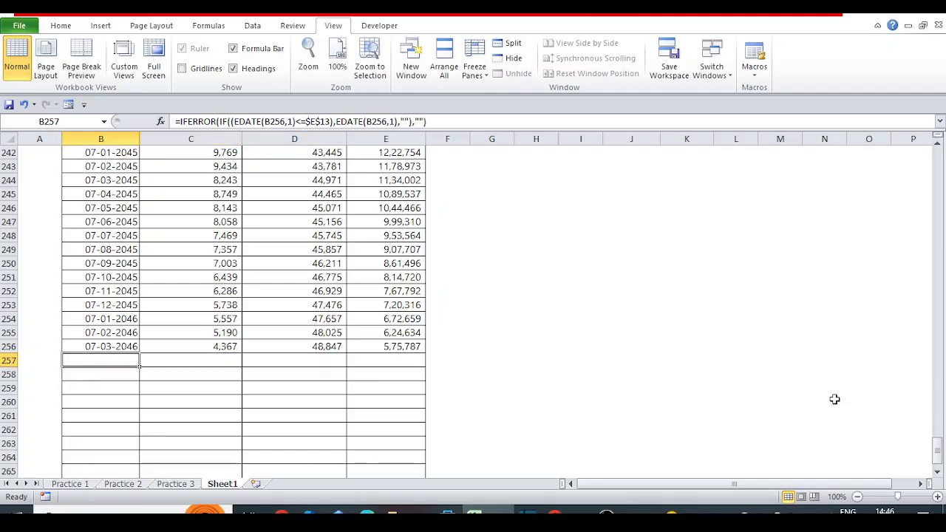
Examine the IFERROR and IF arguments of the EMI date formula in B257, leaving it unchanged.
left_click(221, 121)
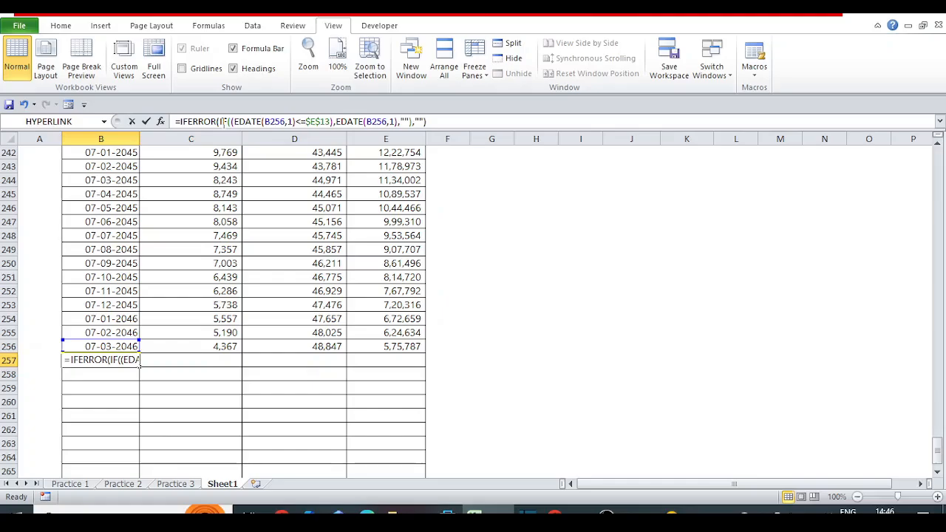
left_click(404, 122)
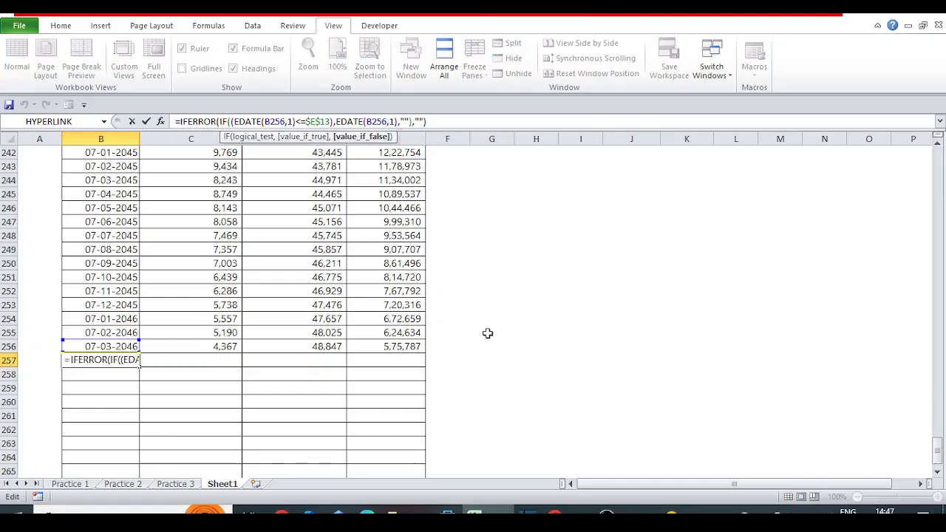
key("Left")
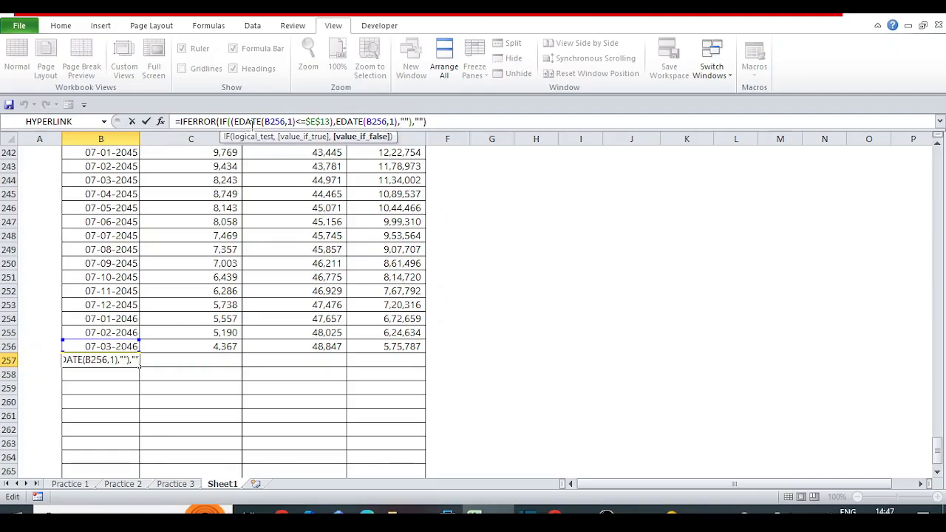
left_click(221, 121)
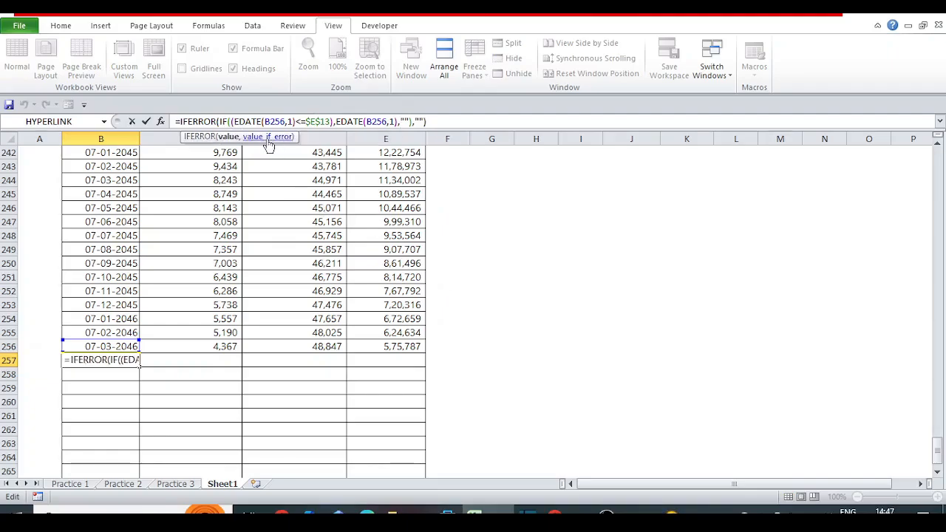
left_click(408, 121)
key("Escape")
key("Up")
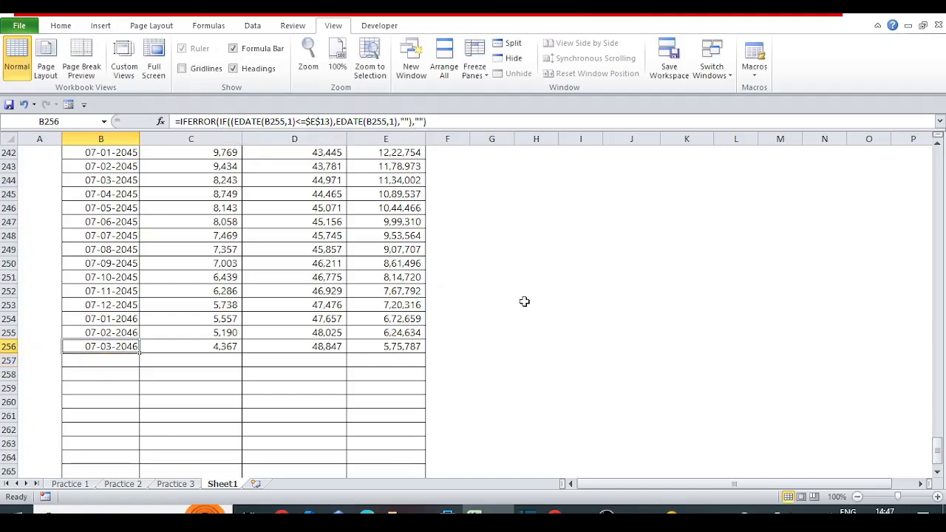
Inspect the EMI date formula in B18, examining IFERROR's nested IF value and its blank error value.
key("ctrl+Up")
key("Down")
key("Down")
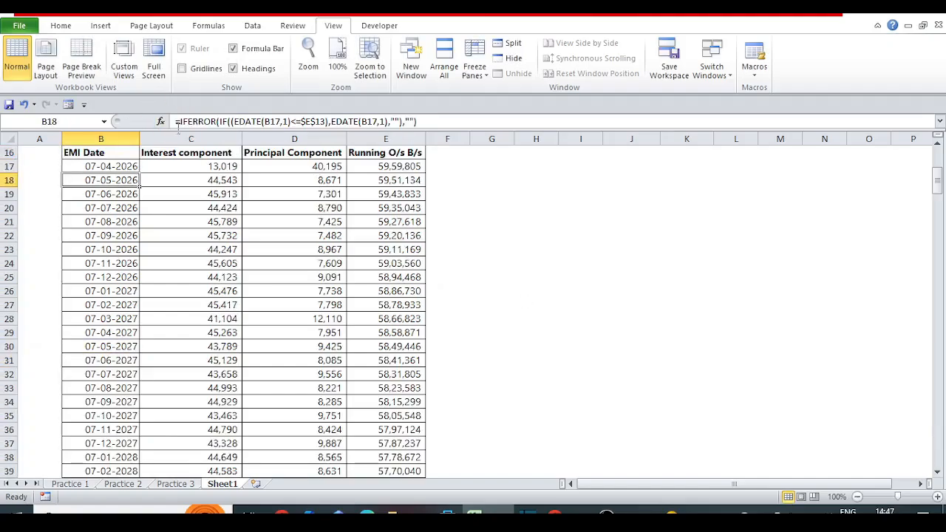
left_click(194, 121)
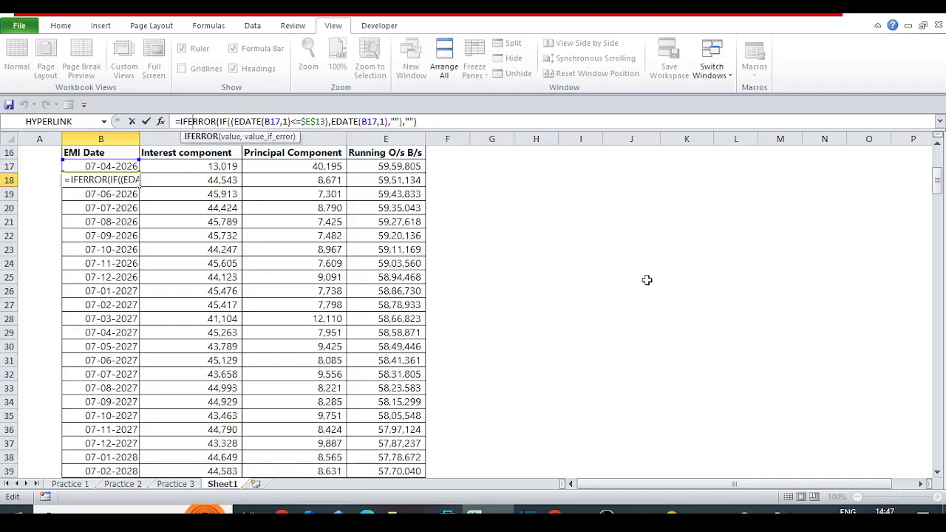
key("Left")
key("Left")
key("Right")
key("Right")
key("Right")
key("Right")
key("Right")
key("Right")
left_click_drag(220, 121, 399, 121)
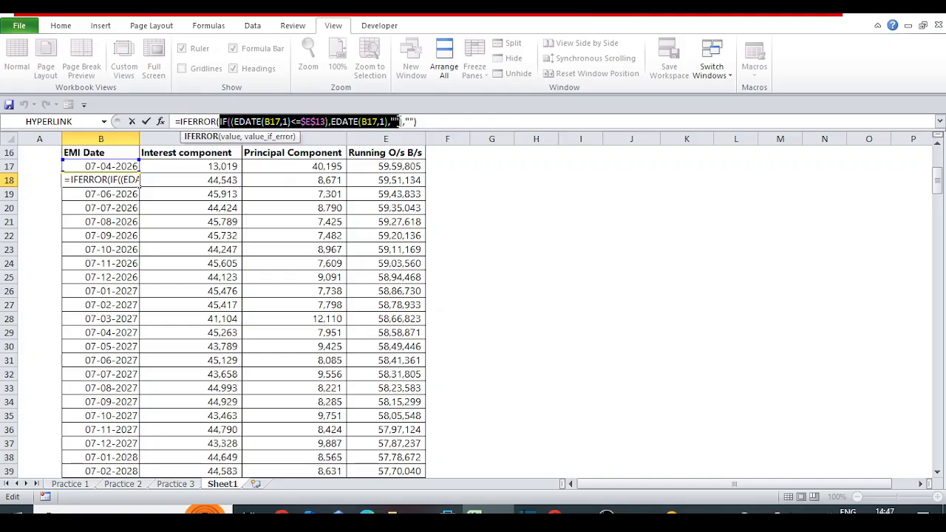
left_click(399, 121)
type(")")
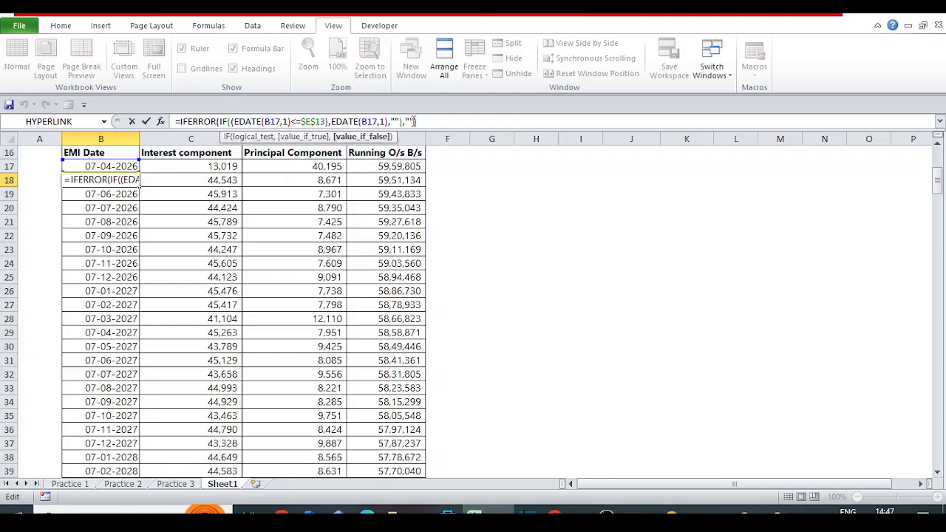
double_click(409, 121)
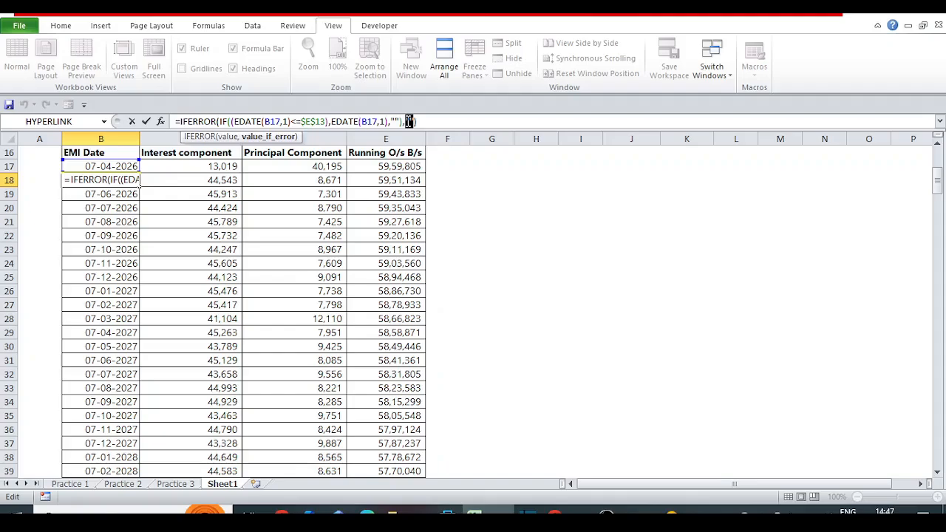
Examine the IF logical test in B18, tracing EDATE(B17,1)<=$E$13 to the EMI End Date cell.
left_click(221, 121)
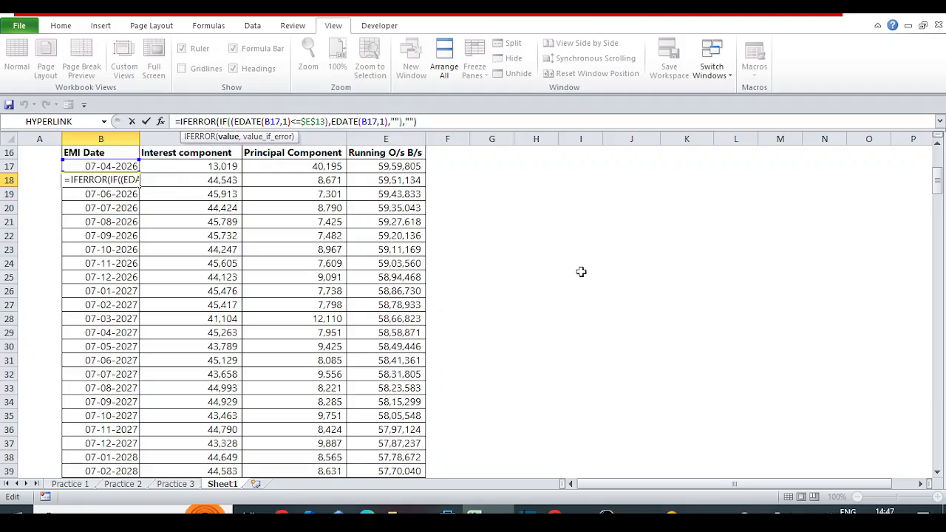
key("Right")
key("Right")
key("Right")
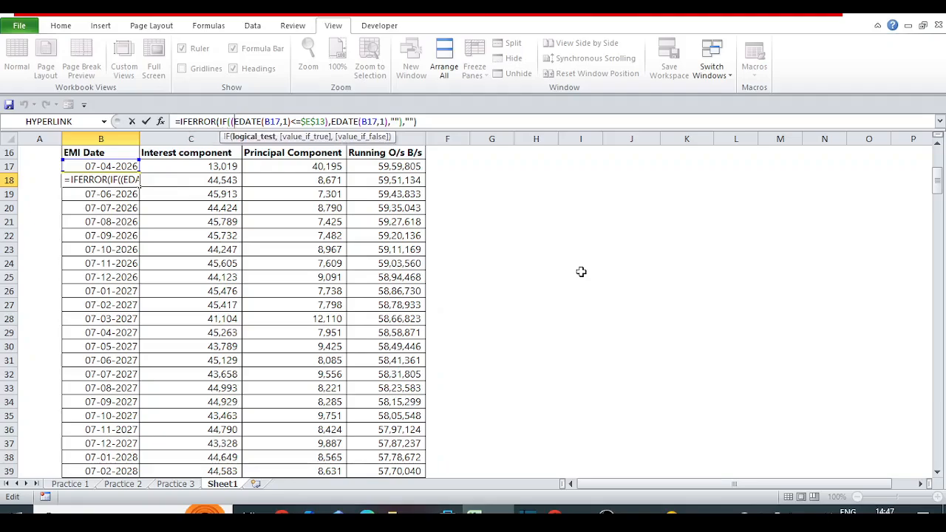
key("Right")
key("Right")
key("Right")
key("Right")
key("Right")
key("Right")
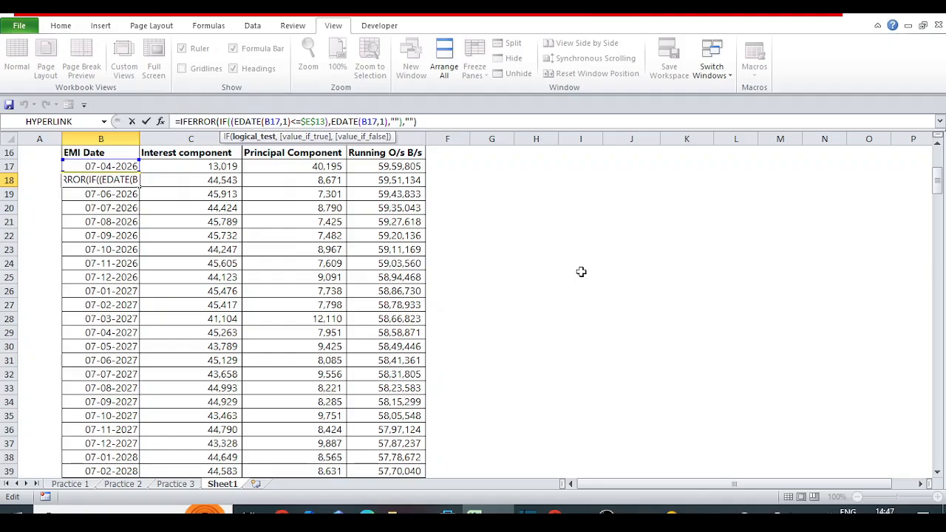
key("Right")
key("Right")
key("Right")
key("Right")
key("Right")
key("Right")
key("Right")
key("Right")
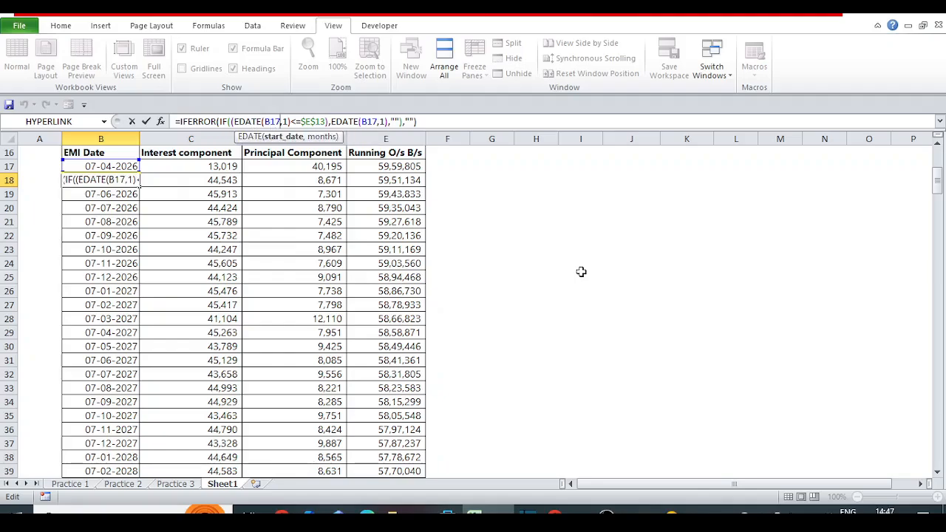
key("Right")
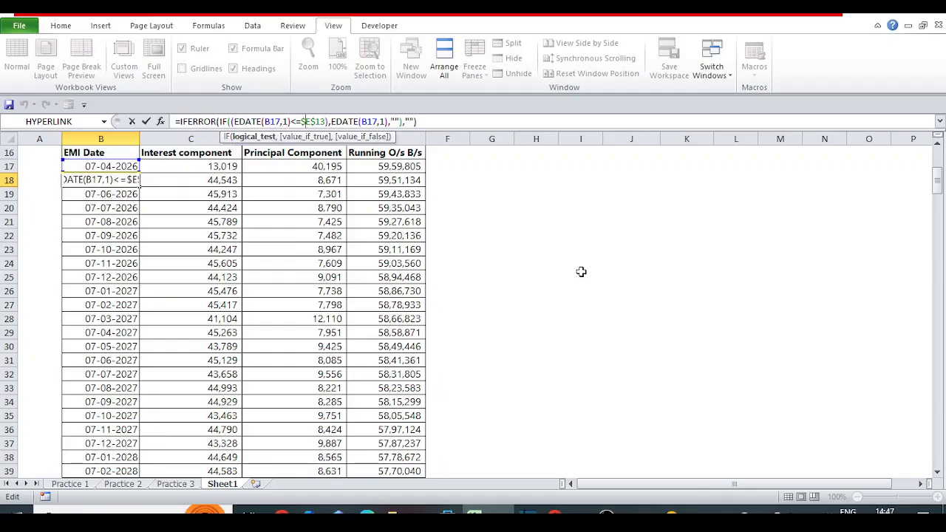
left_click_drag(938, 191, 940, 180)
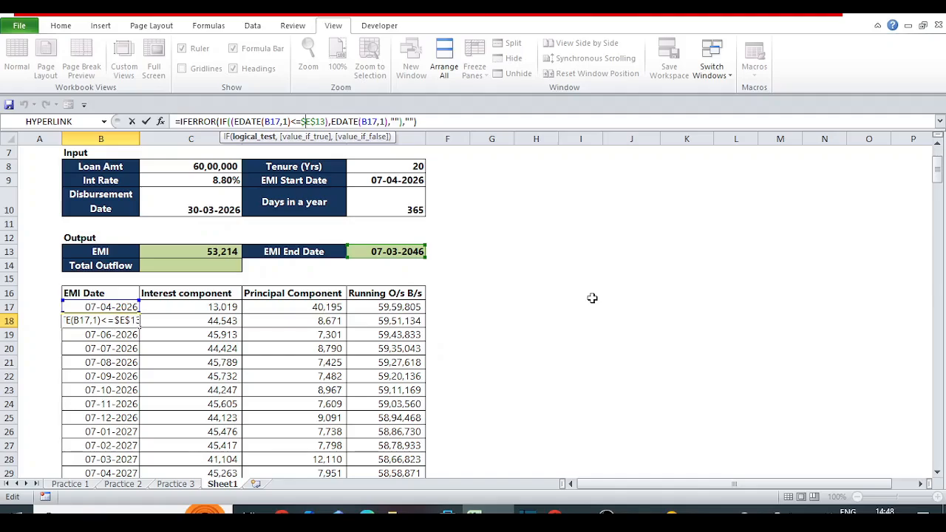
Review the row 18 formulas for EMI date, interest component, principal component and running balance.
key("Right")
key("Right")
key("Right")
key("Right")
key("Right")
key("Right")
key("Right")
key("Right")
key("Right")
key("Right")
key("Right")
key("Right")
key("Right")
key("Right")
key("Right")
key("Right")
key("Right")
key("Right")
key("Right")
key("ctrl+Return")
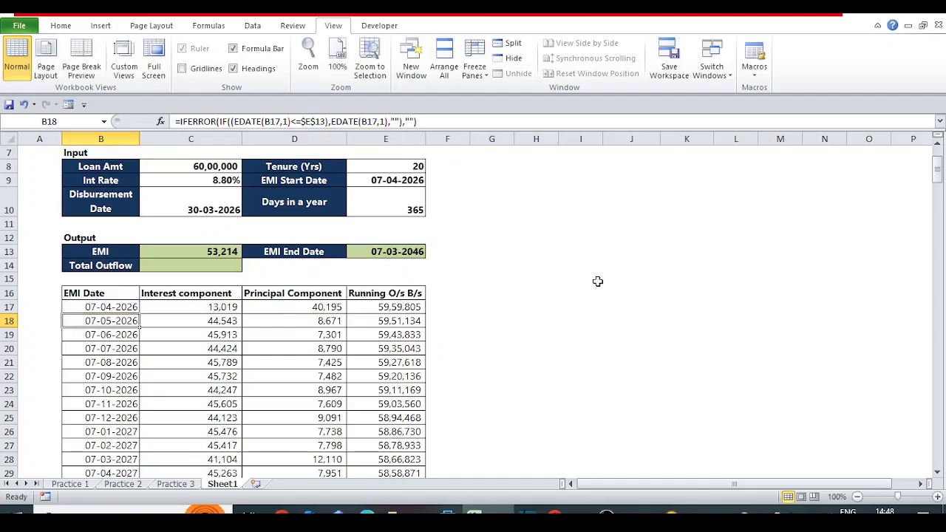
key("Right")
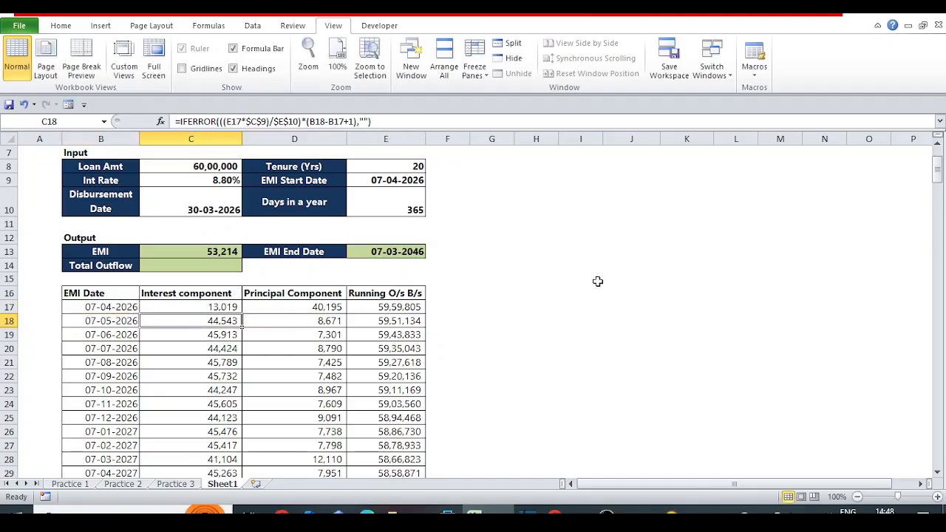
key("Left")
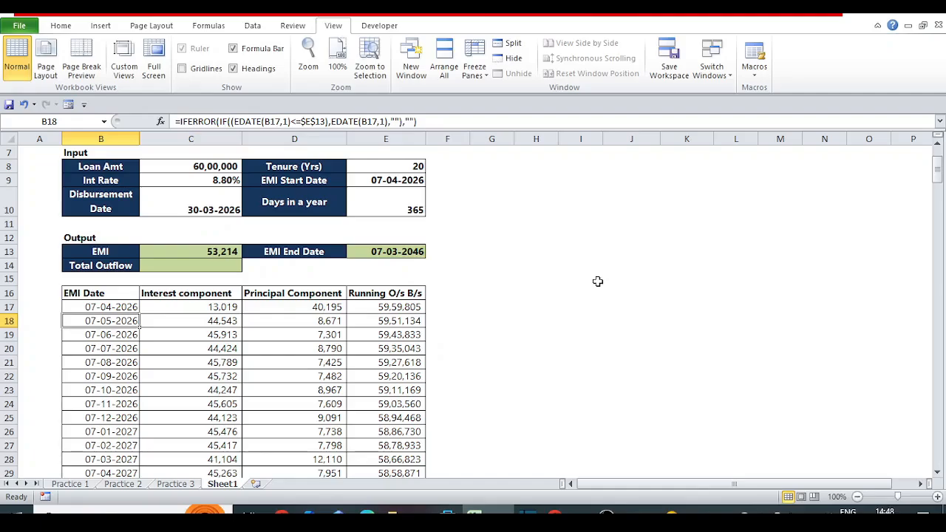
key("Right")
key("Right")
key("Right")
key("Left")
key("Left")
key("Left")
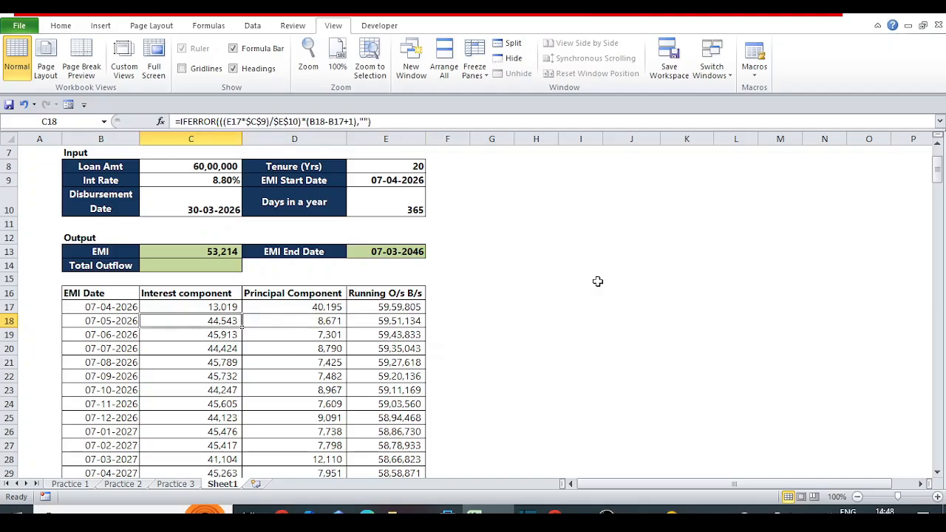
key("Right")
key("Right")
key("Left")
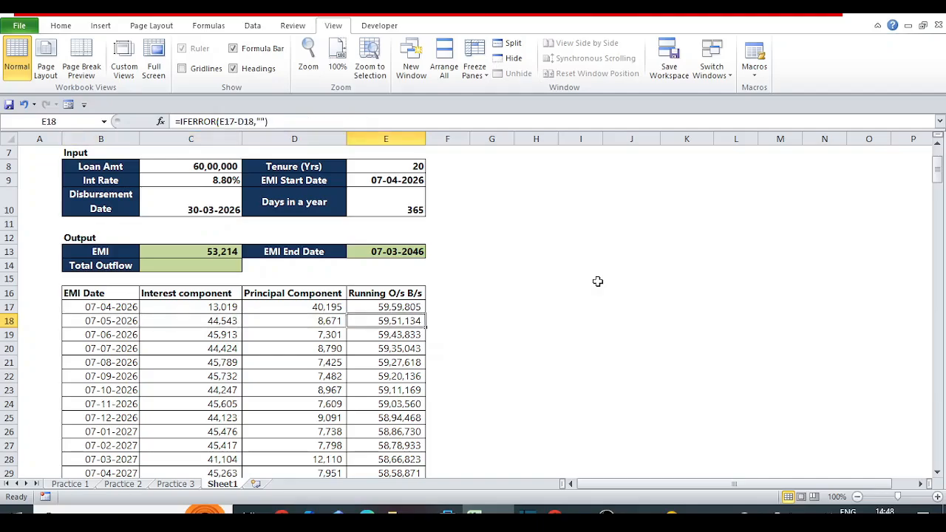
key("Right")
key("Left")
Check the interest column down to the schedule's last rows and return to the calculator's input and output sections.
key("Down")
key("Down")
key("Down")
key("Down")
key("Down")
key("Down")
key("Down")
key("Down")
key("Down")
key("Down")
key("Down")
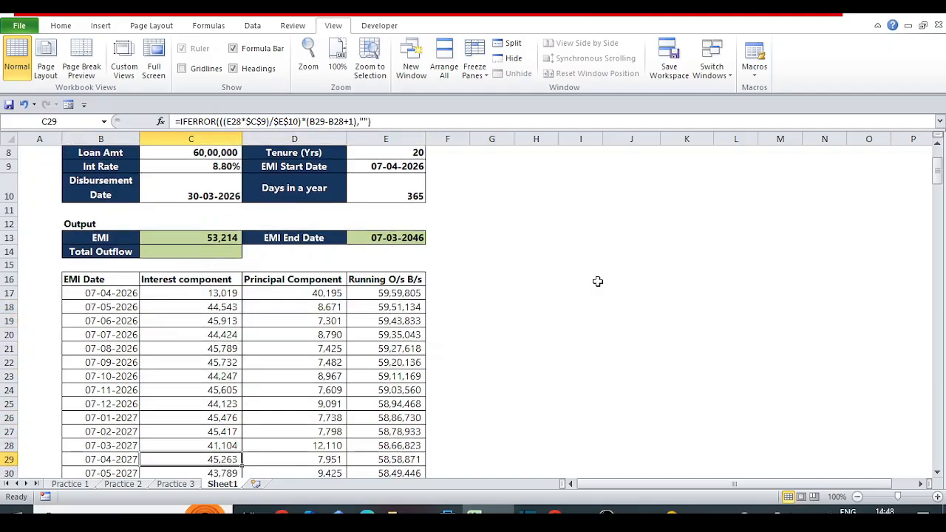
key("ctrl+Down")
key("Down")
key("Down")
key("Up")
key("Up")
key("ctrl+Up")
key("ctrl+Up")
key("ctrl+Up")
key("ctrl+Up")
key("ctrl+Up")
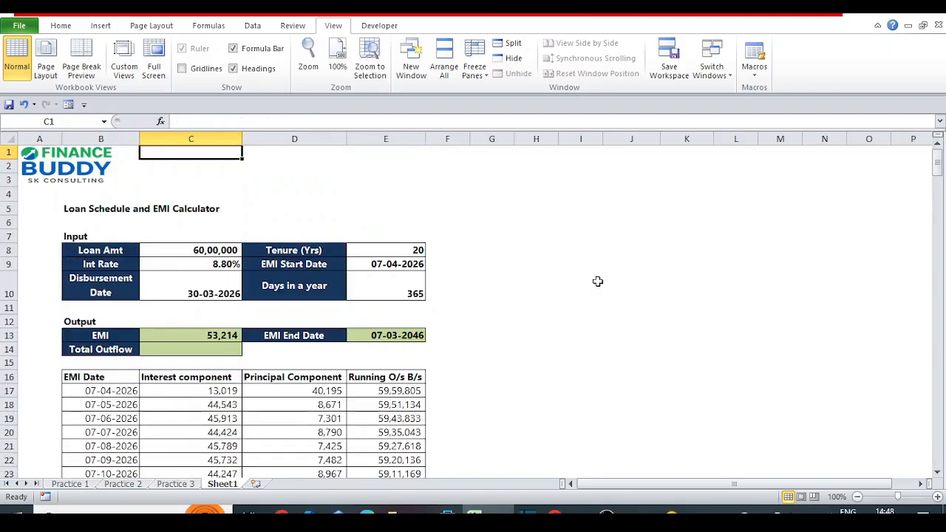
Calculate the Total Outflow in C14 with the formula =C13*E8*12.
left_click(198, 349)
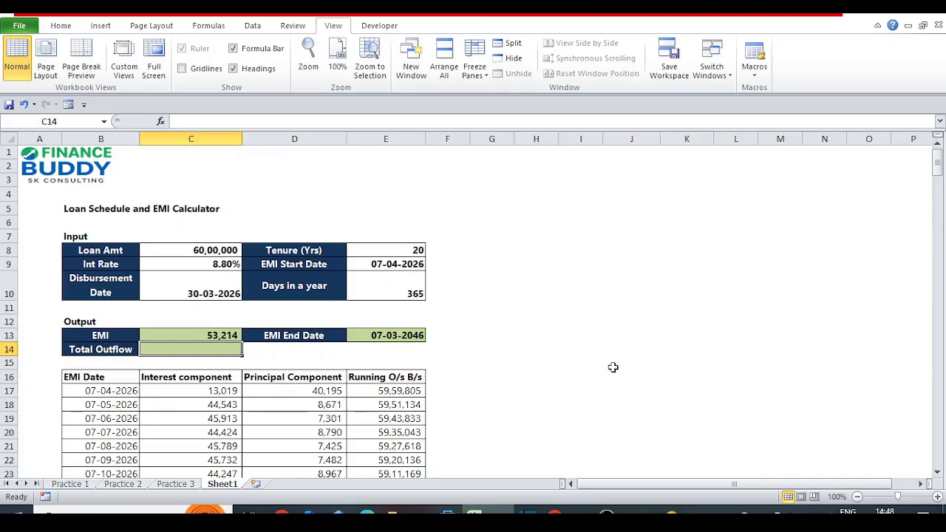
type("=")
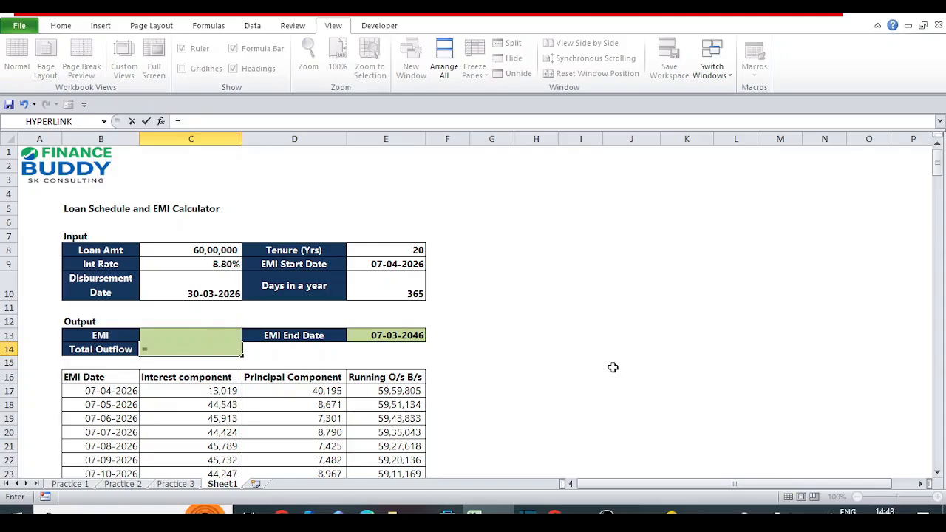
key("Escape")
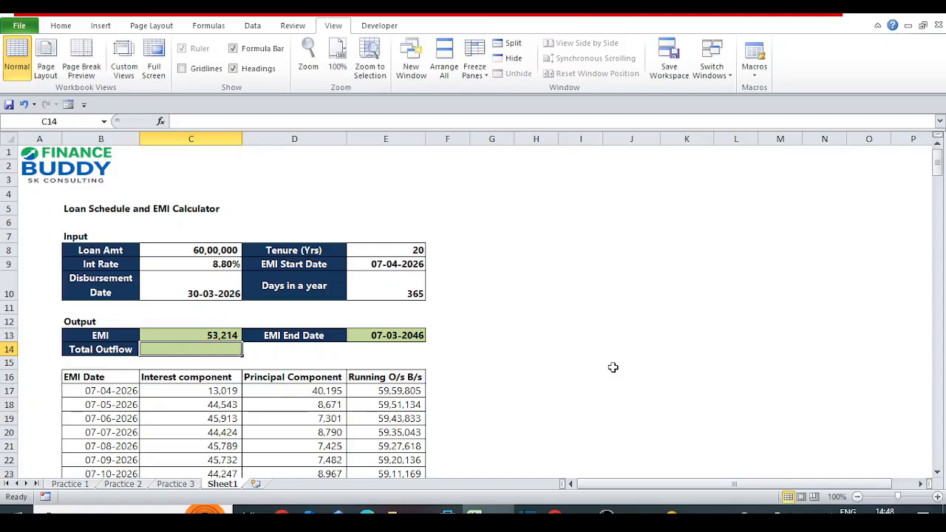
type("=")
key("Up")
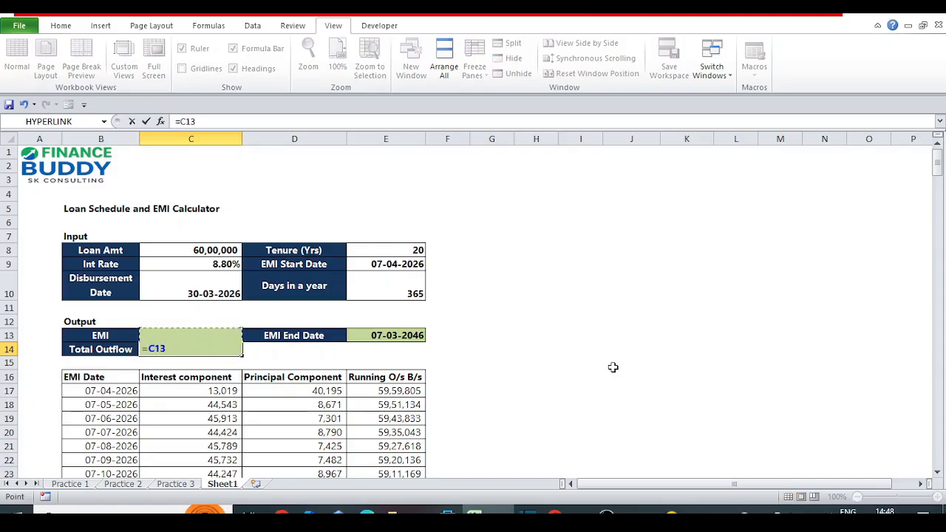
type("*")
left_click(388, 249)
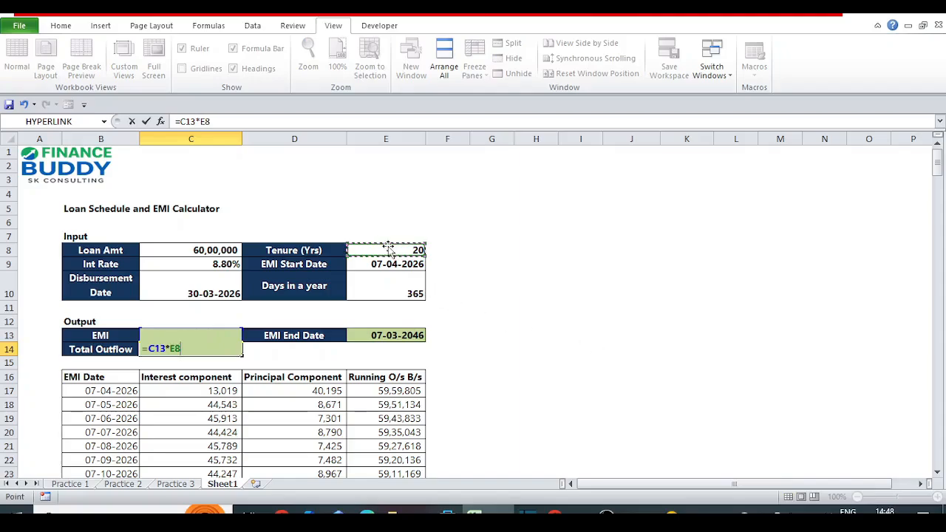
type("*12")
key("Return")
key("Up")
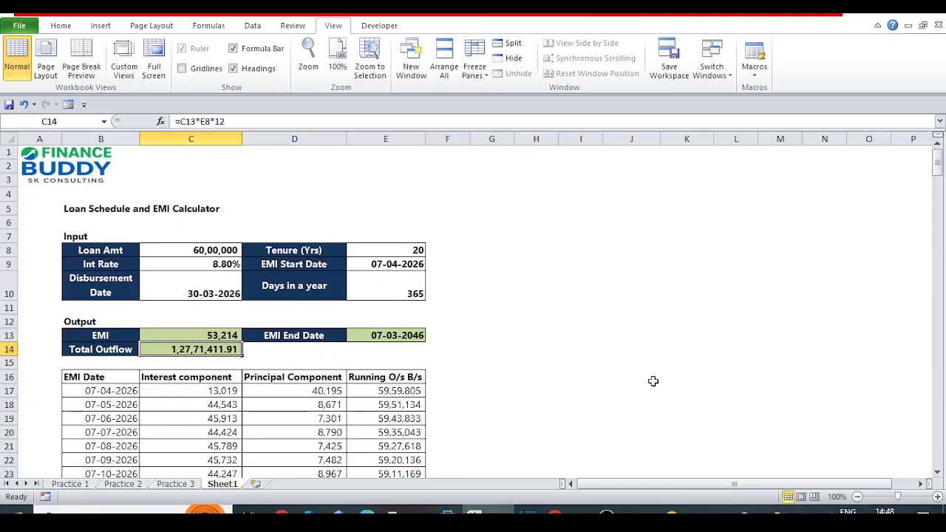
Format the Total Outflow in C14 without decimal places and compare it with the loan amount in C8.
left_click(61, 25)
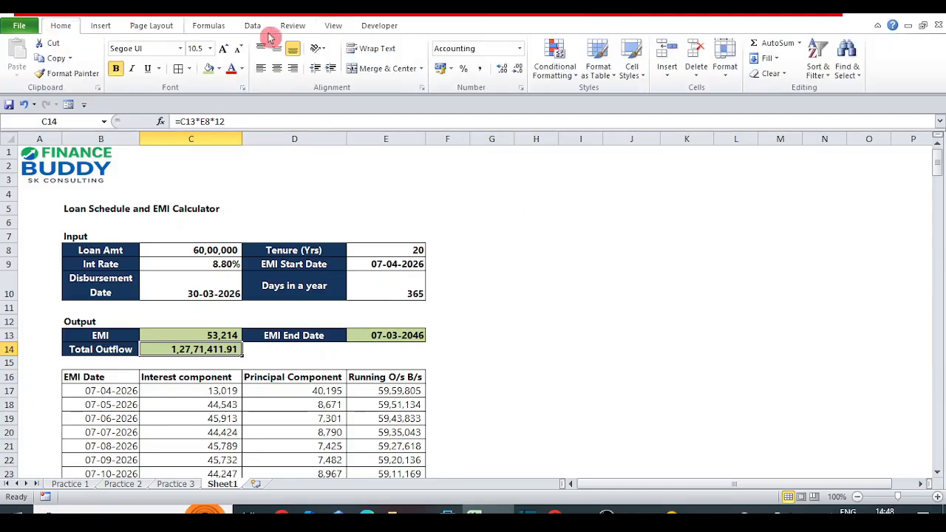
left_click(518, 74)
left_click(517, 74)
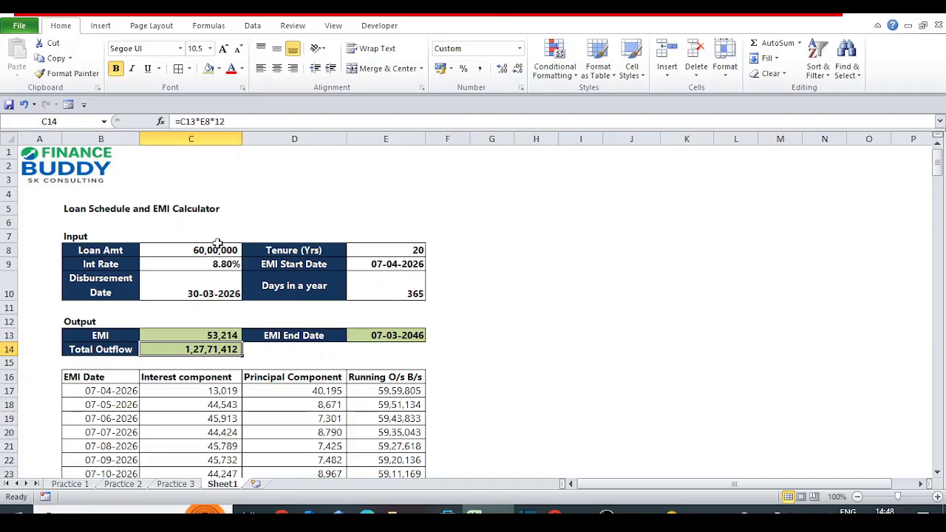
left_click(215, 248)
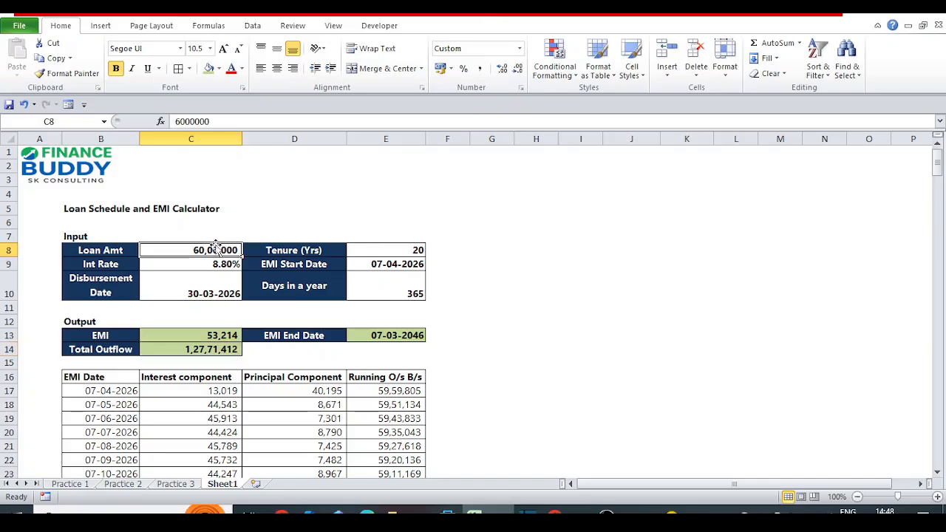
left_click(215, 351)
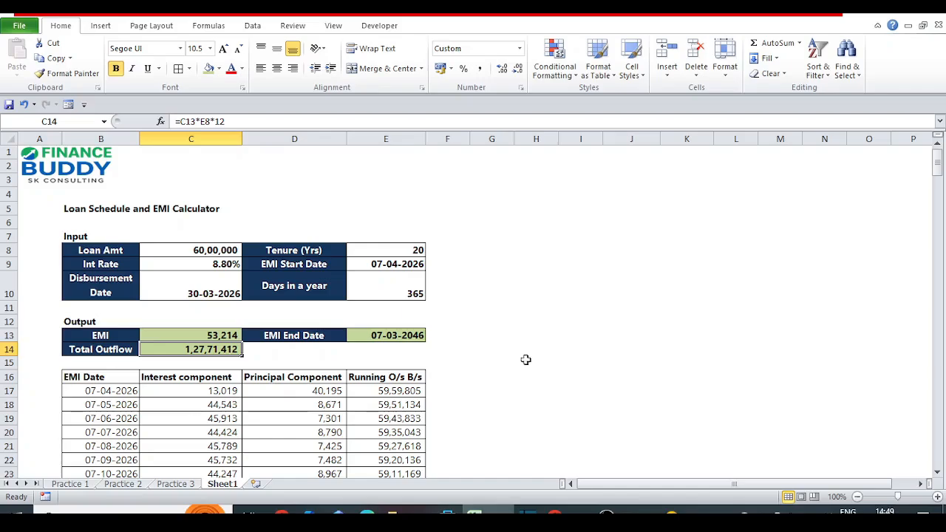
Set the loan amount in C8 to 5000000 and the interest rate in C9 to 8.1%.
left_click(192, 251)
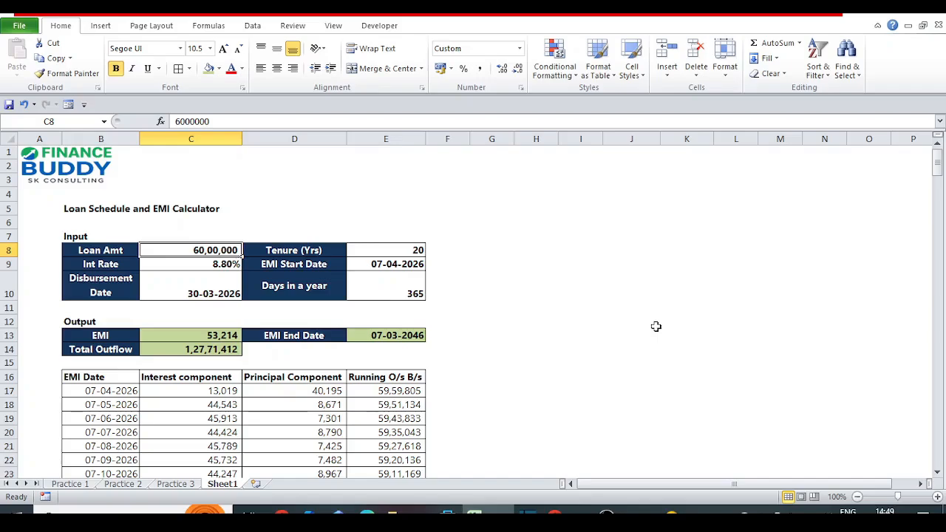
type("500000")
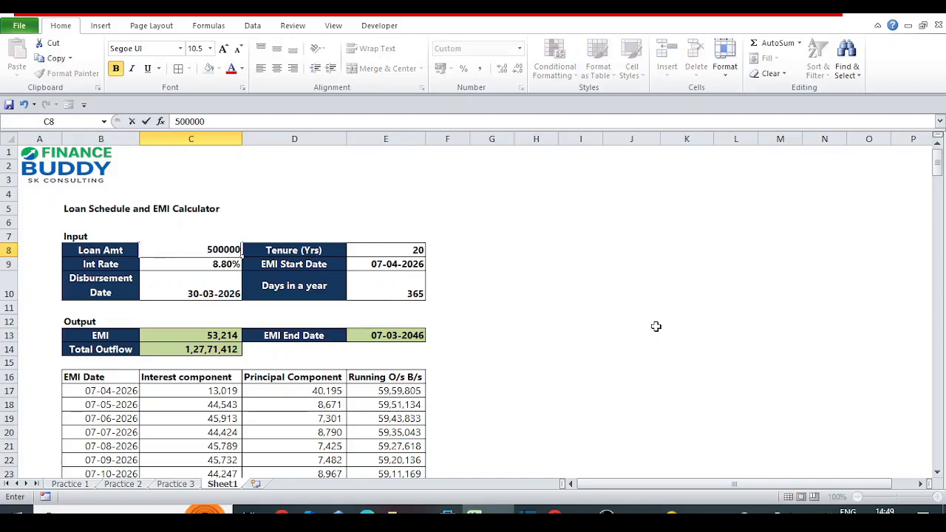
key("Return")
key("Up")
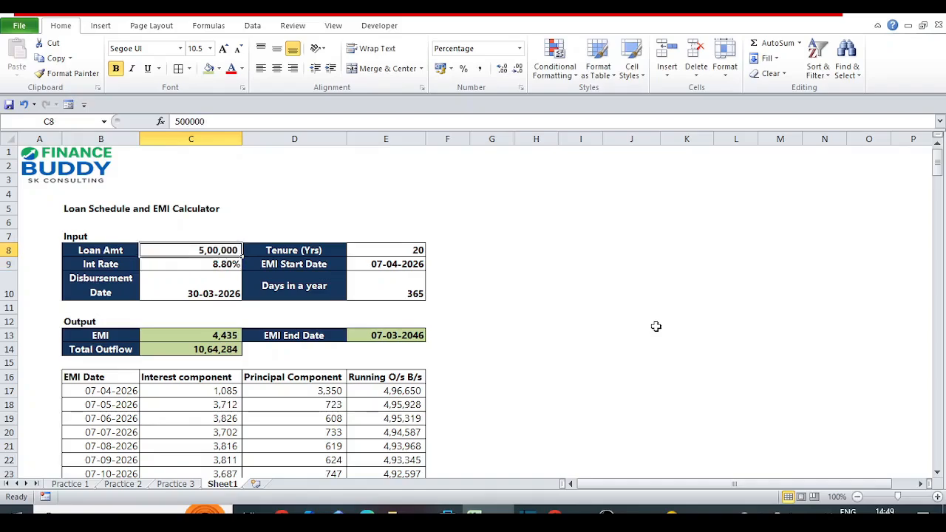
key("F2")
type("000")
key("Return")
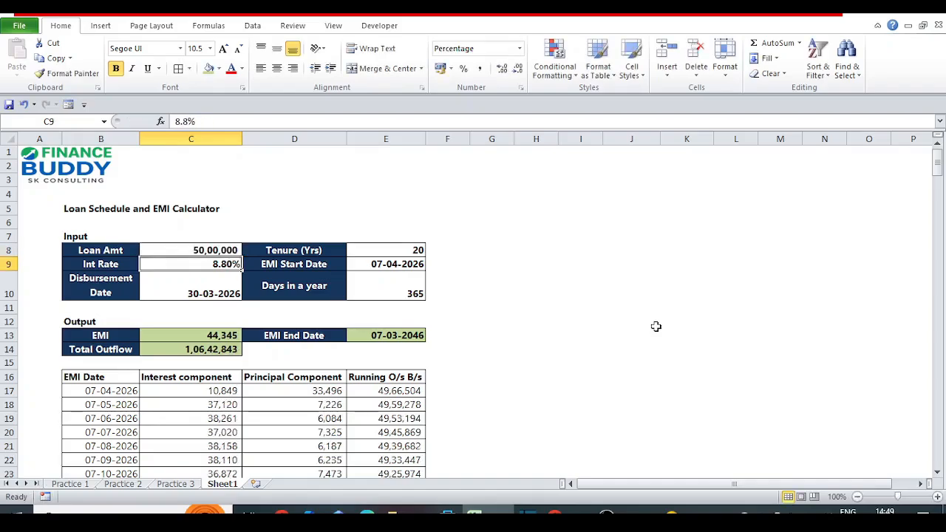
type("8.1")
key("Return")
Set the tenure in E8 to 15 years.
key("Up")
key("Right")
key("Right")
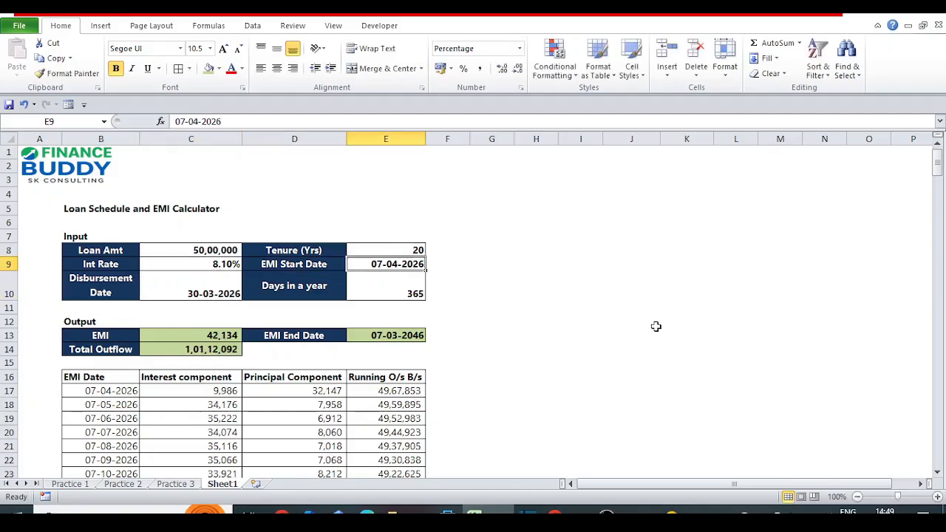
key("Up")
type("15")
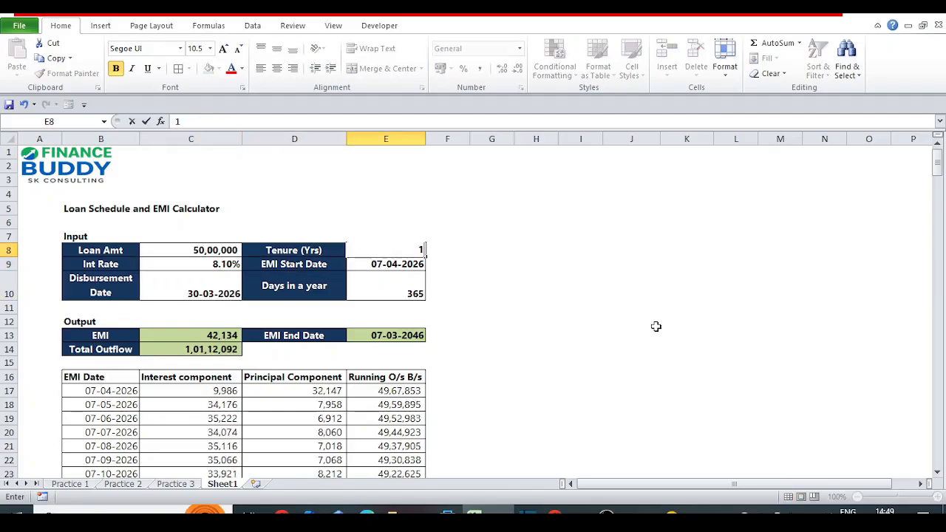
key("Return")
key("Up")
key("Down")
key("Down")
key("Down")
key("Down")
key("Down")
key("Down")
key("Down")
key("Down")
key("Down")
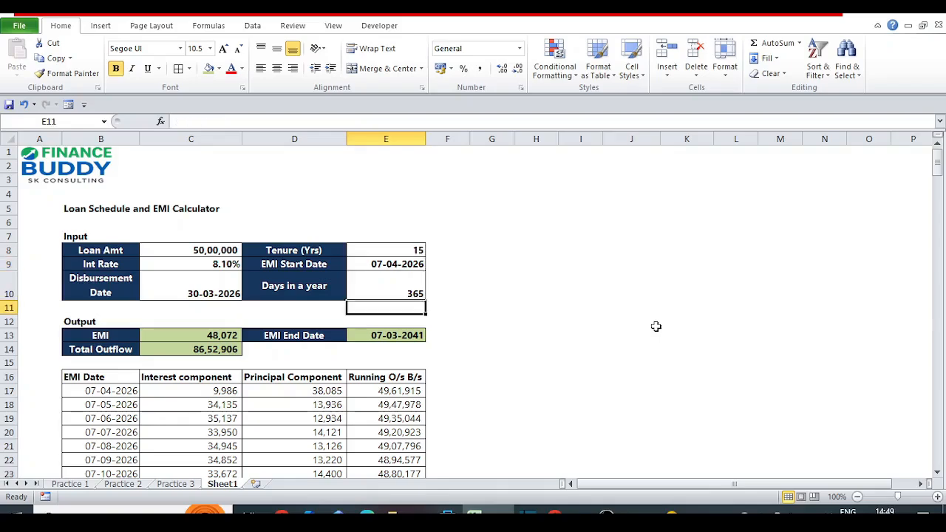
Trace the EMI Date column upwards from row 265 to find where the 15-year schedule's dates end.
key("ctrl+Down")
key("Left")
key("Left")
key("Left")
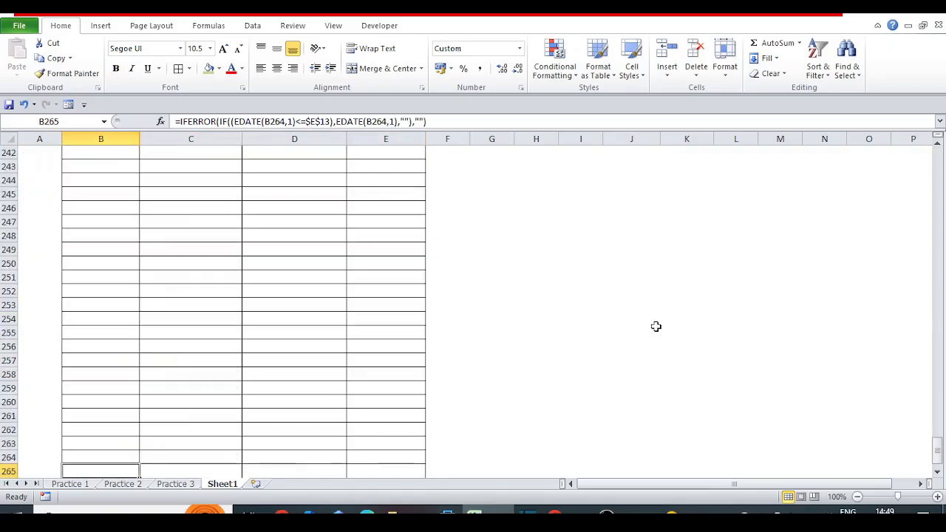
key("Up")
key("Up")
key("Up")
key("Up")
key("Up")
key("Up")
key("Up")
key("Up")
key("Up")
key("Up")
key("Up")
key("Up")
key("Up")
key("Up")
key("Up")
key("Up")
key("Up")
key("Up")
key("Up")
key("Up")
key("Up")
key("Up")
key("Up")
key("Up")
key("Up")
key("Up")
key("Up")
key("Up")
key("Up")
key("Up")
key("Up")
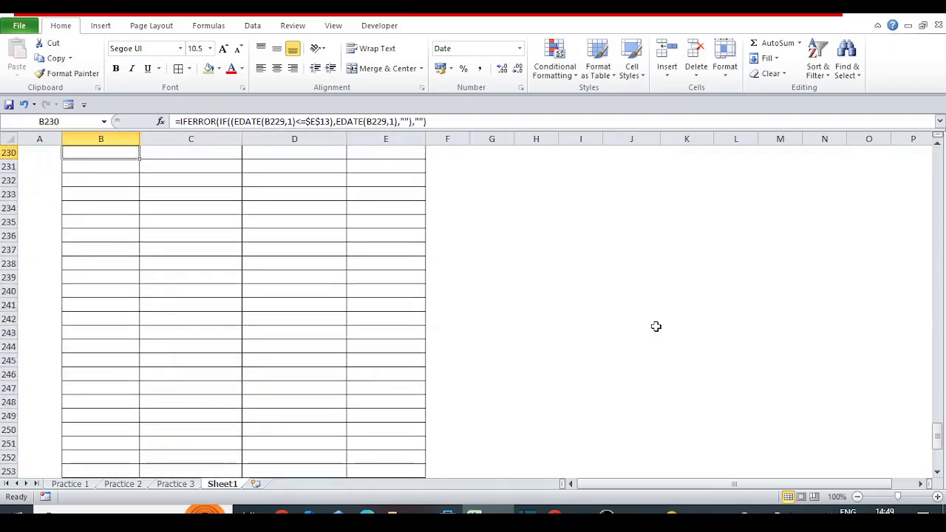
Examine the date, interest and principal values in the schedule's last filled rows, around rows 195 and 196.
key("Up")
key("Up")
key("Up")
key("Up")
key("Up")
key("Up")
key("Up")
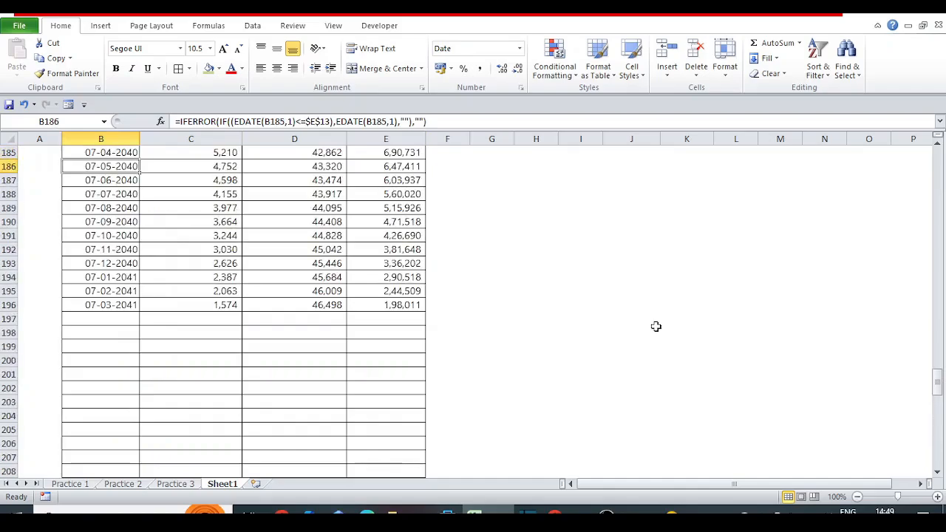
key("Down")
key("Down")
key("Down")
key("Down")
key("Down")
key("Down")
key("Down")
key("Down")
key("Down")
key("Down")
key("Down")
key("Up")
key("Up")
key("Right")
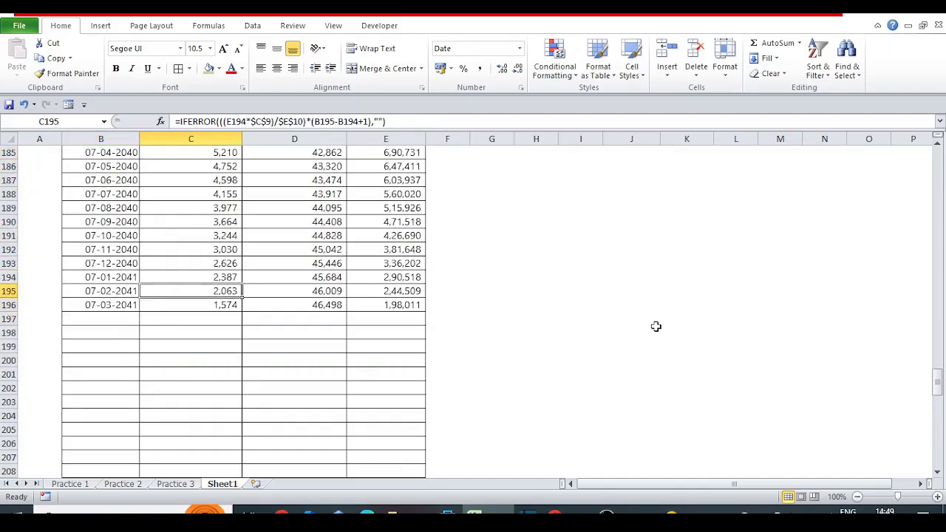
key("Right")
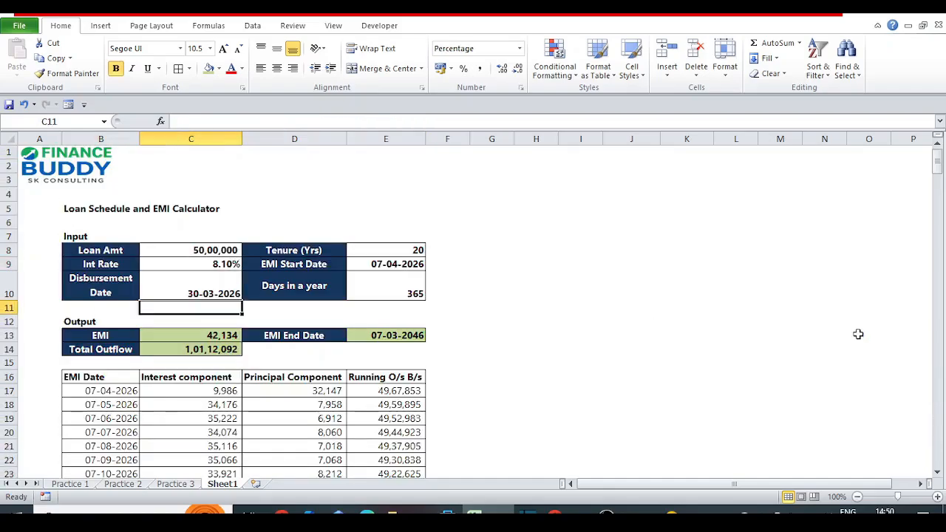
key("Down")
key("Down")
key("Down")
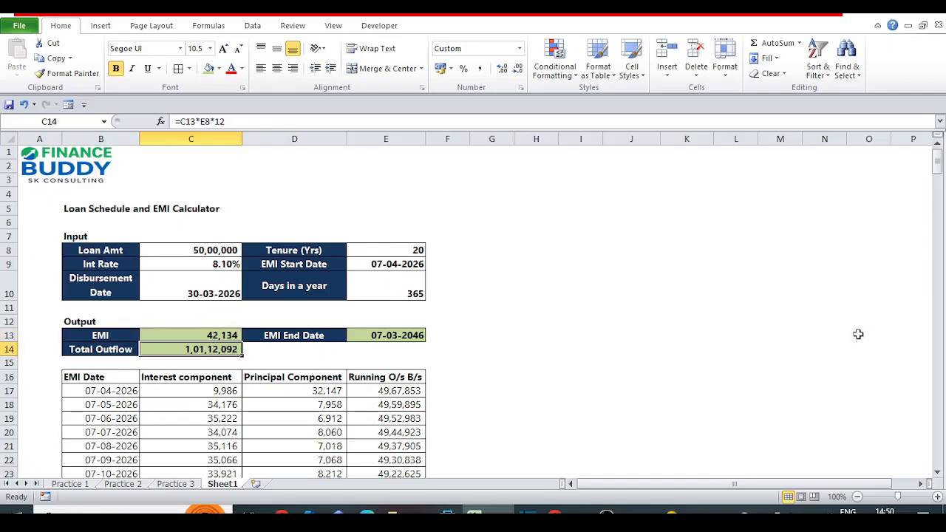
Set the loan amount in C8 to 6000000.
left_click(215, 254)
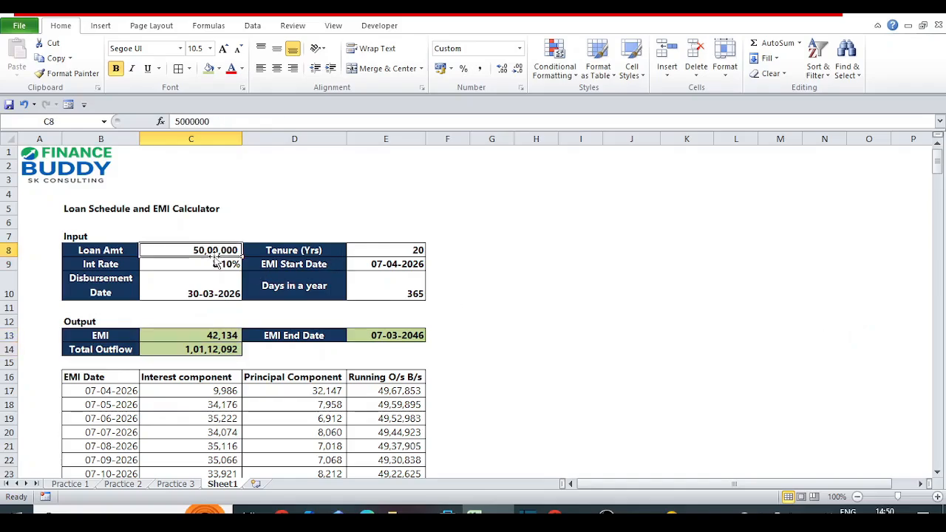
type("6000000")
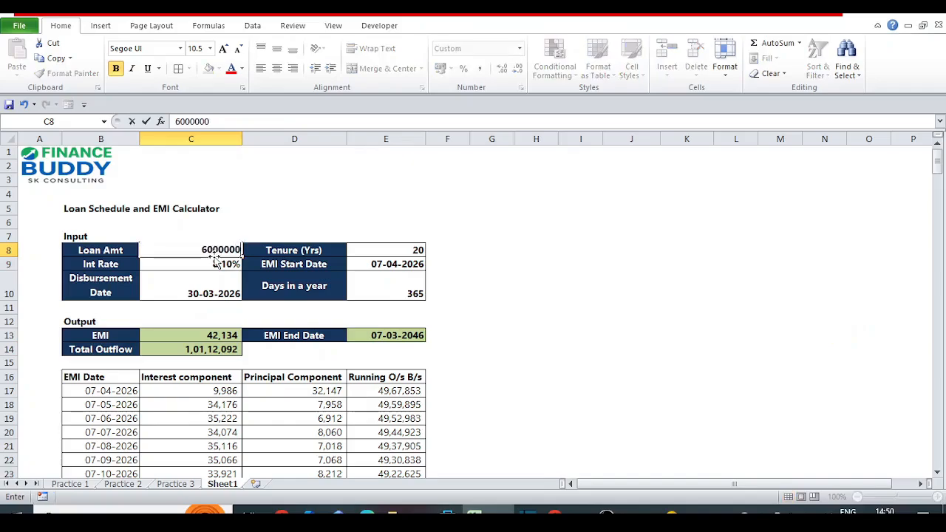
key("Return")
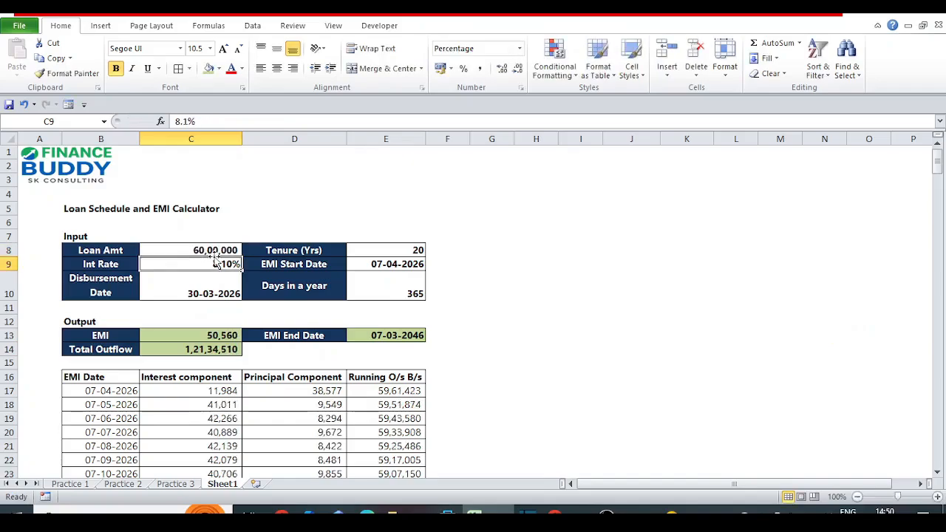
left_click(197, 376)
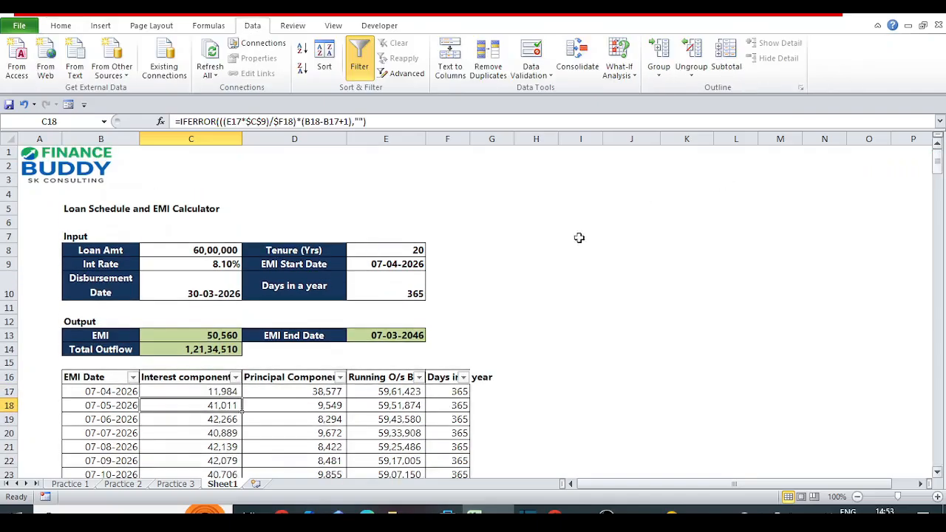
Review the disbursement date in C10 and the first interest formula in C17.
left_click(529, 263)
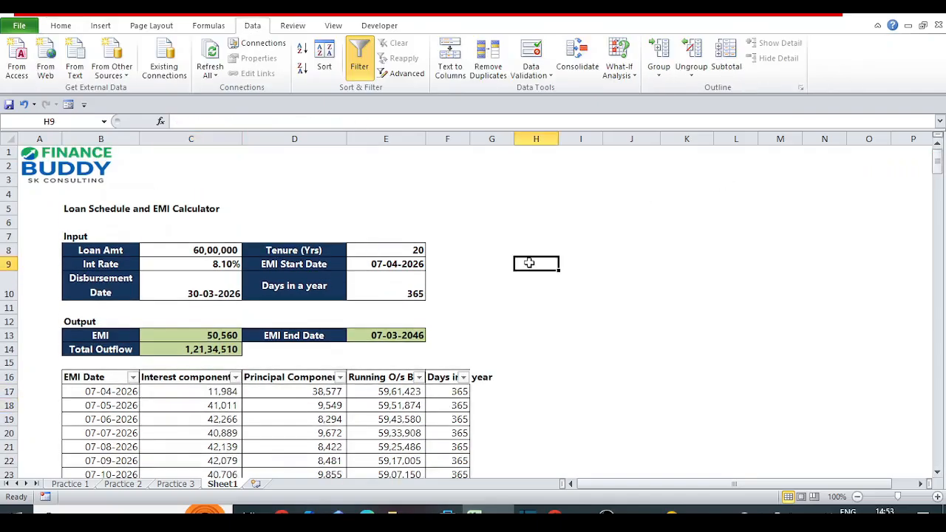
left_click(194, 289)
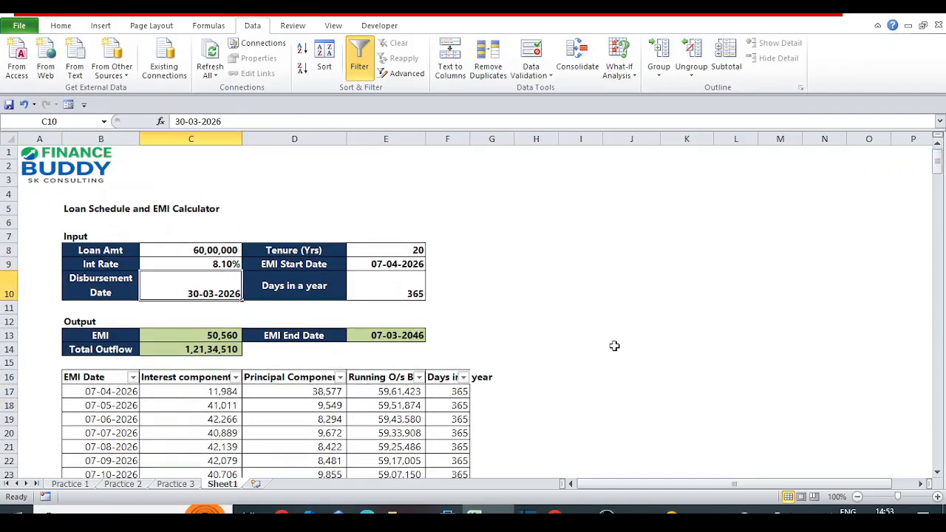
key("Down")
key("Down")
key("Down")
key("Down")
key("Down")
key("Down")
key("Down")
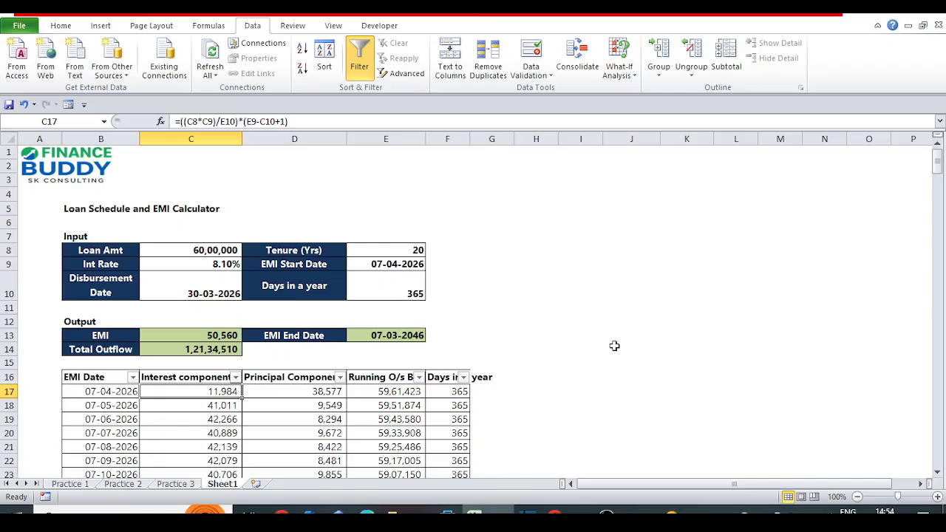
left_click(431, 197)
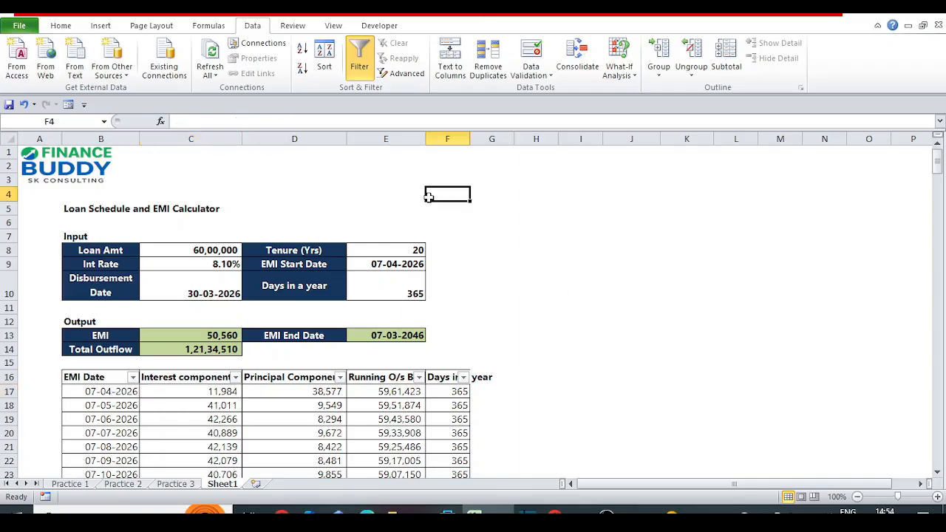